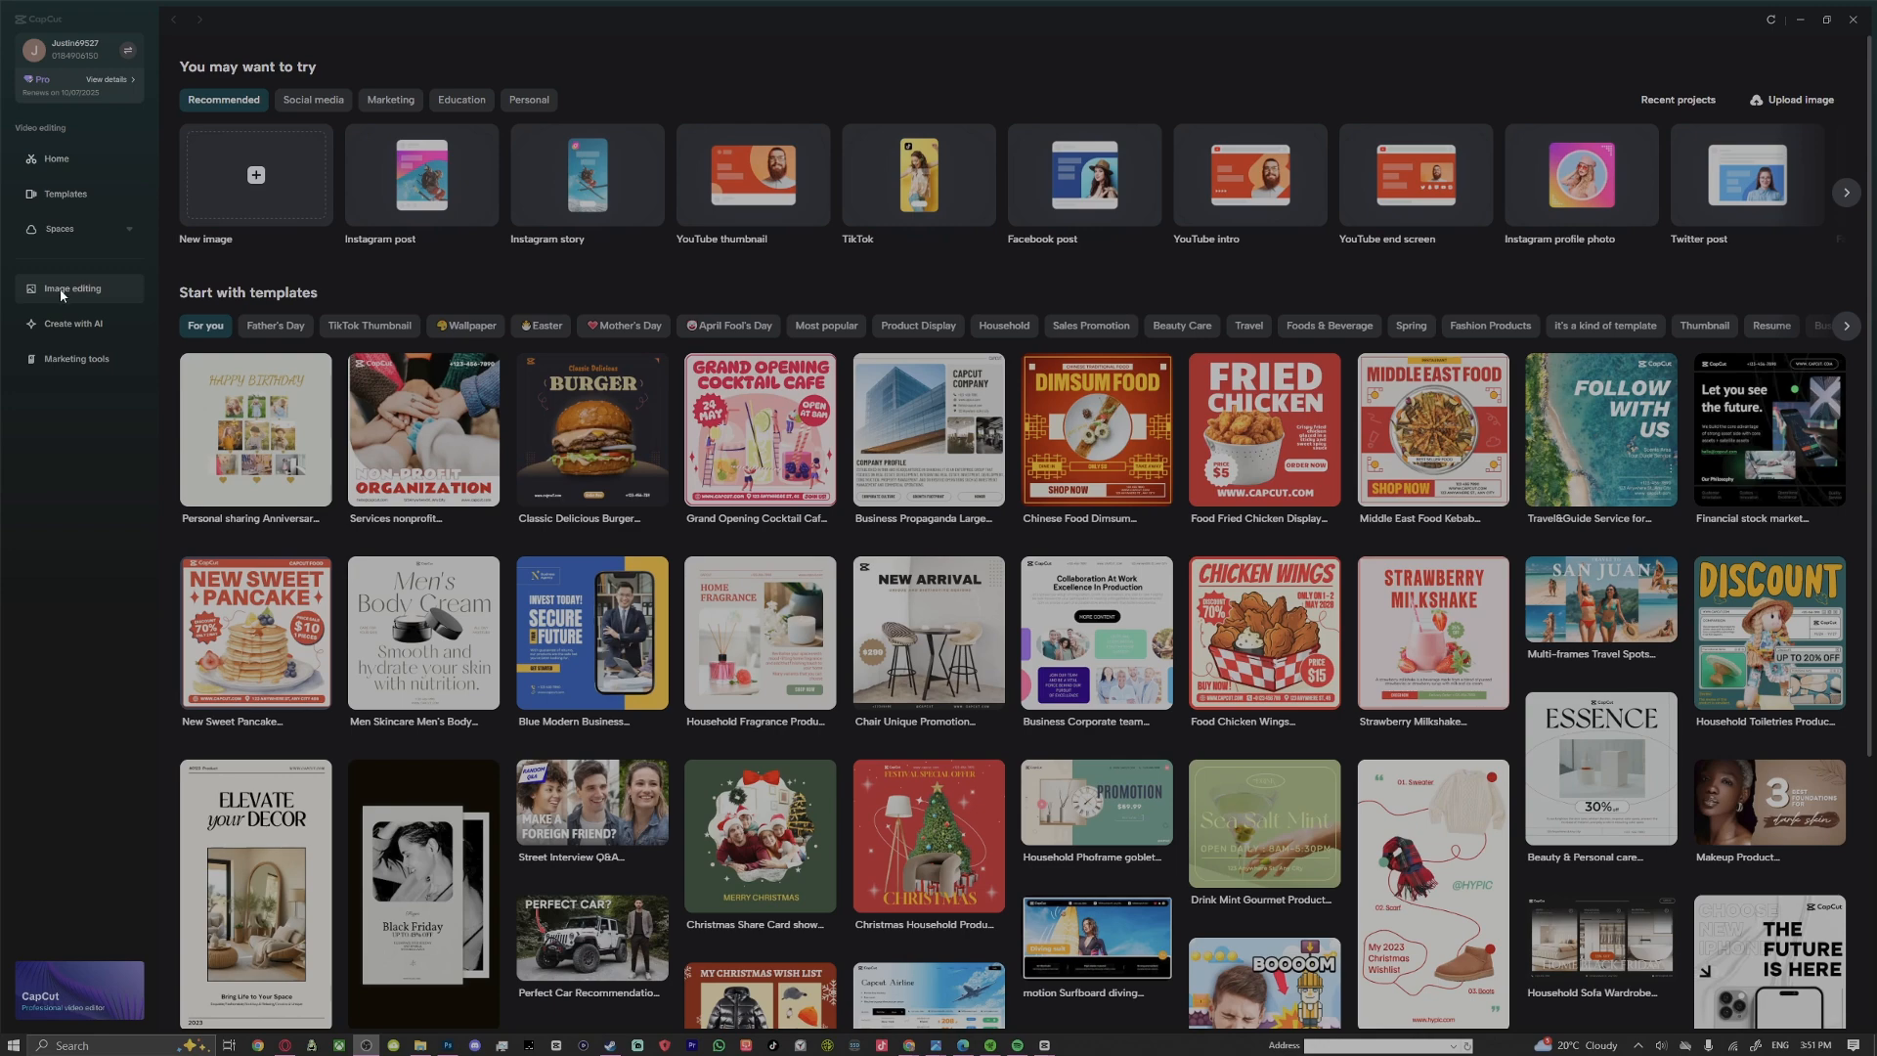
Switch to the Decision Tree design window and download the blank decision tree as an image
{"action": "mouse_move", "coordinate": [1039, 1049]}
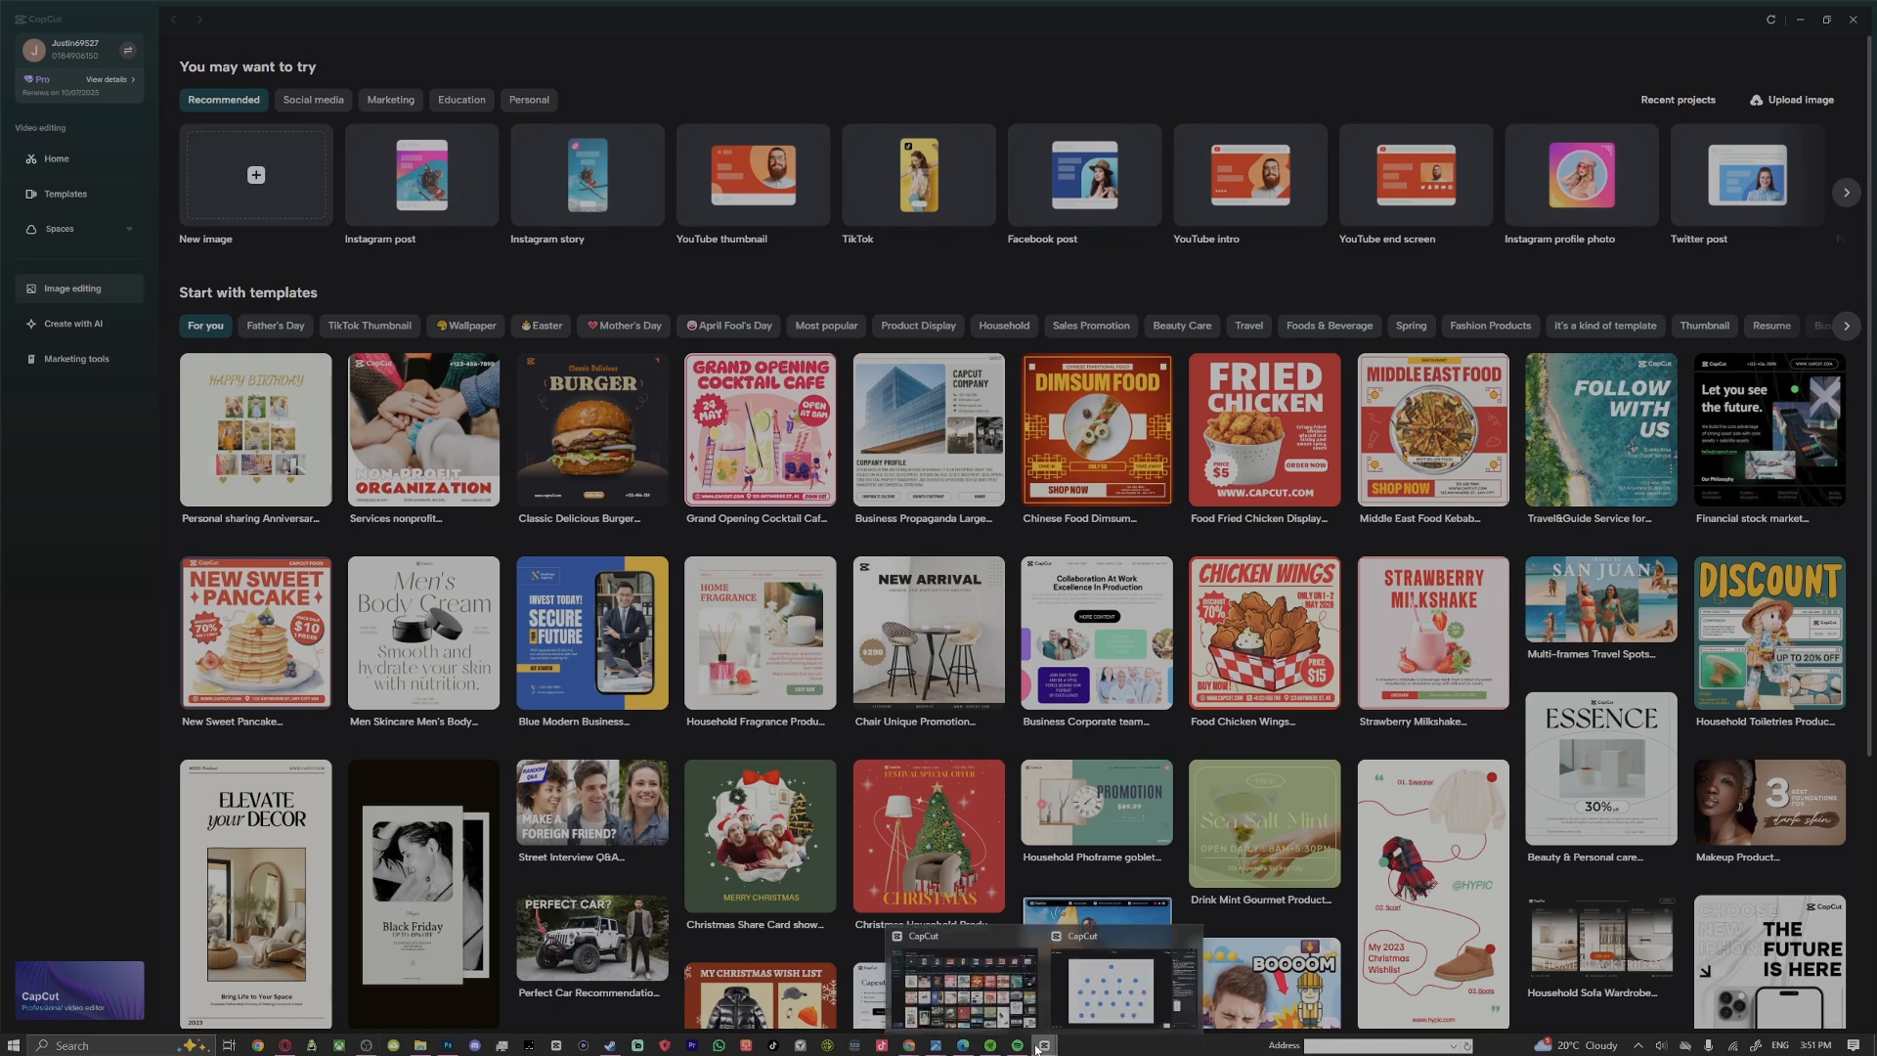
{"action": "left_click", "coordinate": [1122, 982]}
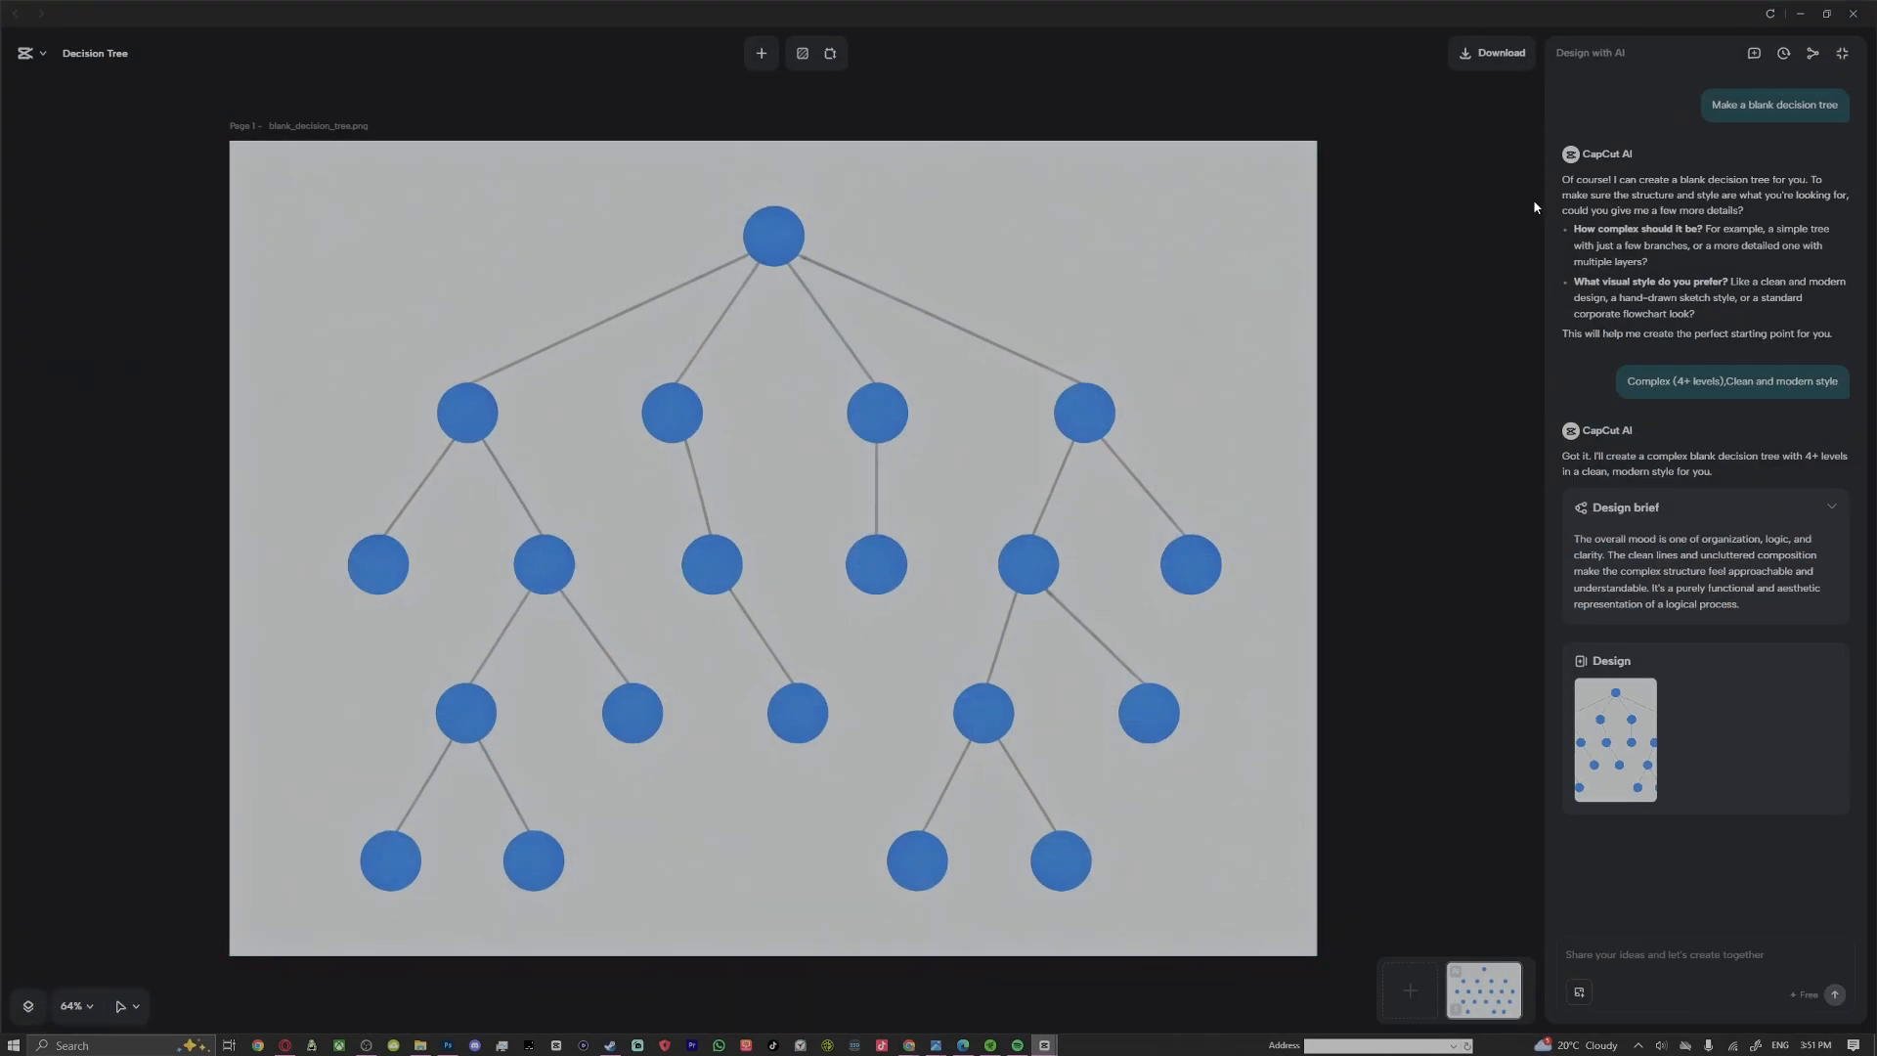
{"action": "scroll", "coordinate": [1474, 378], "scroll_direction": "up", "scroll_amount": 5}
{"action": "scroll", "coordinate": [1459, 399], "scroll_direction": "down", "scroll_amount": 4}
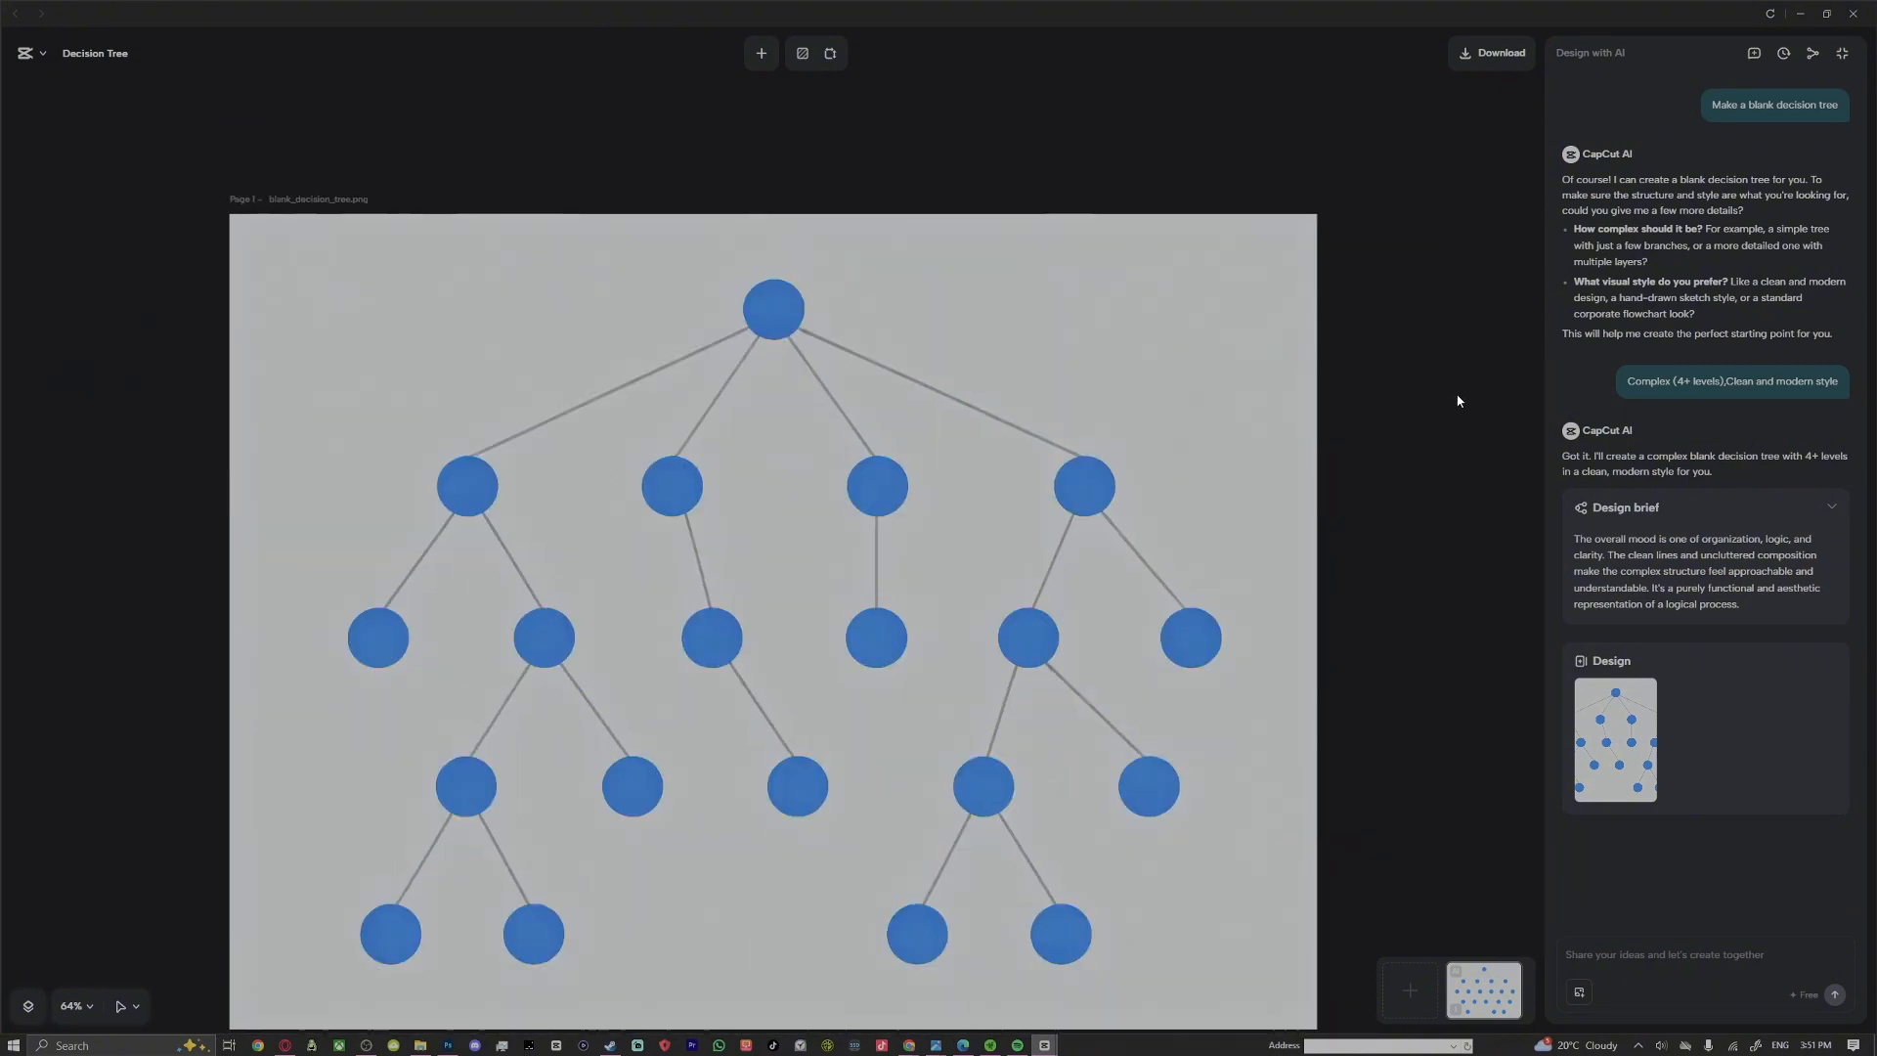
{"action": "scroll", "coordinate": [1457, 400], "scroll_direction": "down", "scroll_amount": 1}
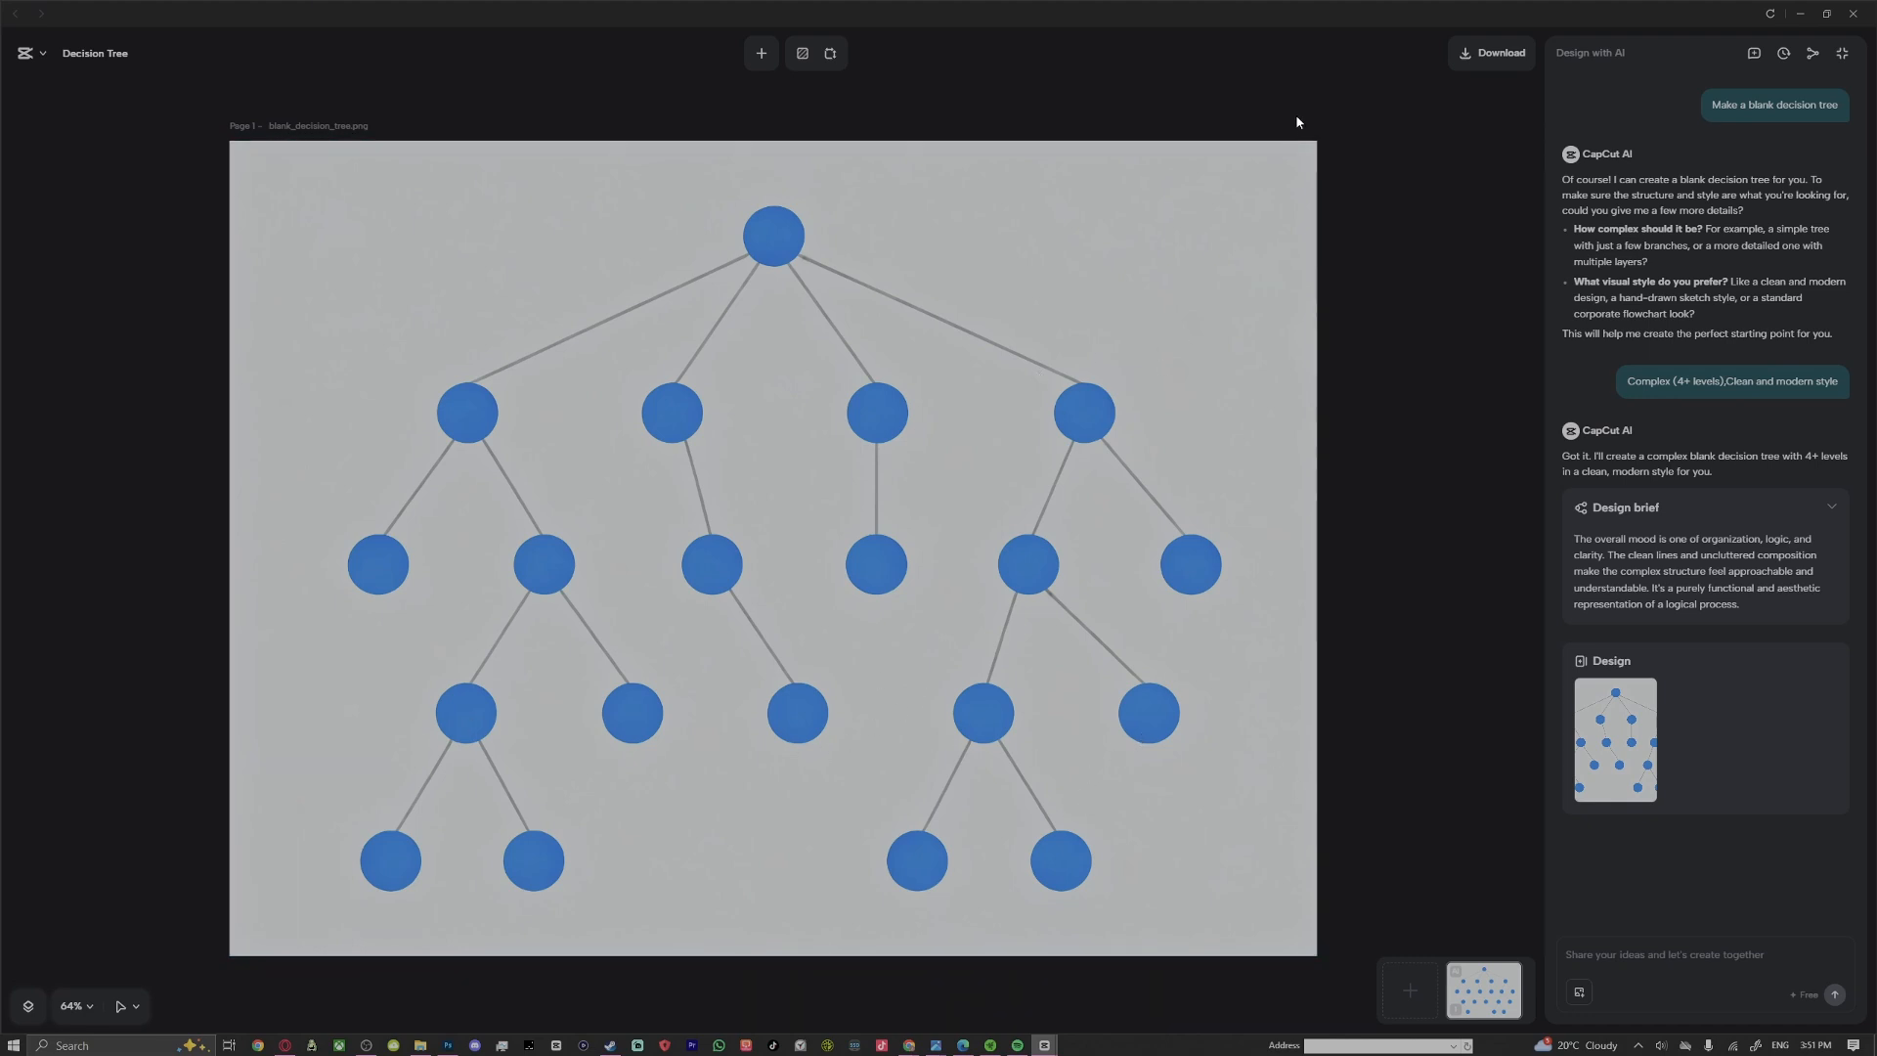
{"action": "left_click", "coordinate": [1477, 65]}
Create a folder named "Descision Tree Tutuorial" inside Project Sept 24 and paste the downloaded decision tree image into it
{"action": "left_click", "coordinate": [1416, 444]}
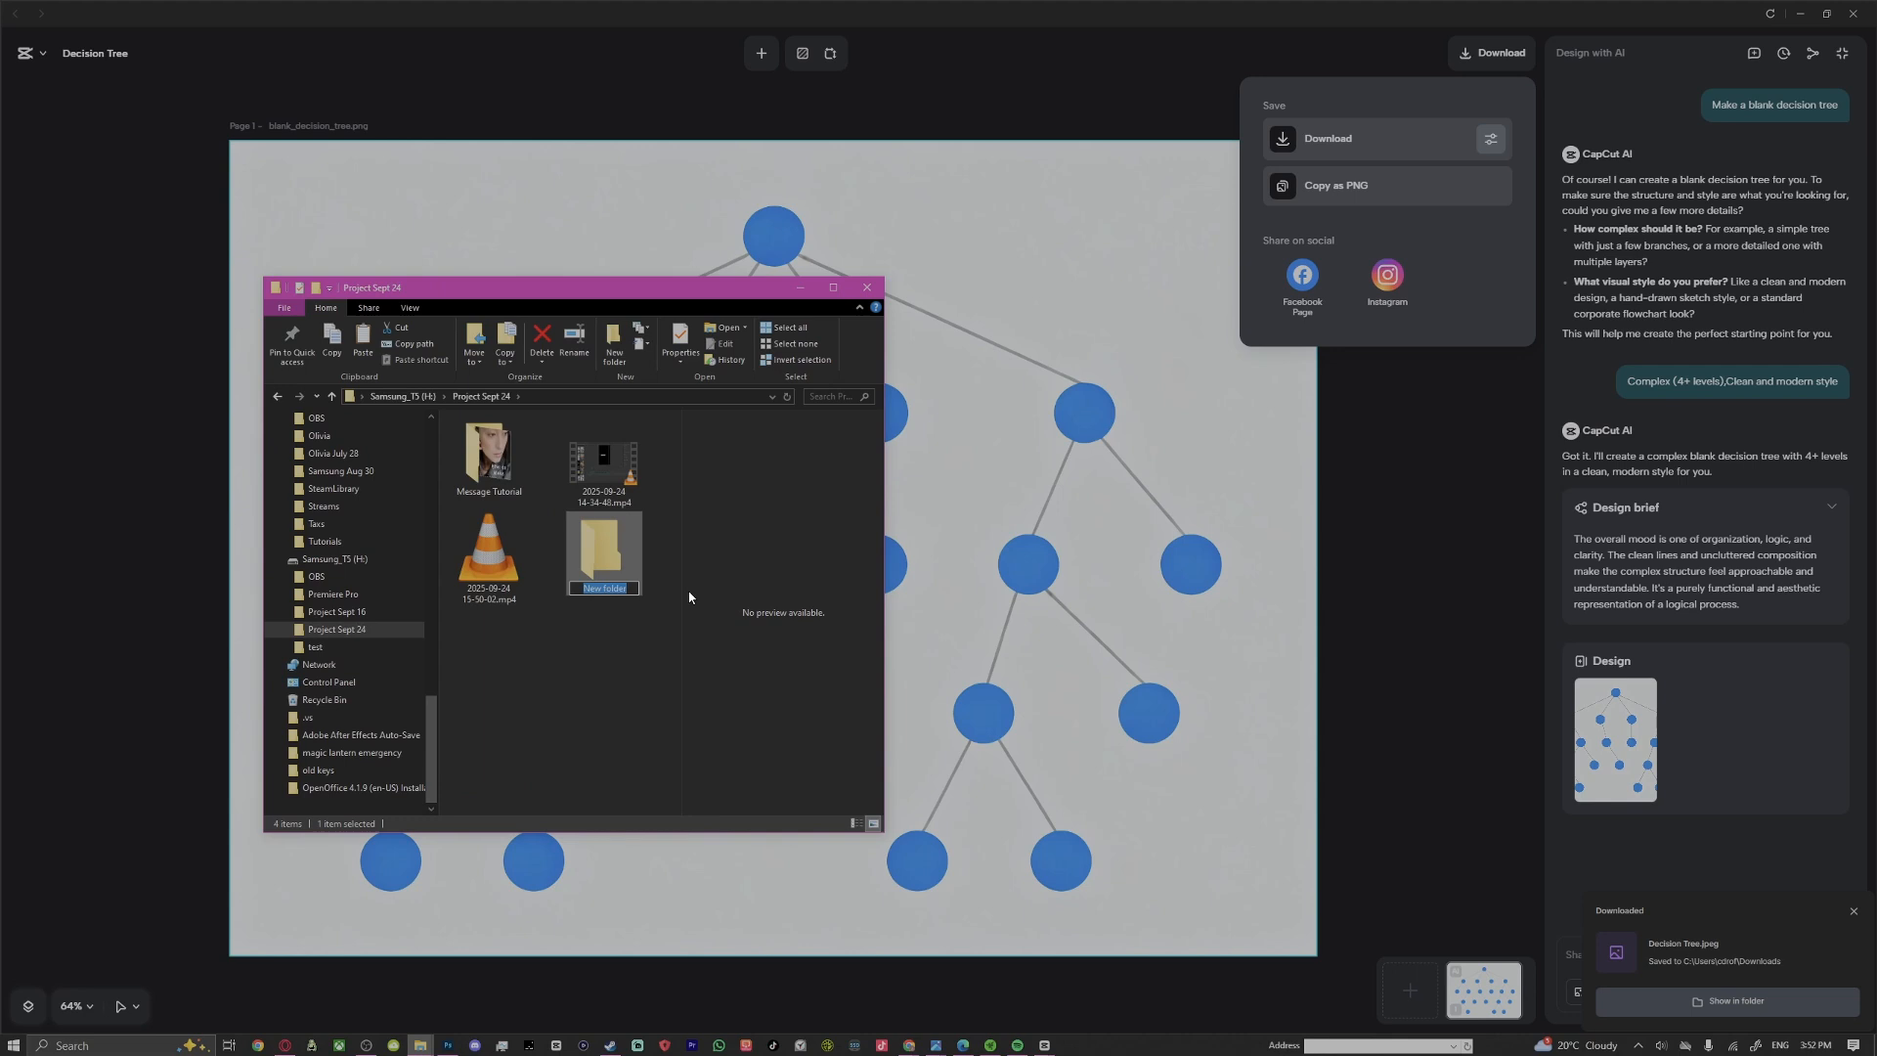
{"action": "type", "text": "Diecs"}
{"action": "key", "text": "BackSpace"}
{"action": "key", "text": "BackSpace"}
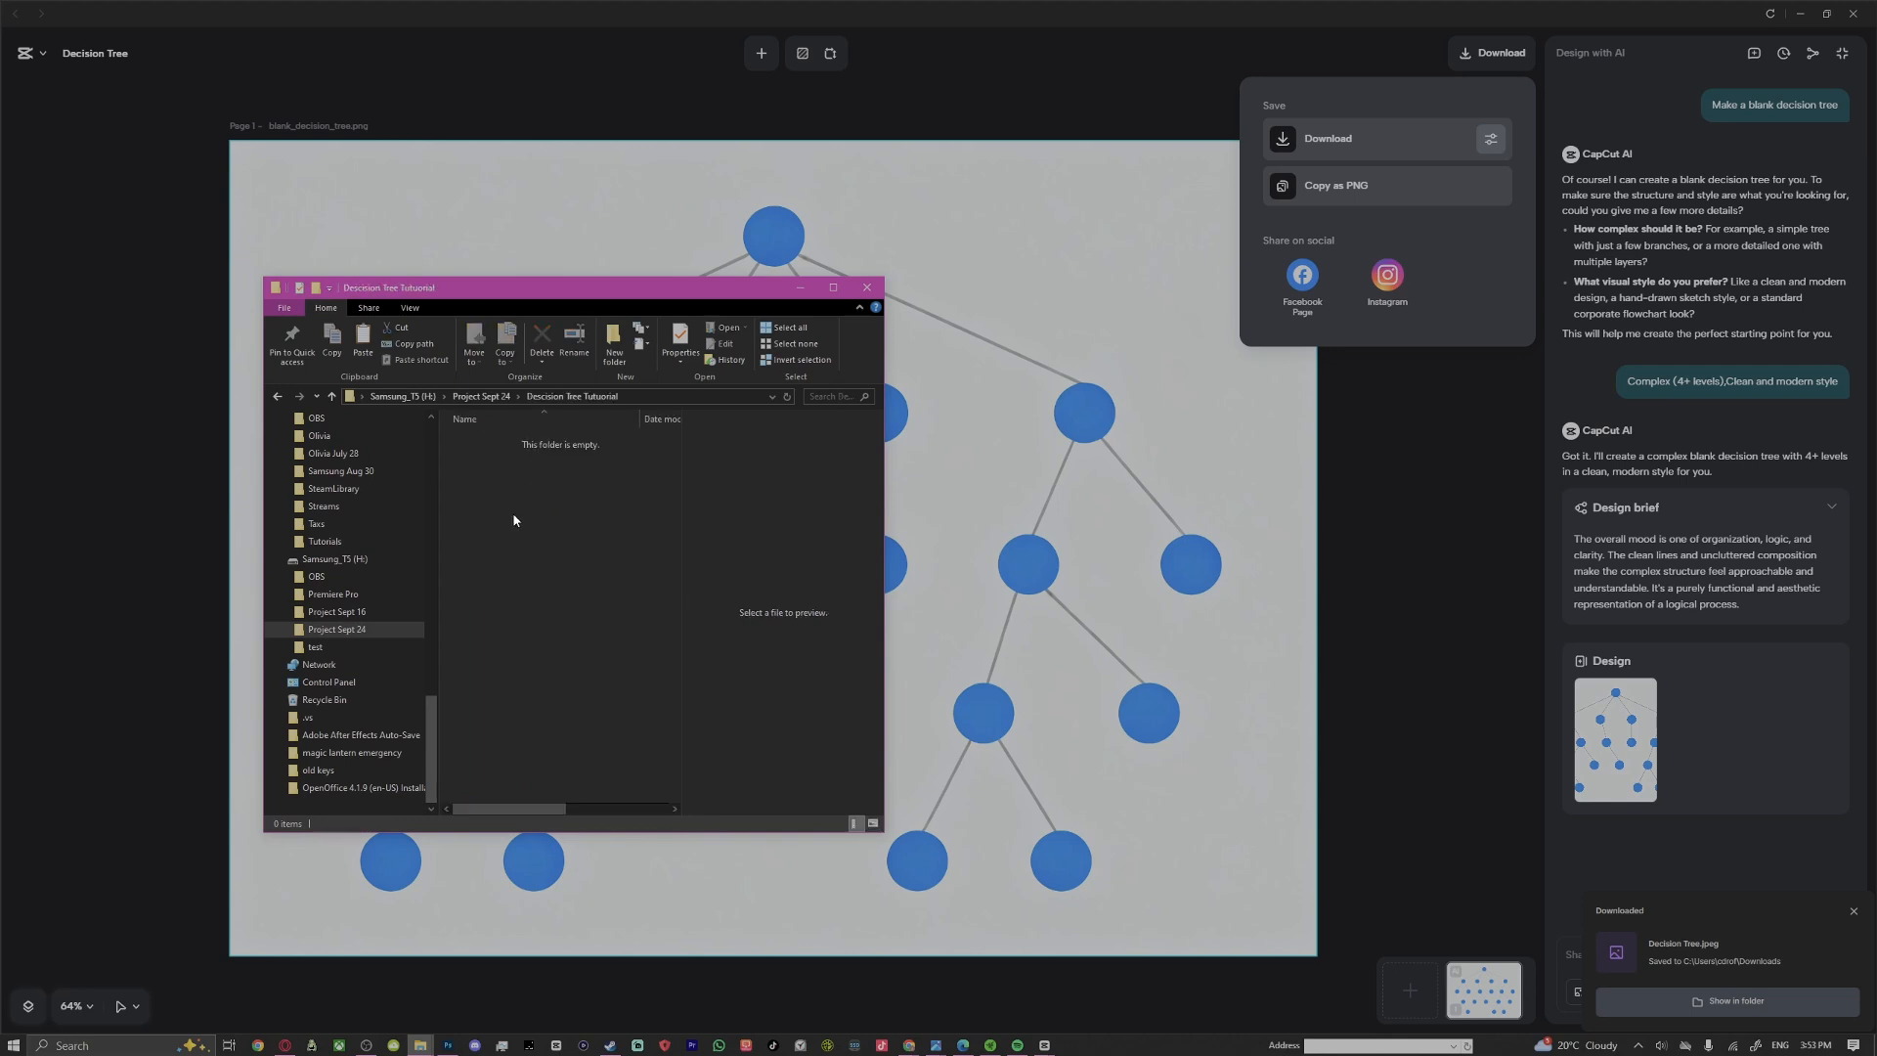
{"action": "left_click", "coordinate": [361, 349]}
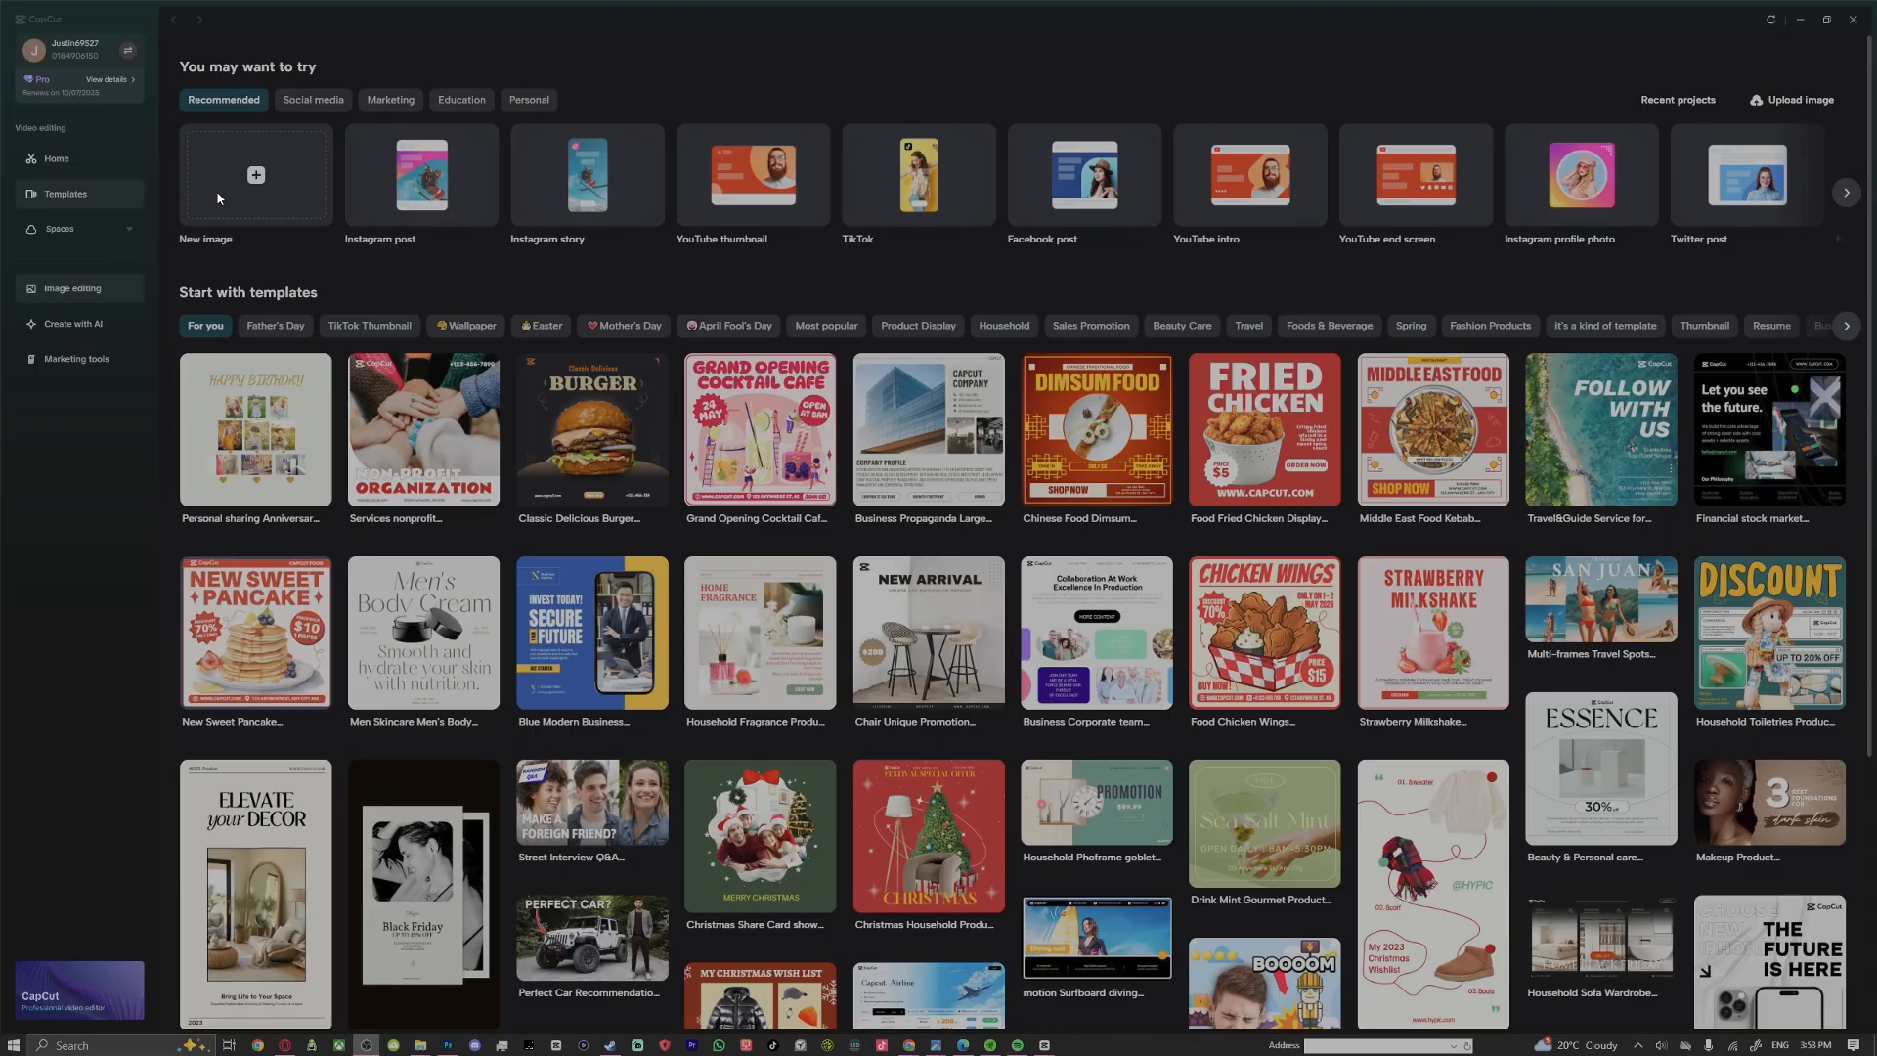
Return to the video editing home page, open the 0924 project and play its timeline video
{"action": "left_click", "coordinate": [72, 157]}
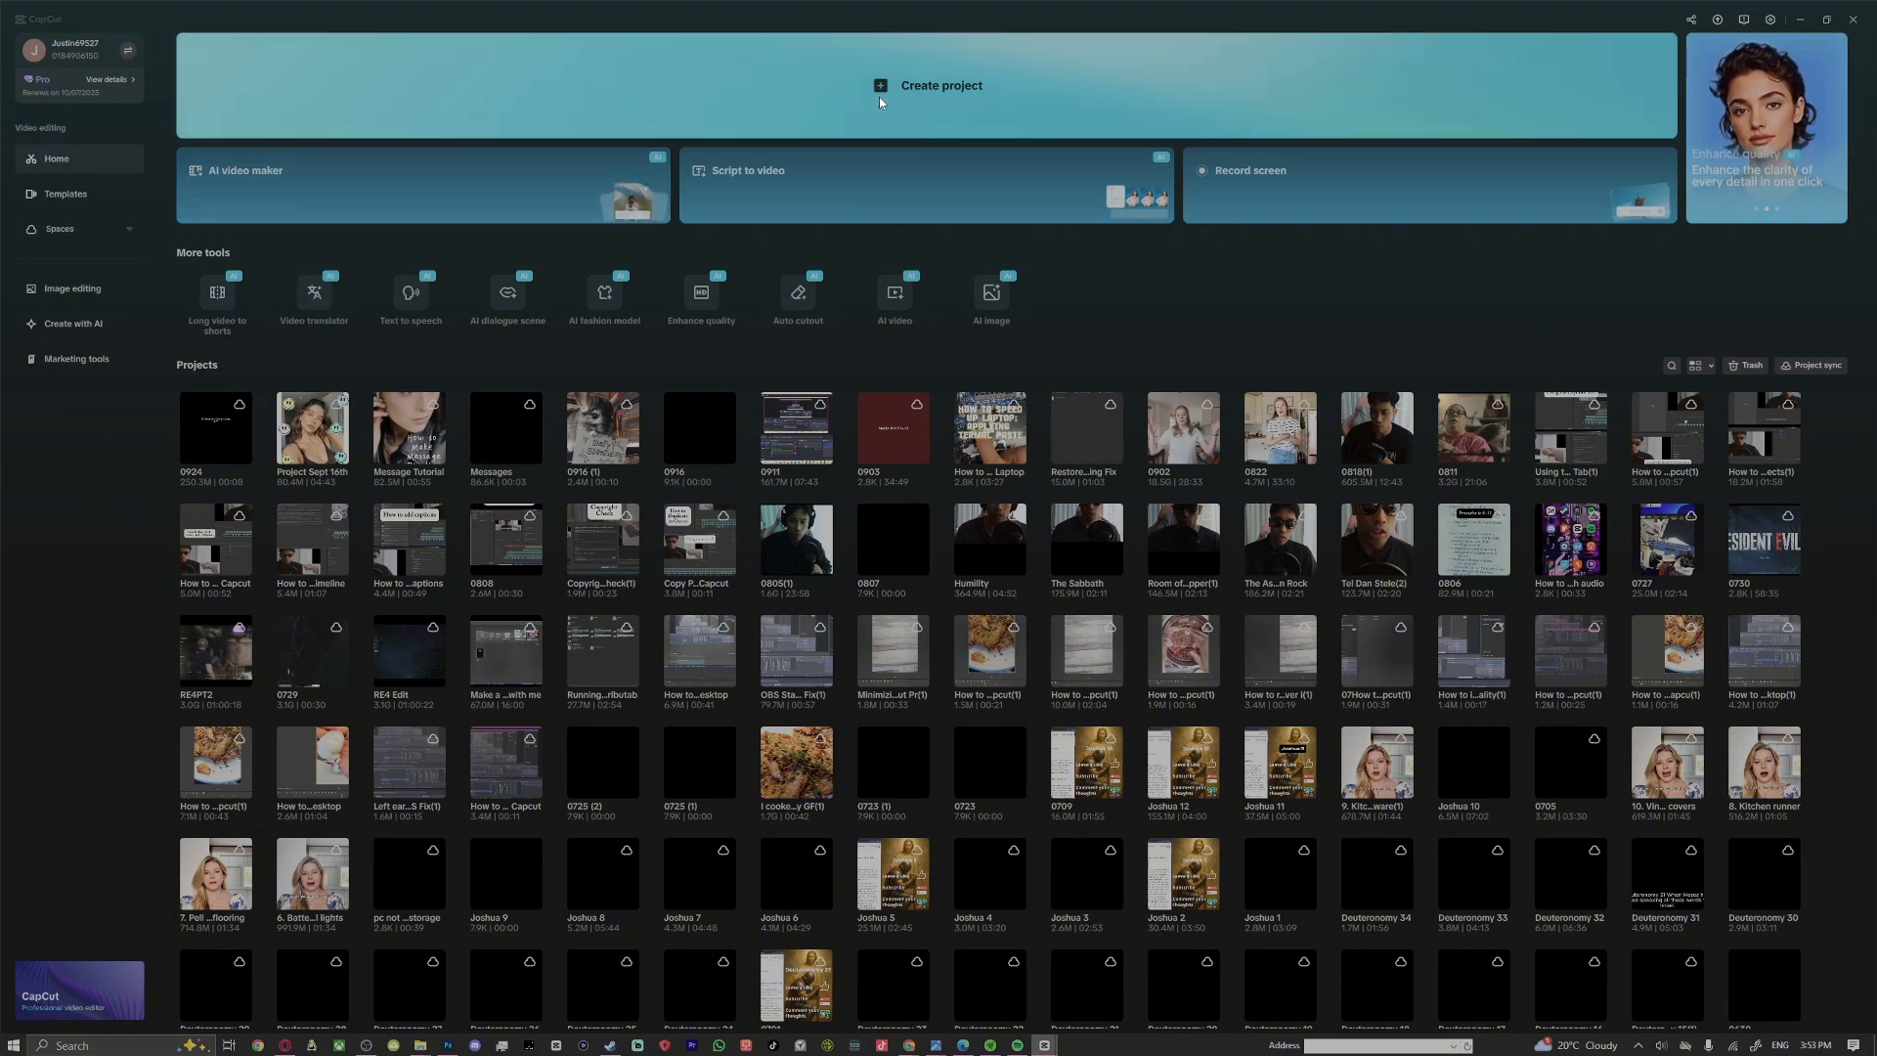
{"action": "left_click", "coordinate": [226, 439]}
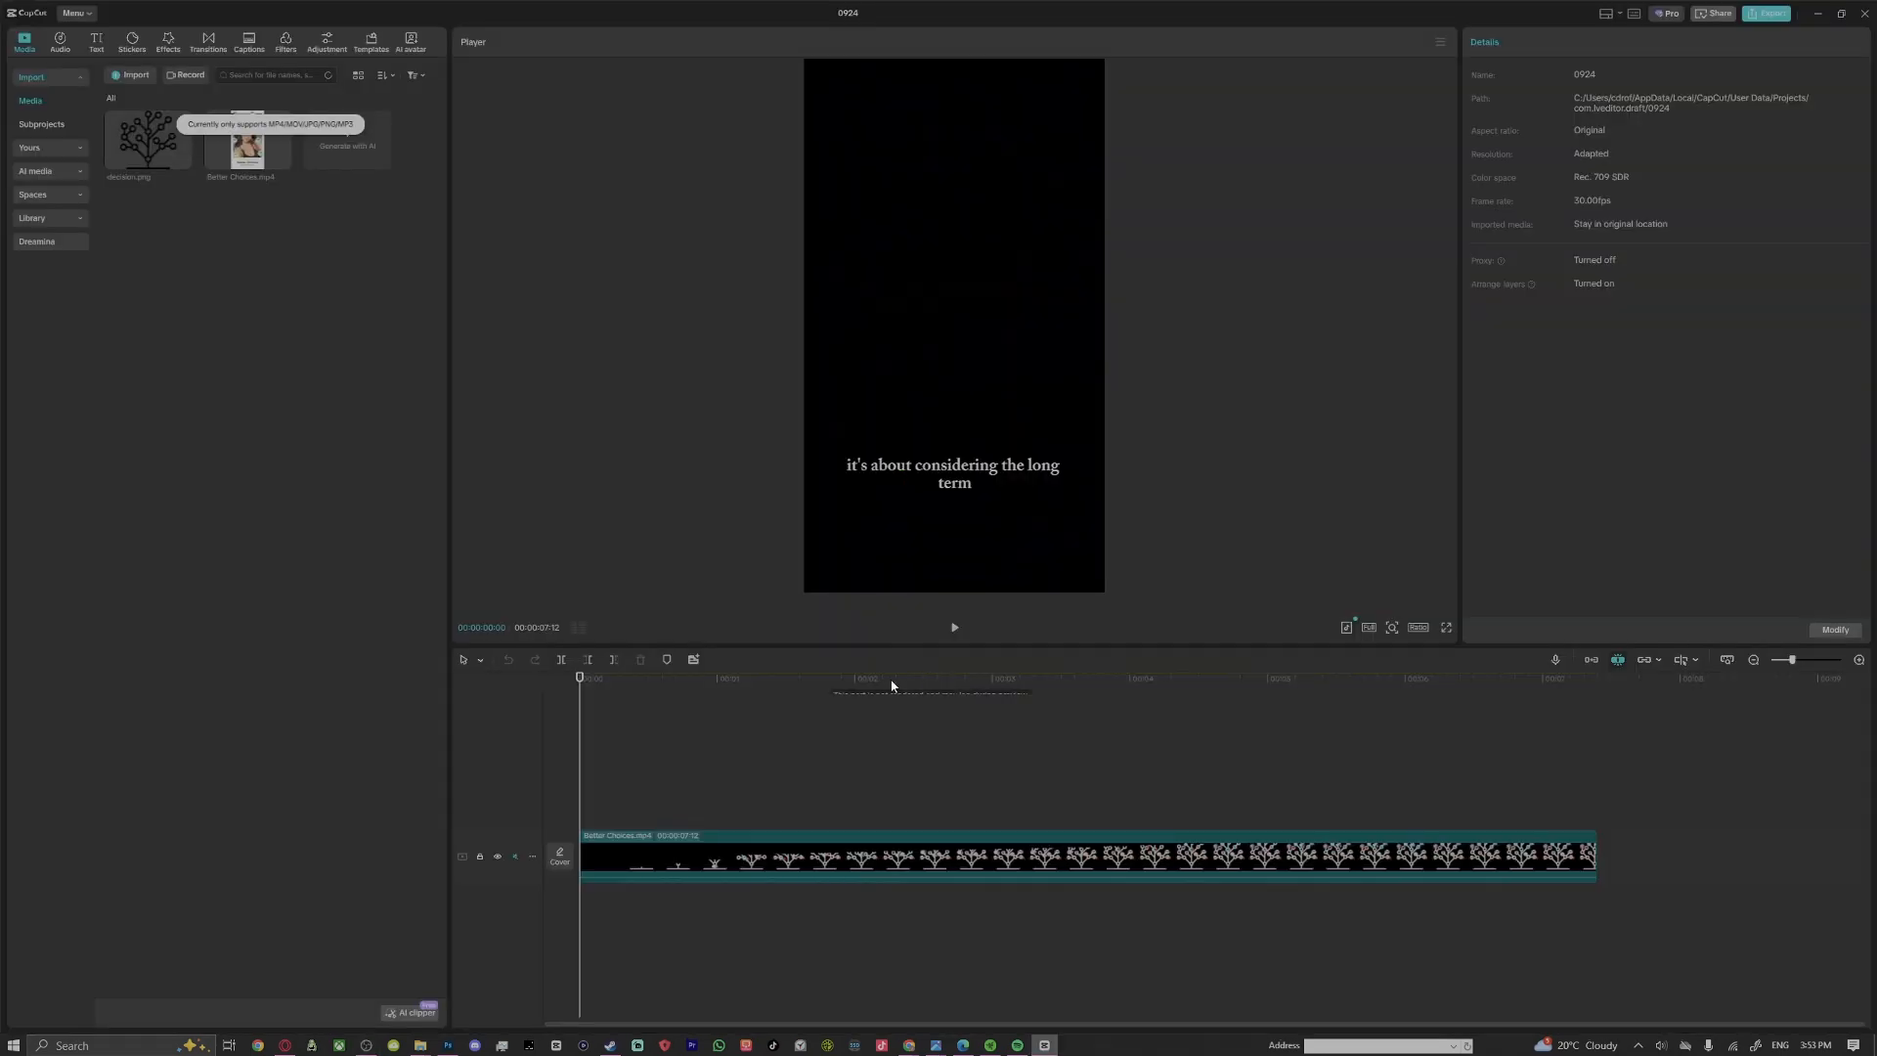
{"action": "left_click", "coordinate": [955, 627]}
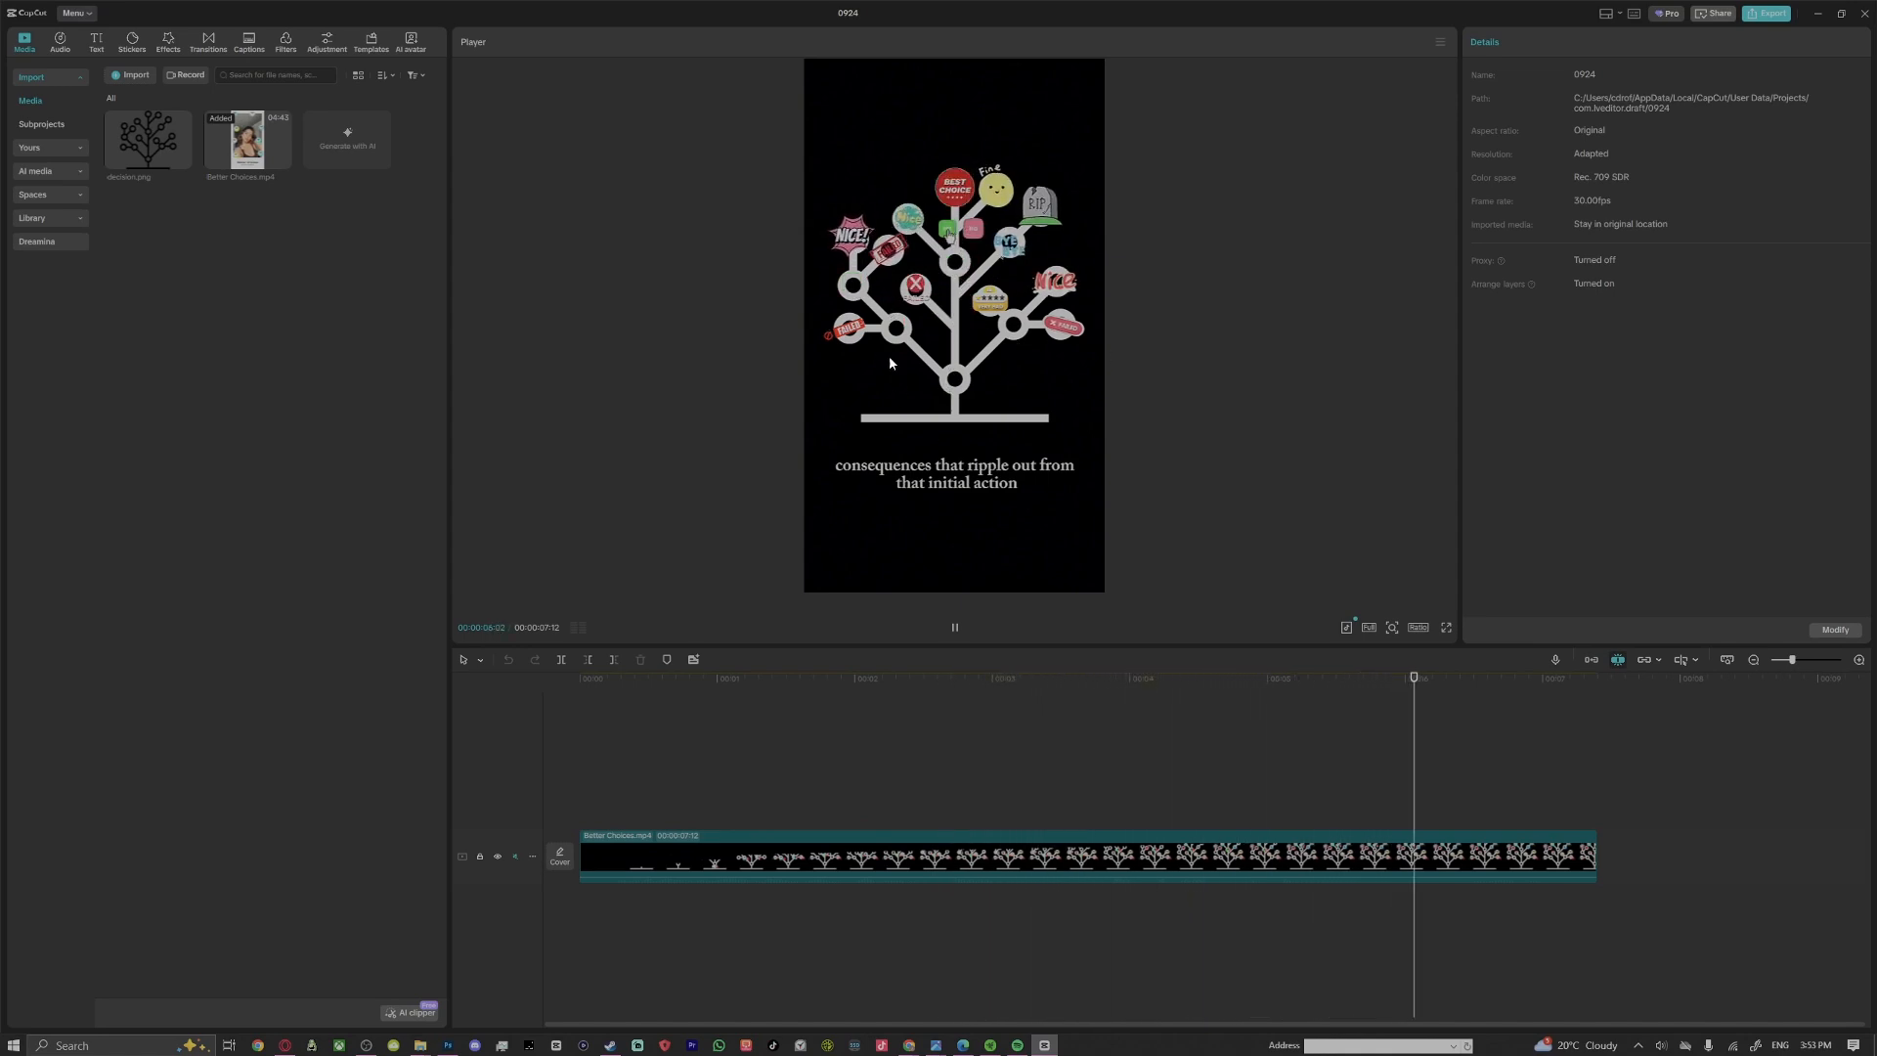
Delete the existing tree video clip from the timeline
{"action": "left_click", "coordinate": [716, 829]}
{"action": "key", "text": "Delete"}
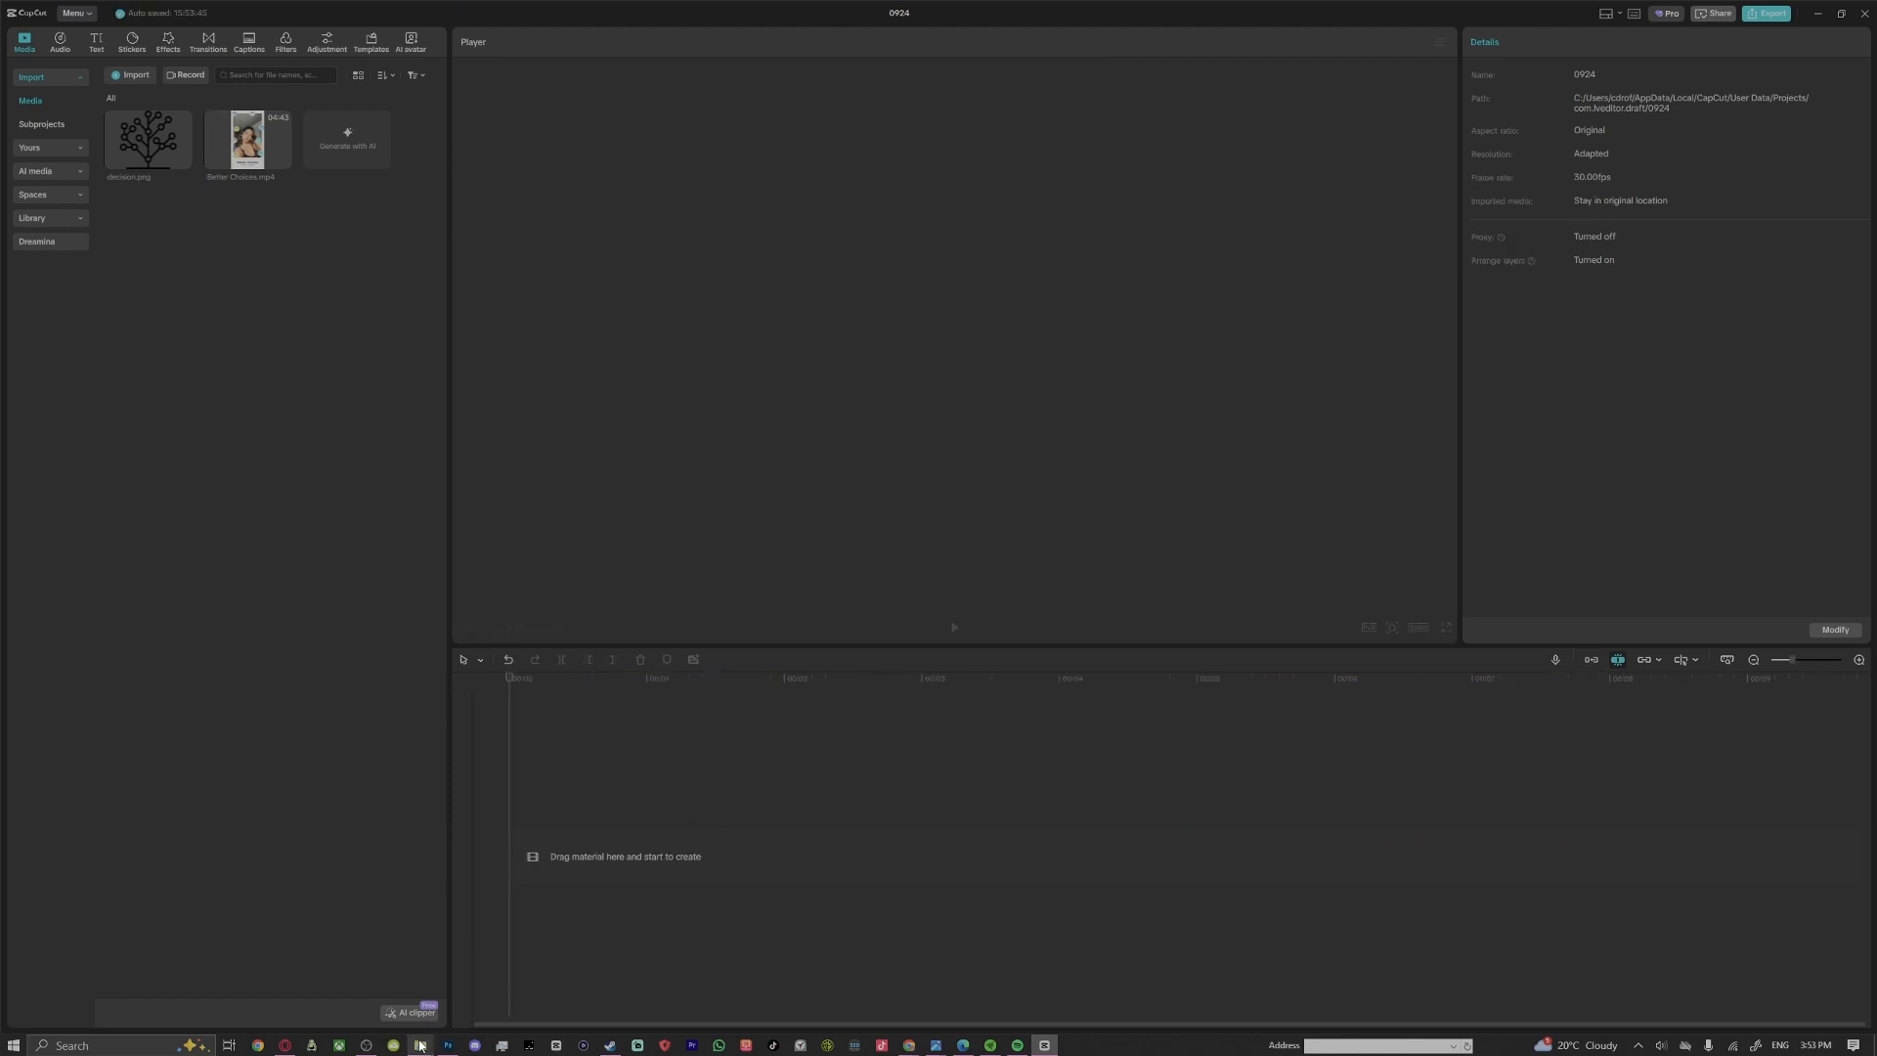
Import Decision Tree.jpeg from the tutorial folder into the project media and add it to the timeline
{"action": "mouse_move", "coordinate": [420, 1043]}
{"action": "left_click", "coordinate": [494, 967]}
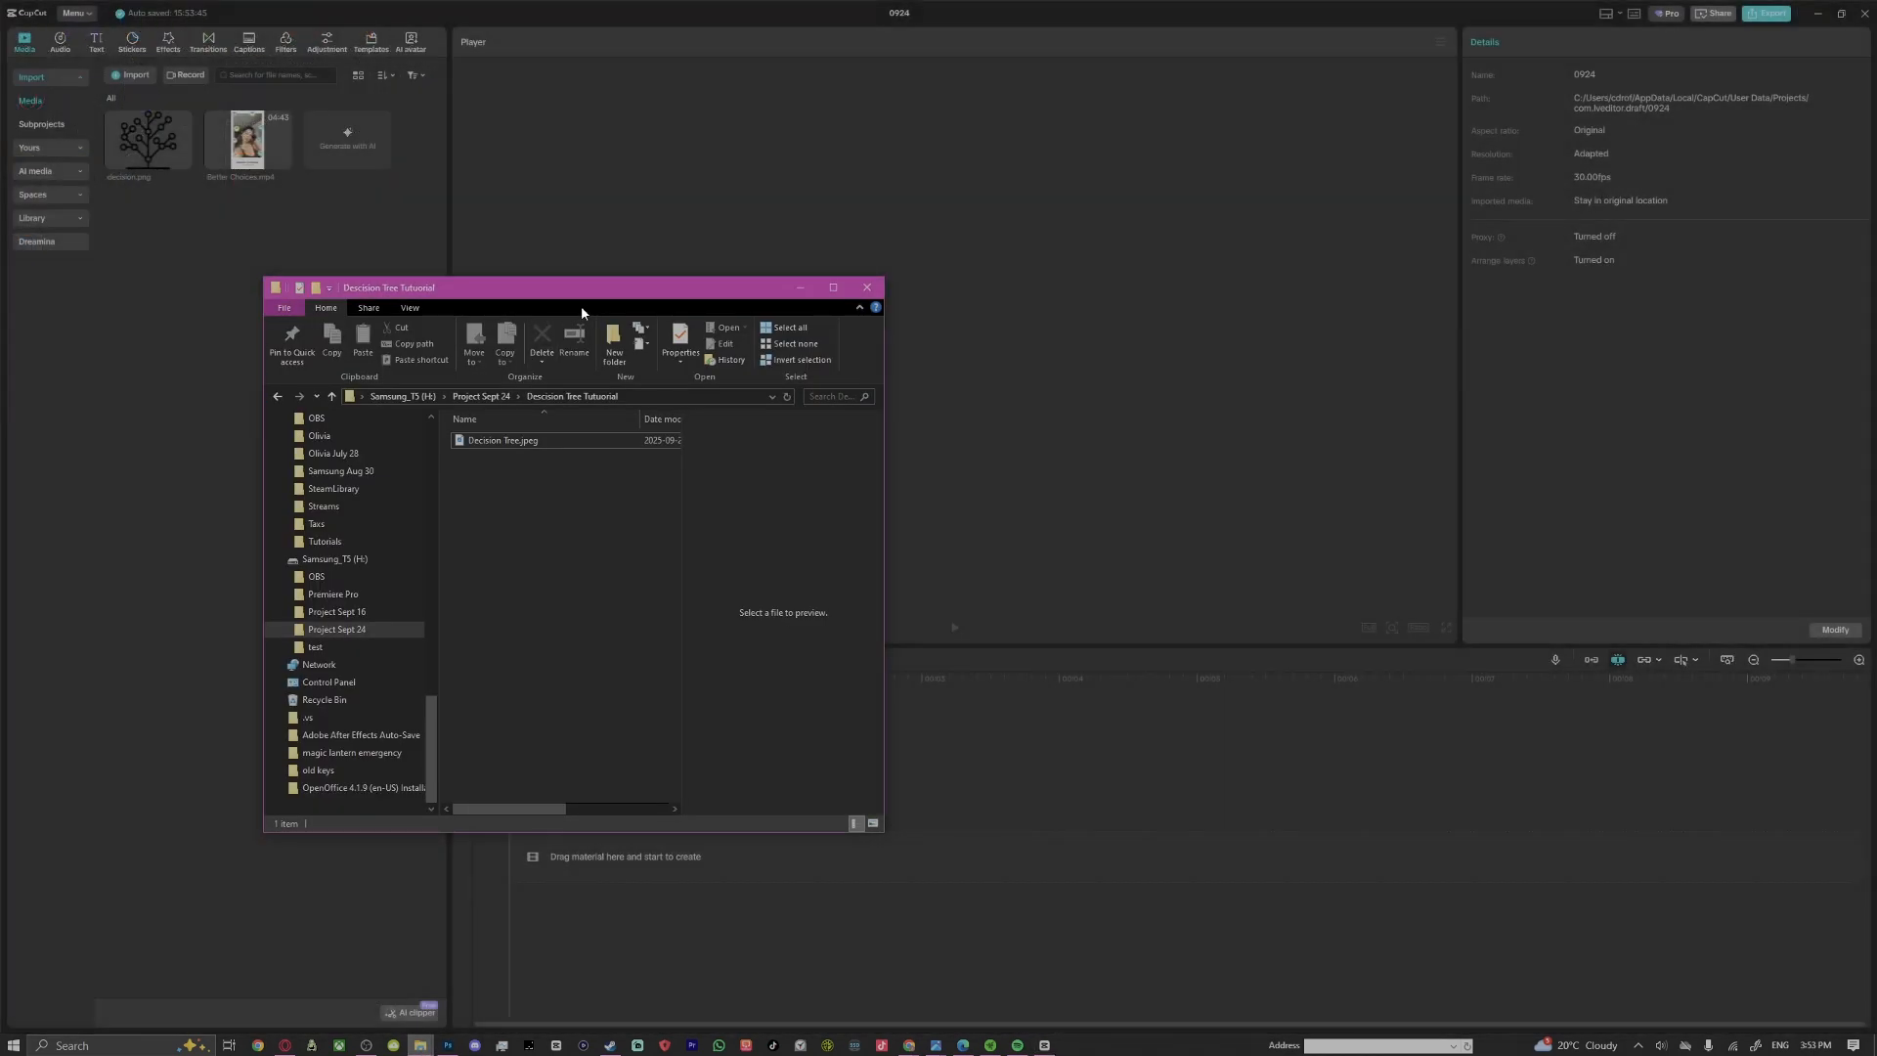
{"action": "left_click_drag", "start_coordinate": [587, 307], "coordinate": [344, 329]}
{"action": "left_click", "coordinate": [768, 297]}
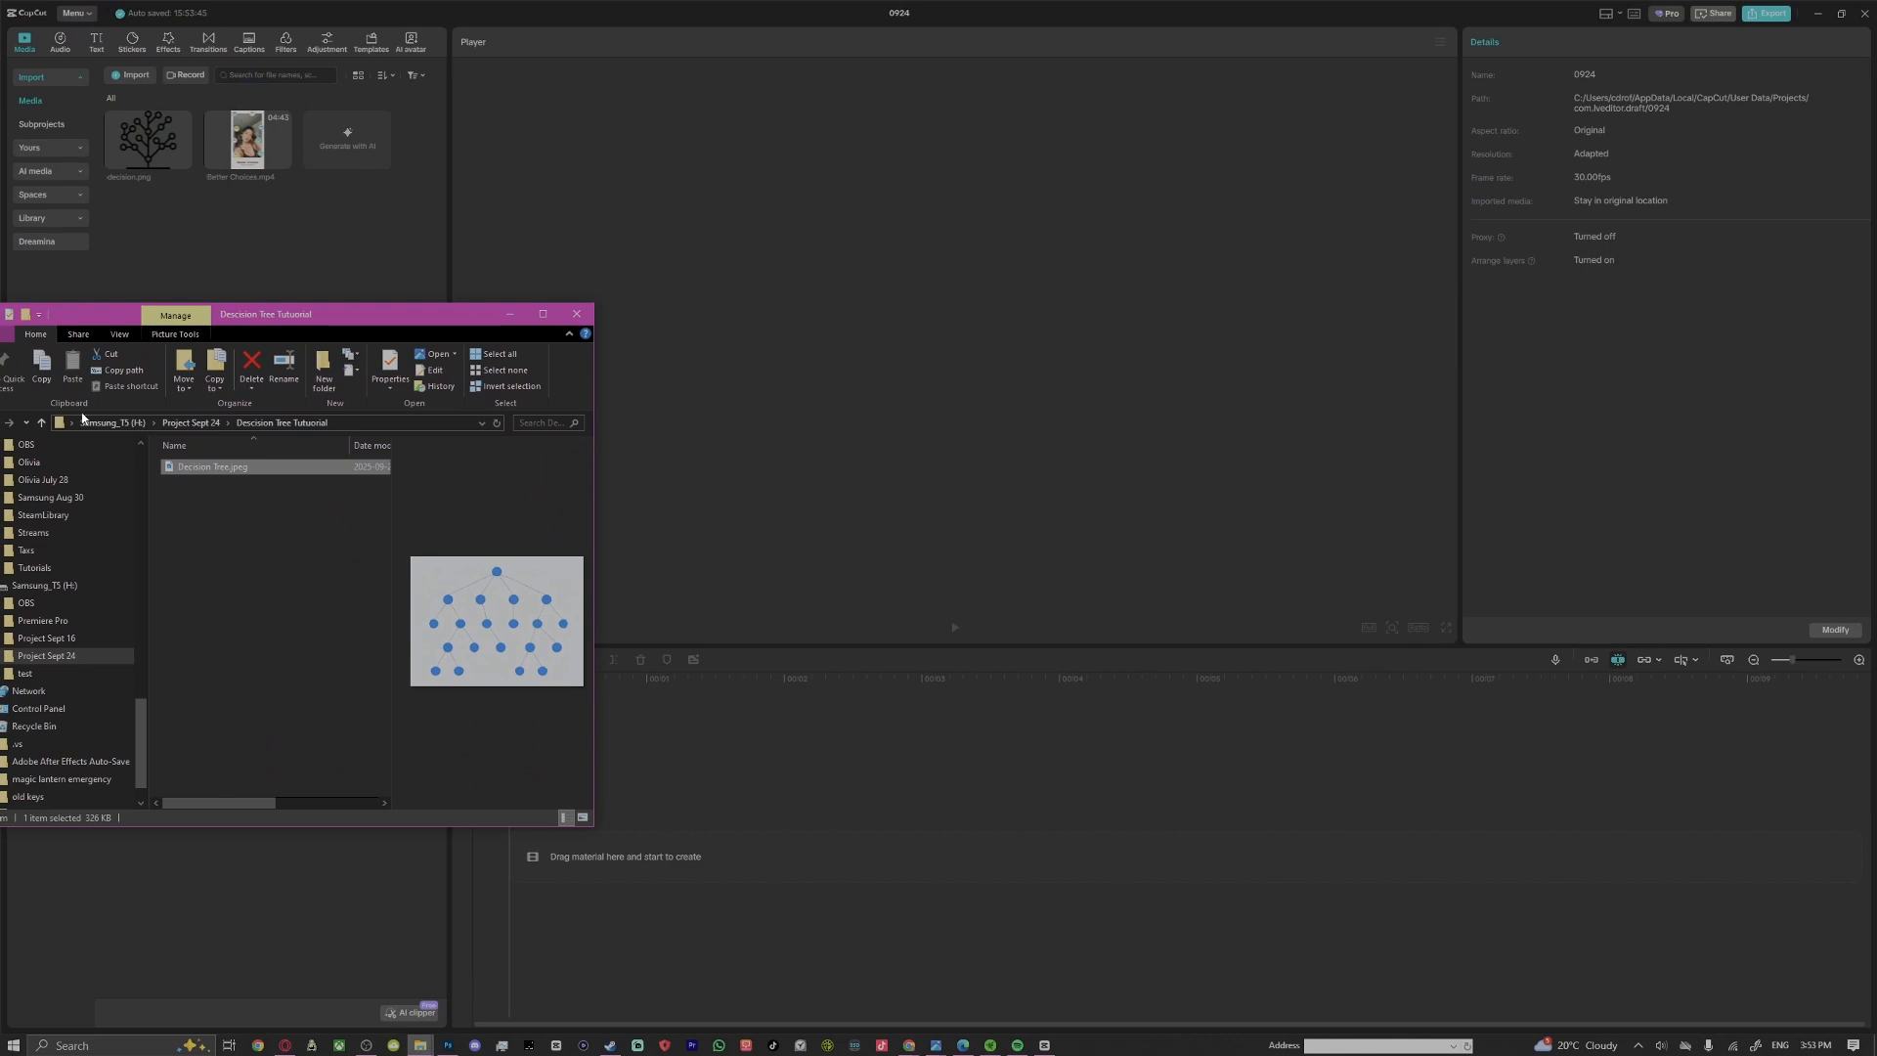
{"action": "left_click_drag", "start_coordinate": [217, 473], "coordinate": [184, 338]}
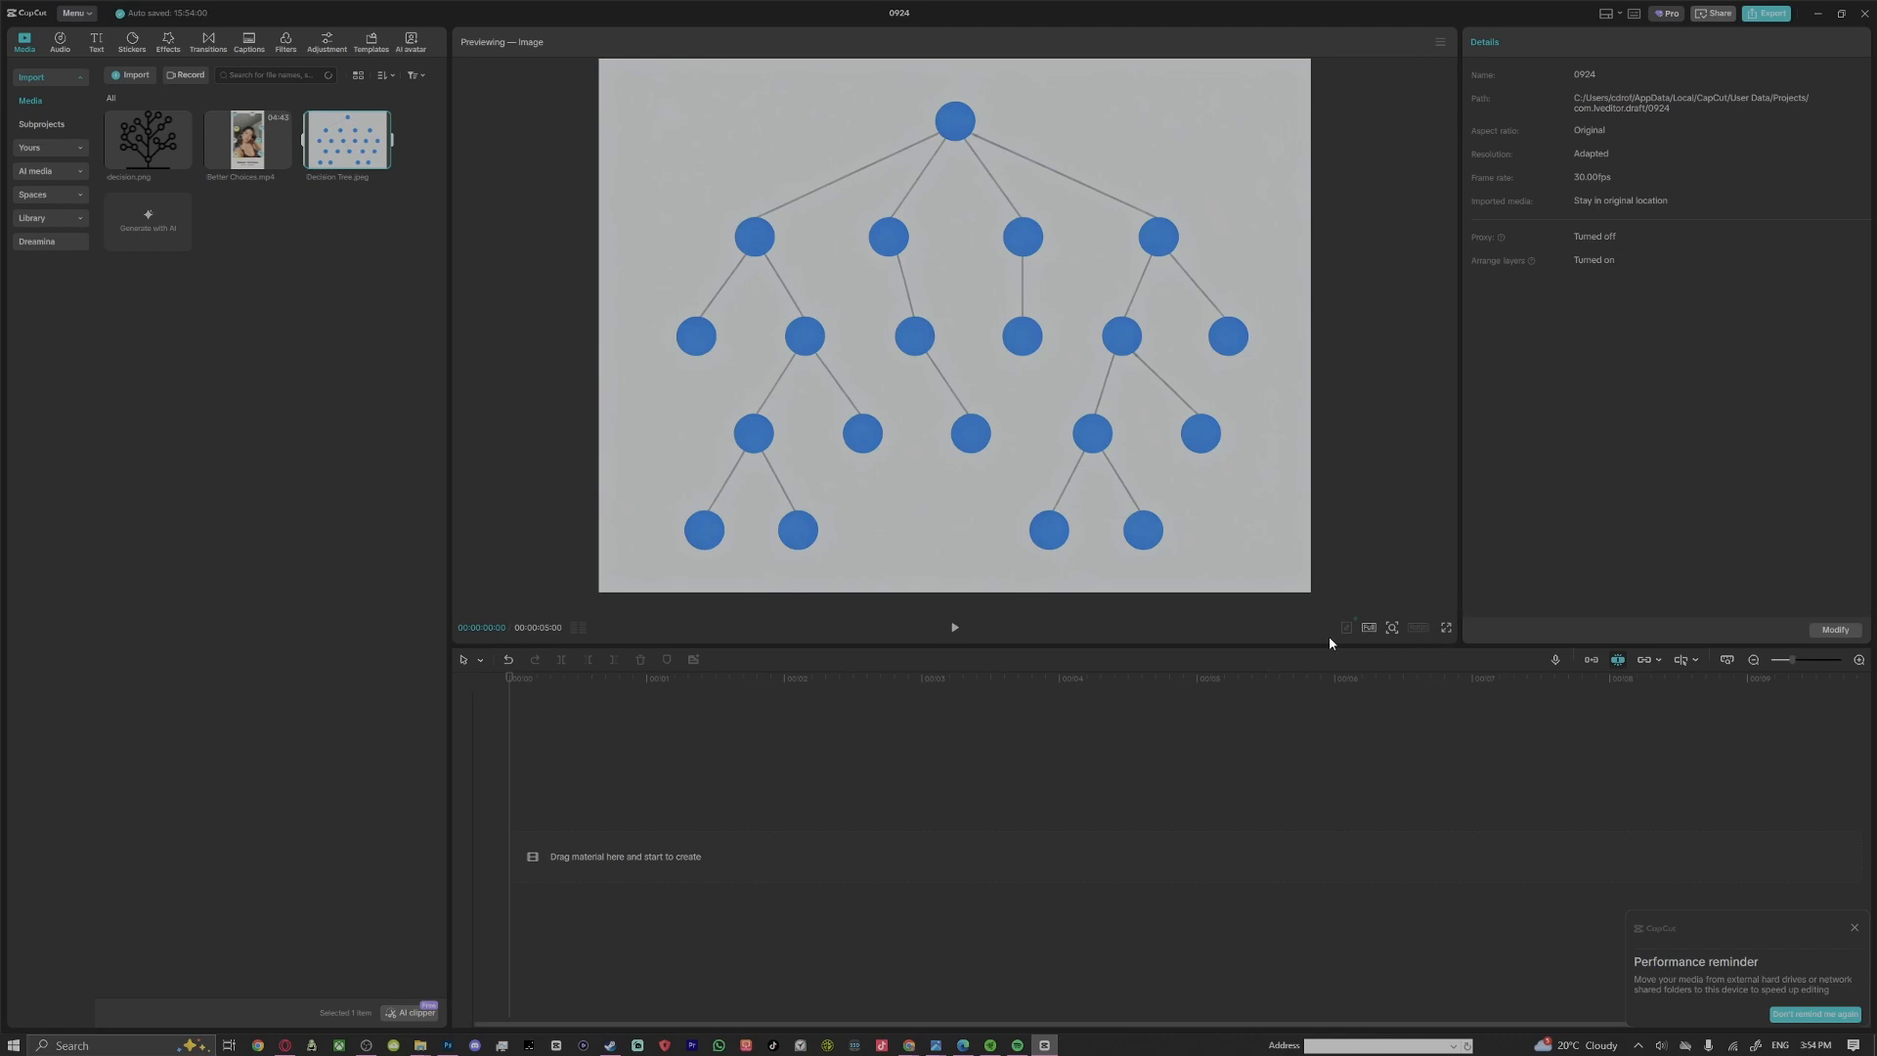
{"action": "left_click", "coordinate": [382, 159]}
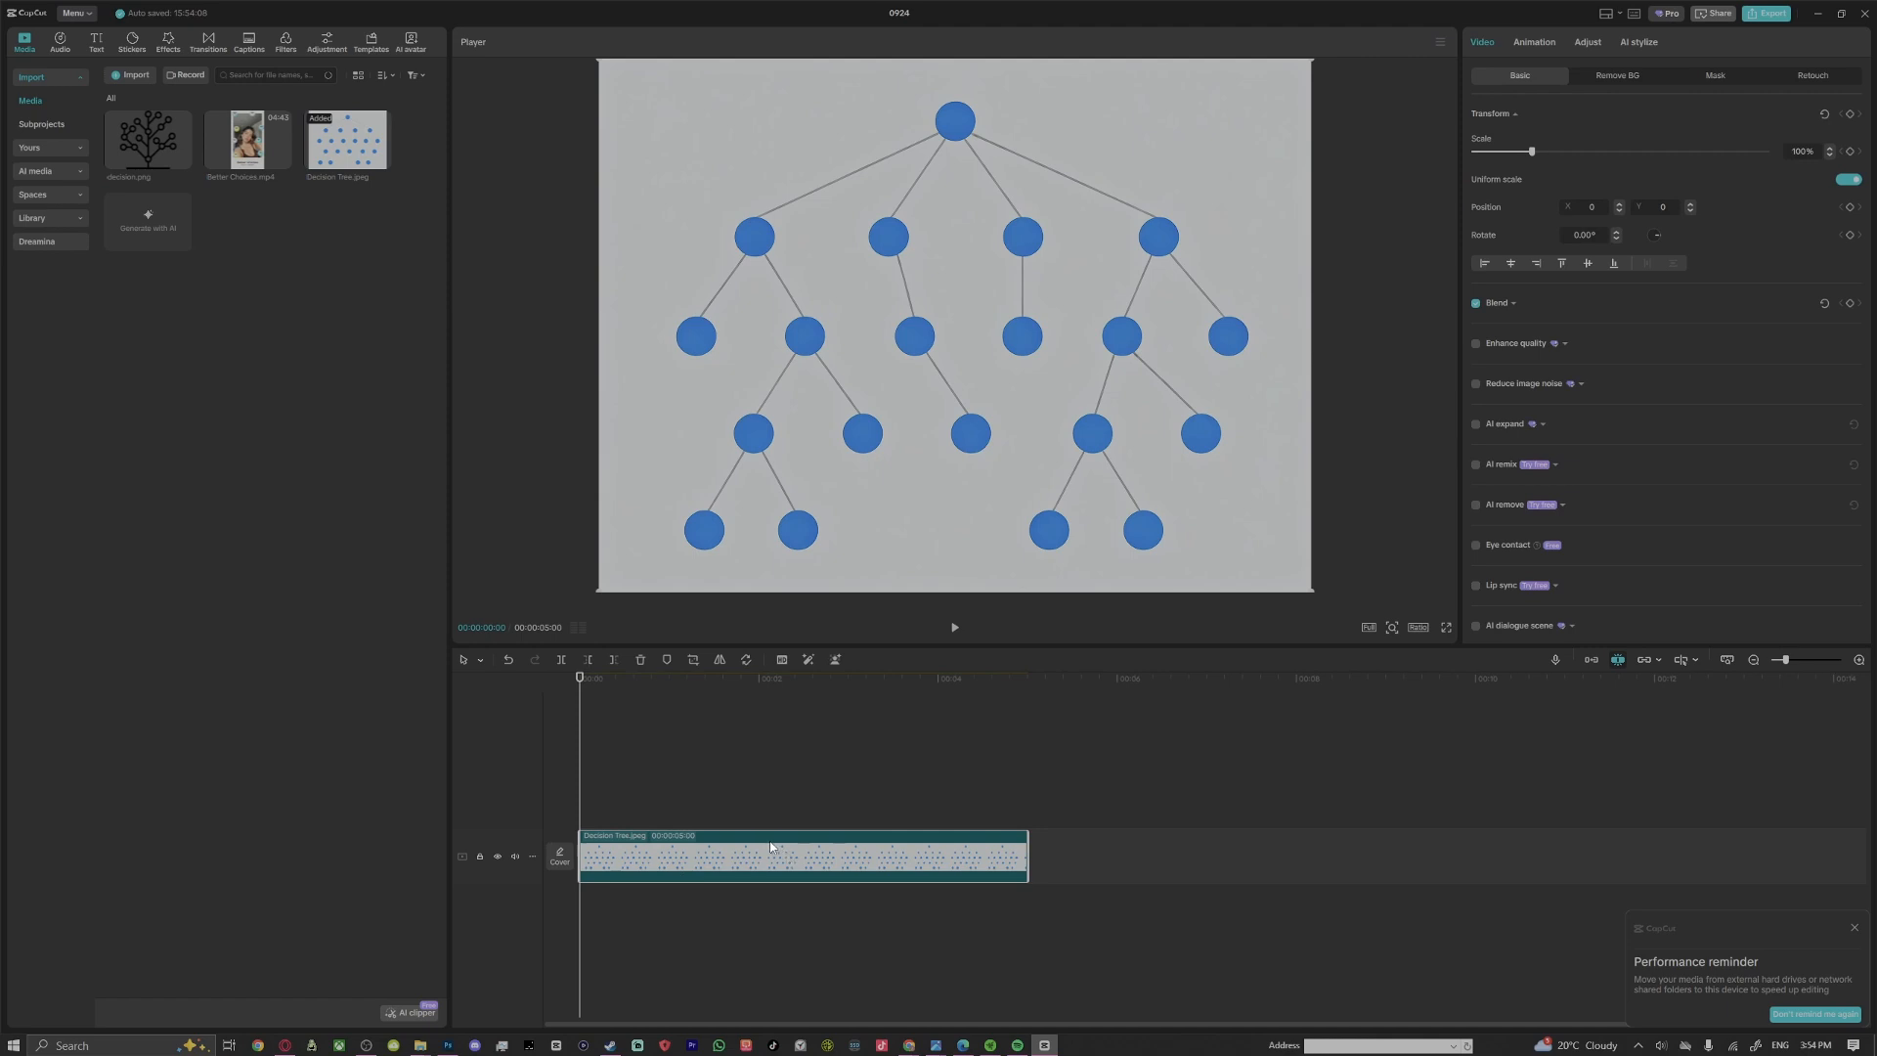
Set the project's aspect ratio to 9:16 and rotate the decision tree image by -180° so its root node is lowest
{"action": "left_click", "coordinate": [1419, 627]}
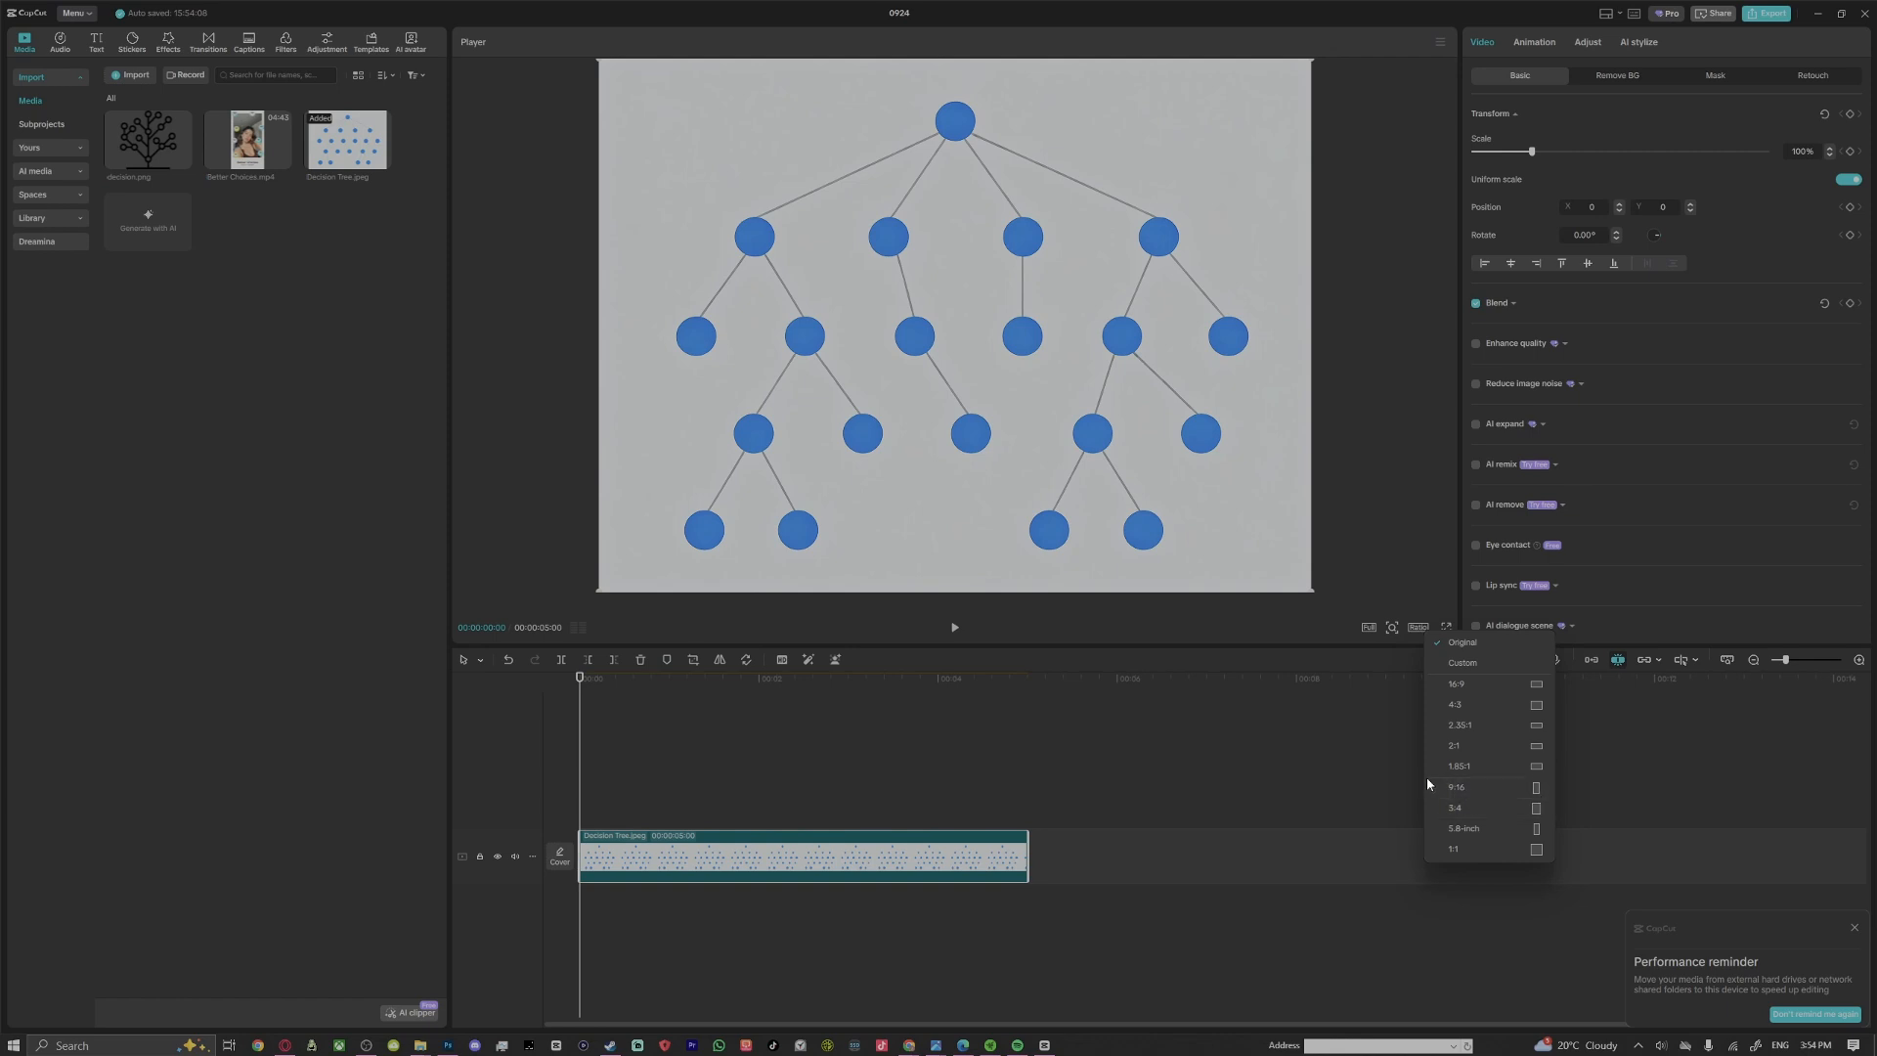
{"action": "left_click", "coordinate": [1465, 790]}
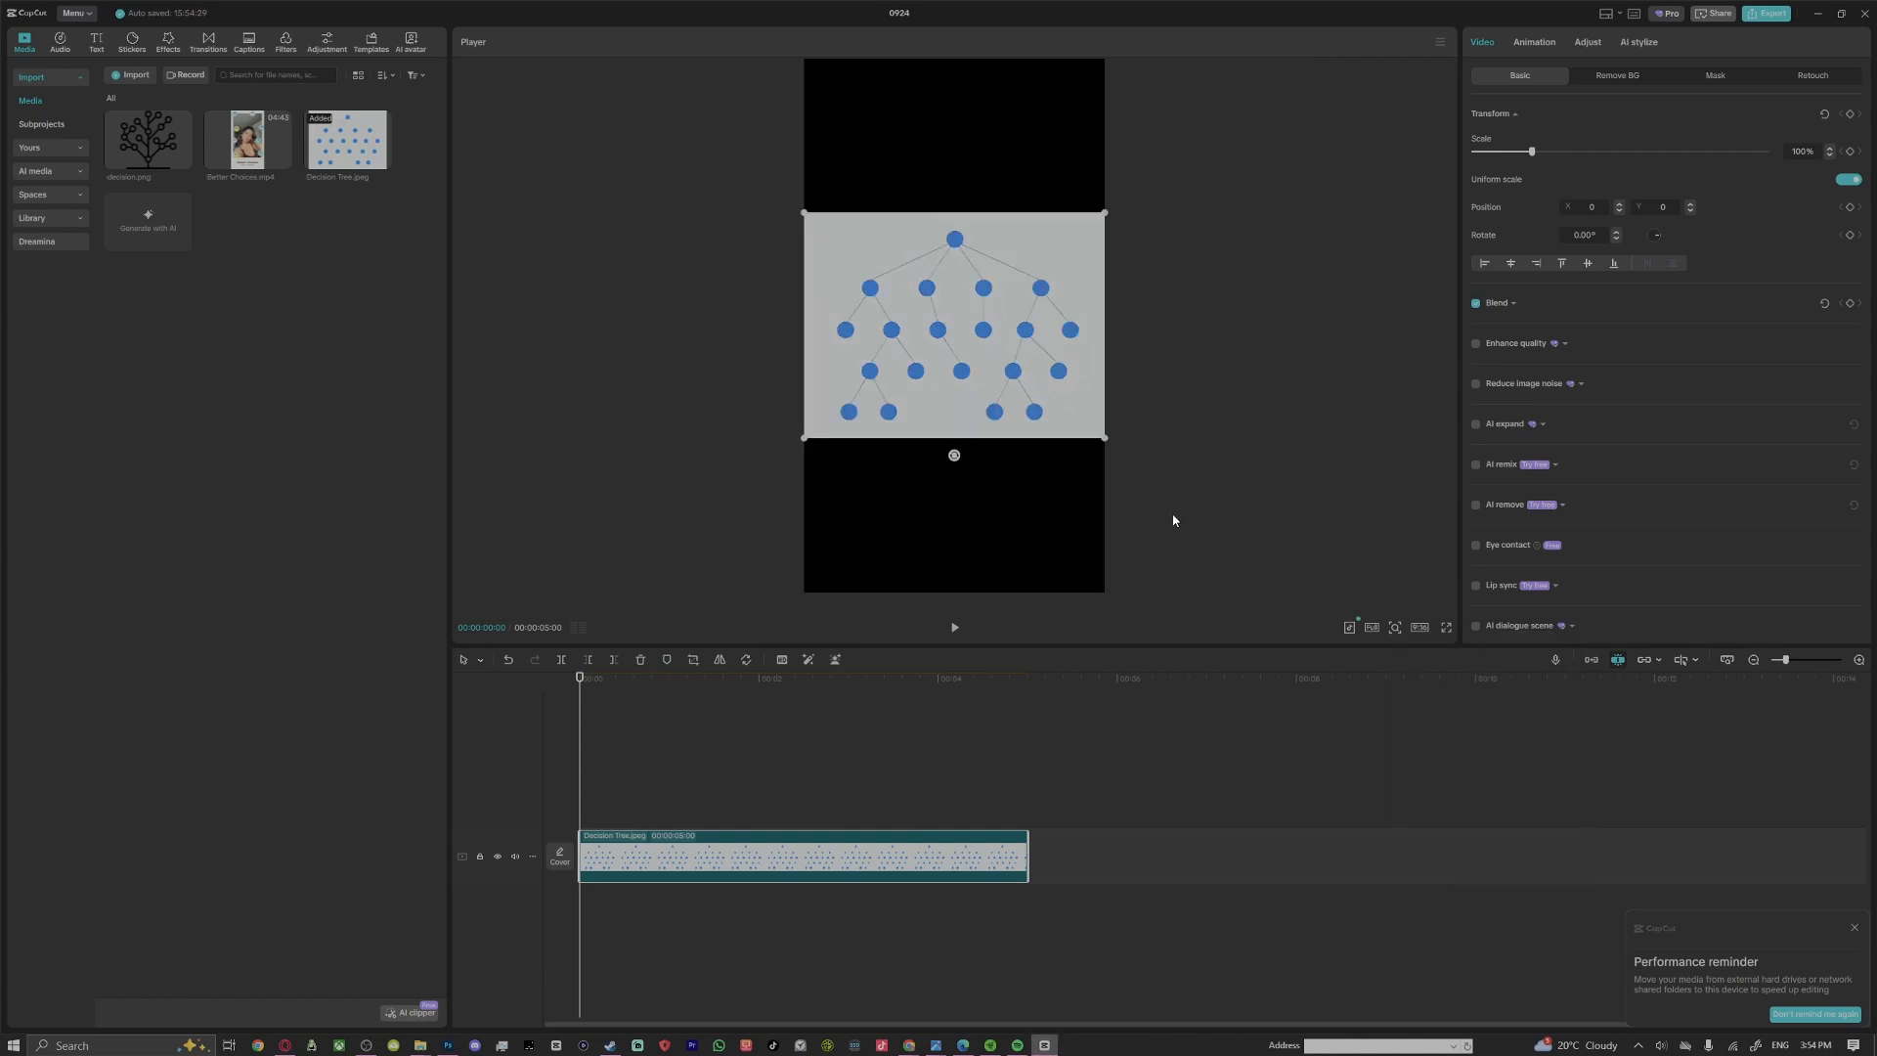
{"action": "left_click_drag", "start_coordinate": [1103, 437], "coordinate": [1051, 478]}
{"action": "left_click_drag", "start_coordinate": [954, 454], "coordinate": [972, 215]}
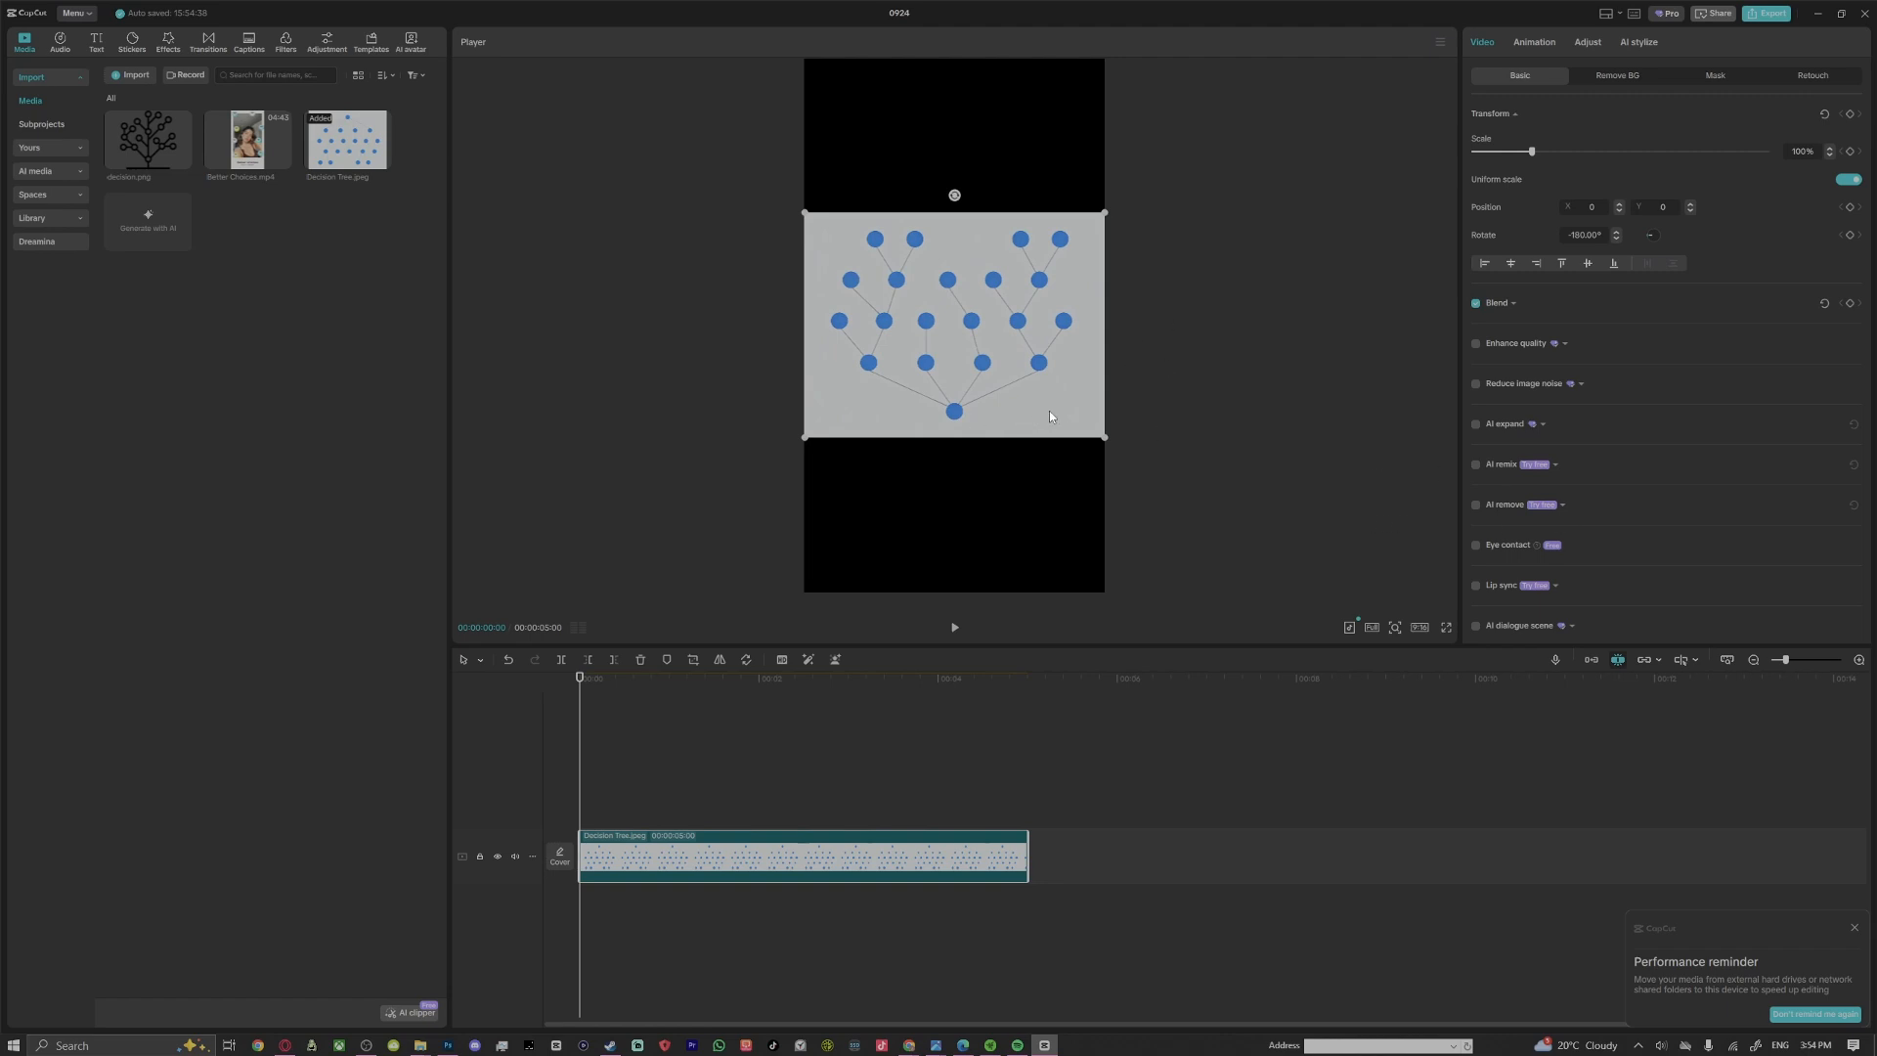
Remove the tree image's background with Auto removal and enlarge the image until the tree nearly fills the canvas width
{"action": "left_click", "coordinate": [1615, 77]}
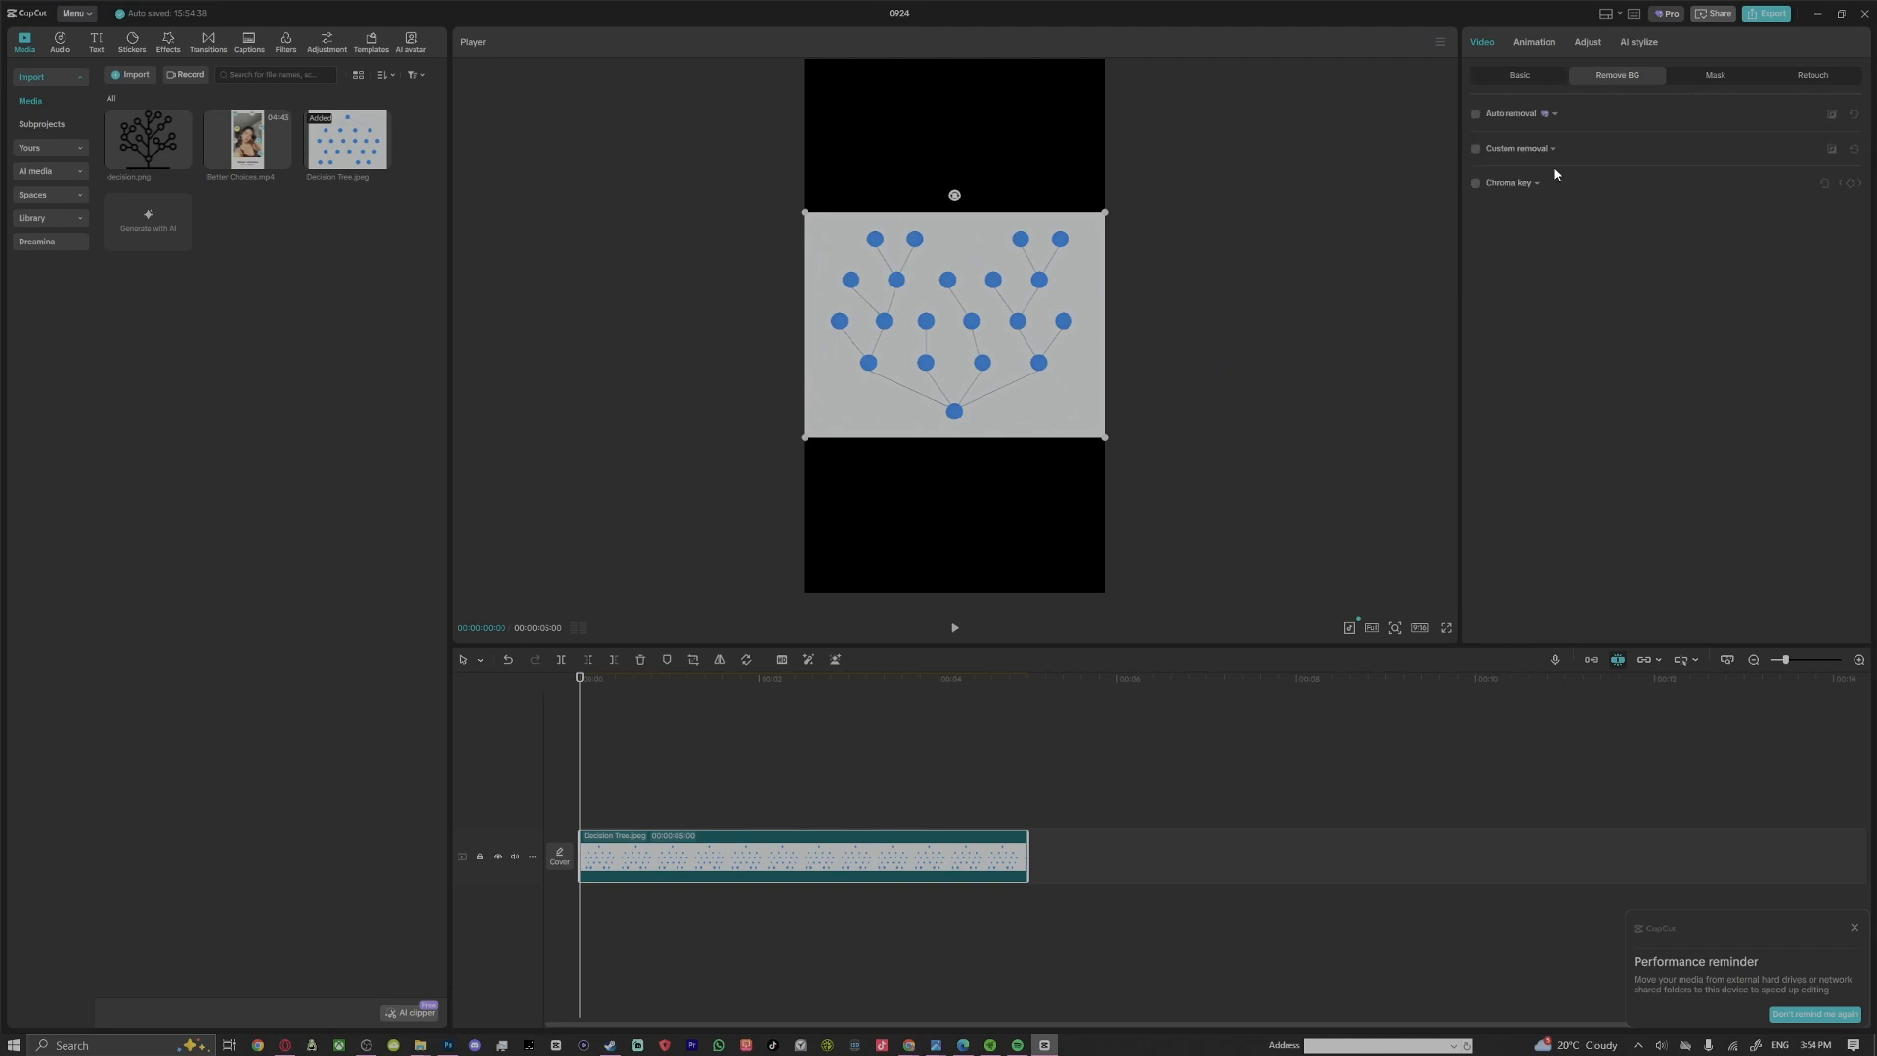
{"action": "left_click", "coordinate": [1475, 114]}
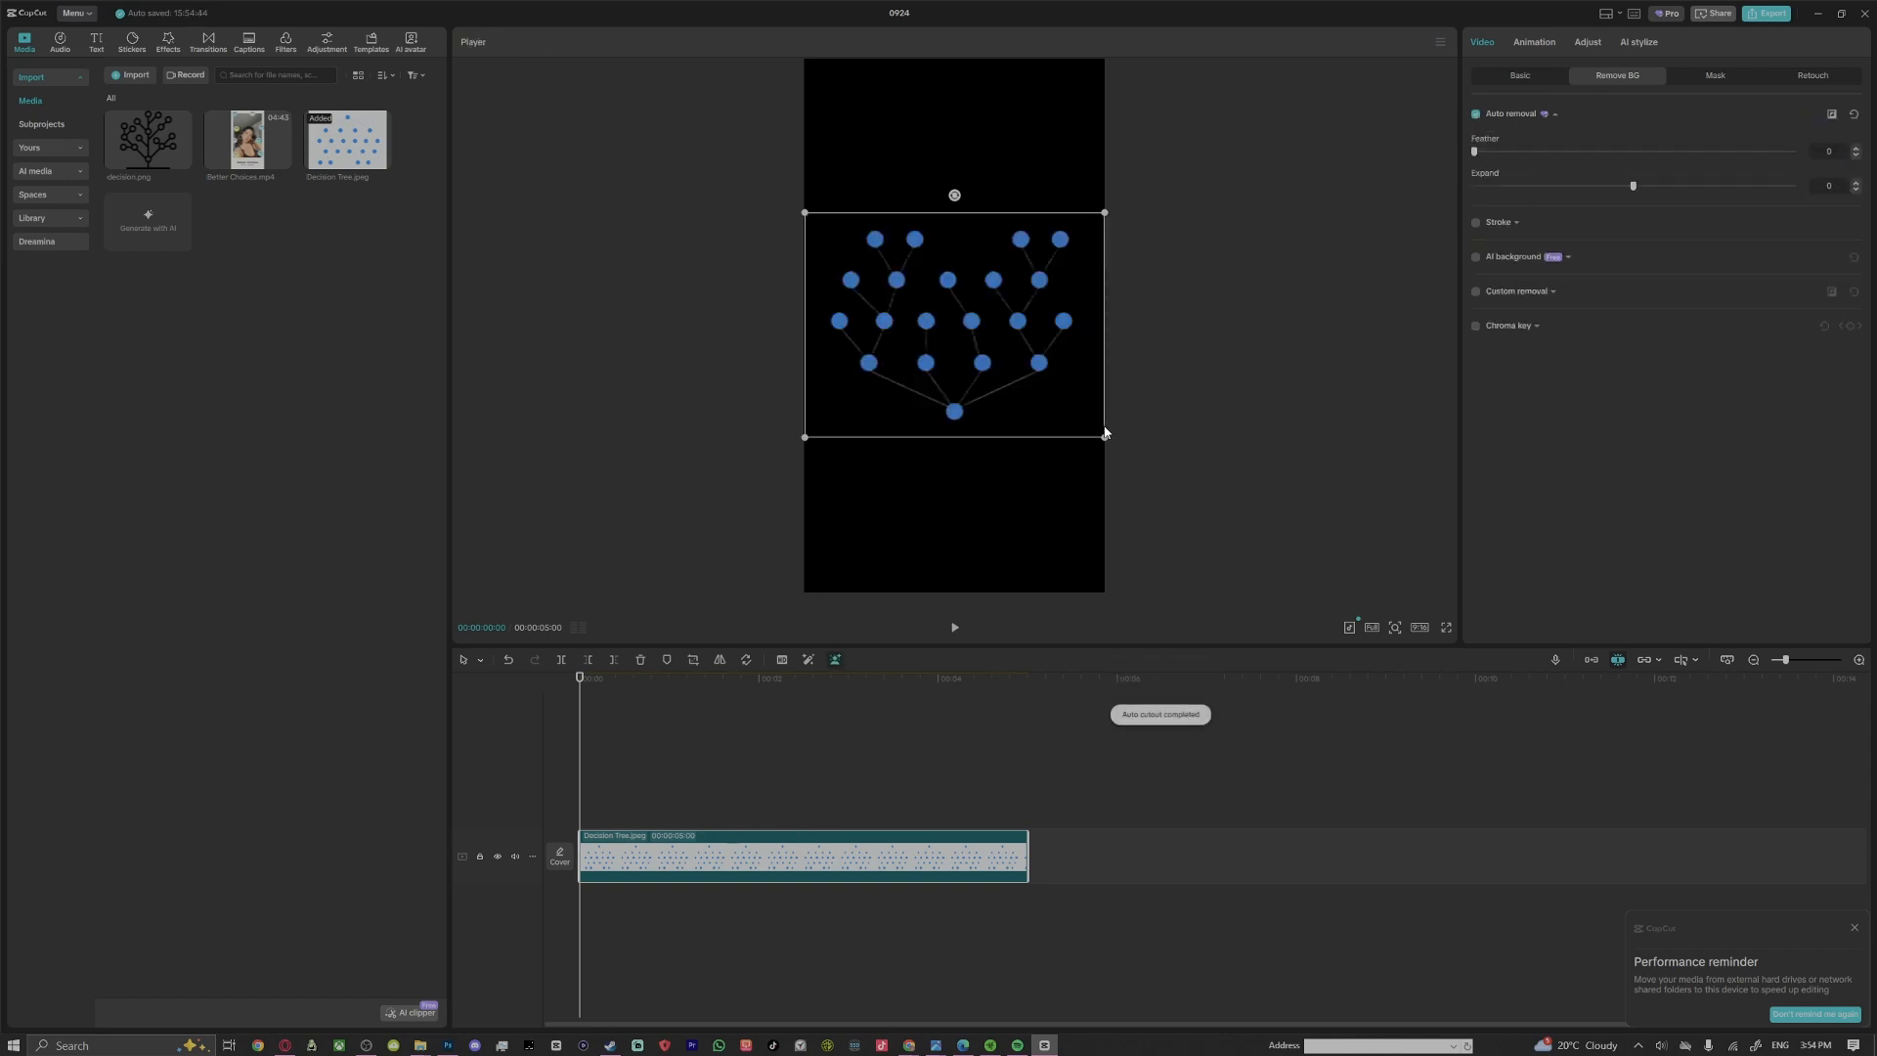
{"action": "mouse_move", "coordinate": [1104, 437]}
{"action": "left_mouse_down"}
{"action": "mouse_move", "coordinate": [1169, 486]}
{"action": "mouse_move", "coordinate": [1106, 456]}
{"action": "mouse_move", "coordinate": [1117, 468]}
{"action": "left_mouse_up"}
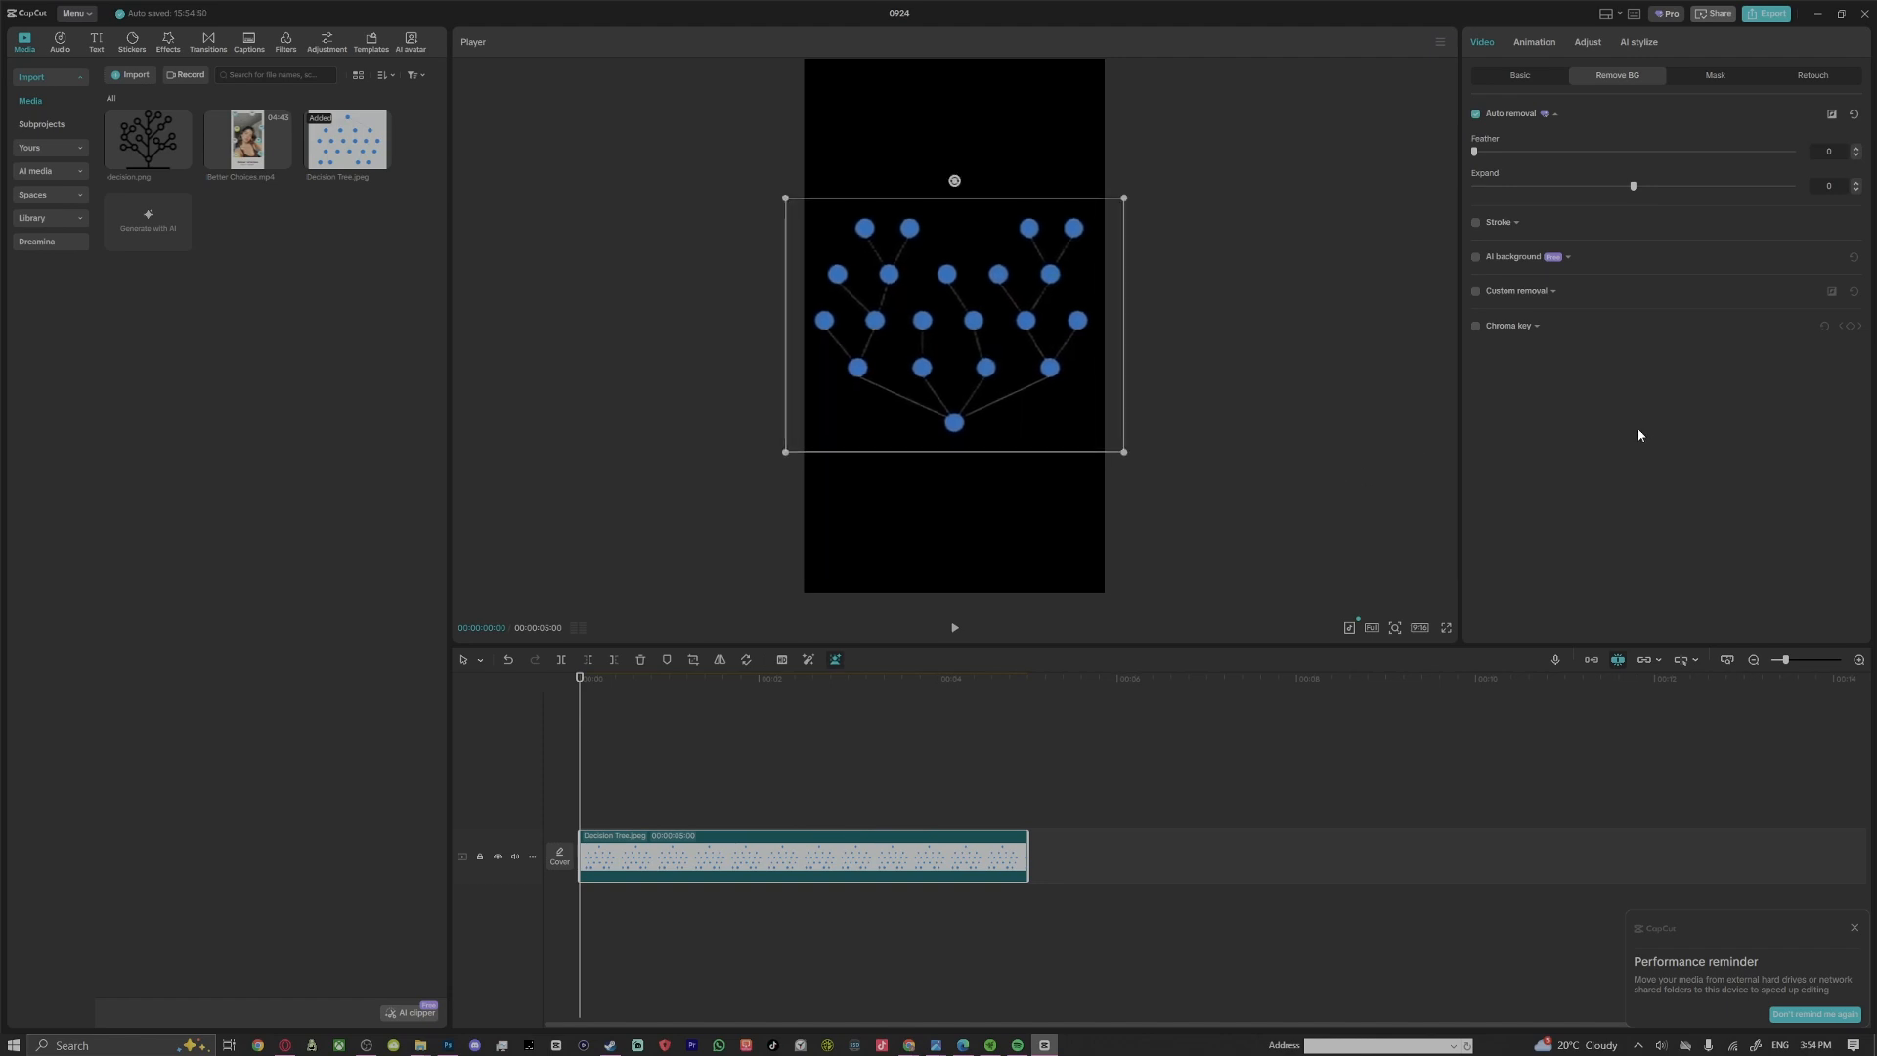
{"action": "left_click", "coordinate": [1330, 435]}
{"action": "left_click", "coordinate": [1019, 386]}
{"action": "mouse_move", "coordinate": [1122, 451]}
{"action": "left_mouse_down"}
{"action": "mouse_move", "coordinate": [1198, 499]}
{"action": "mouse_move", "coordinate": [1106, 452]}
{"action": "mouse_move", "coordinate": [1127, 454]}
{"action": "left_mouse_up"}
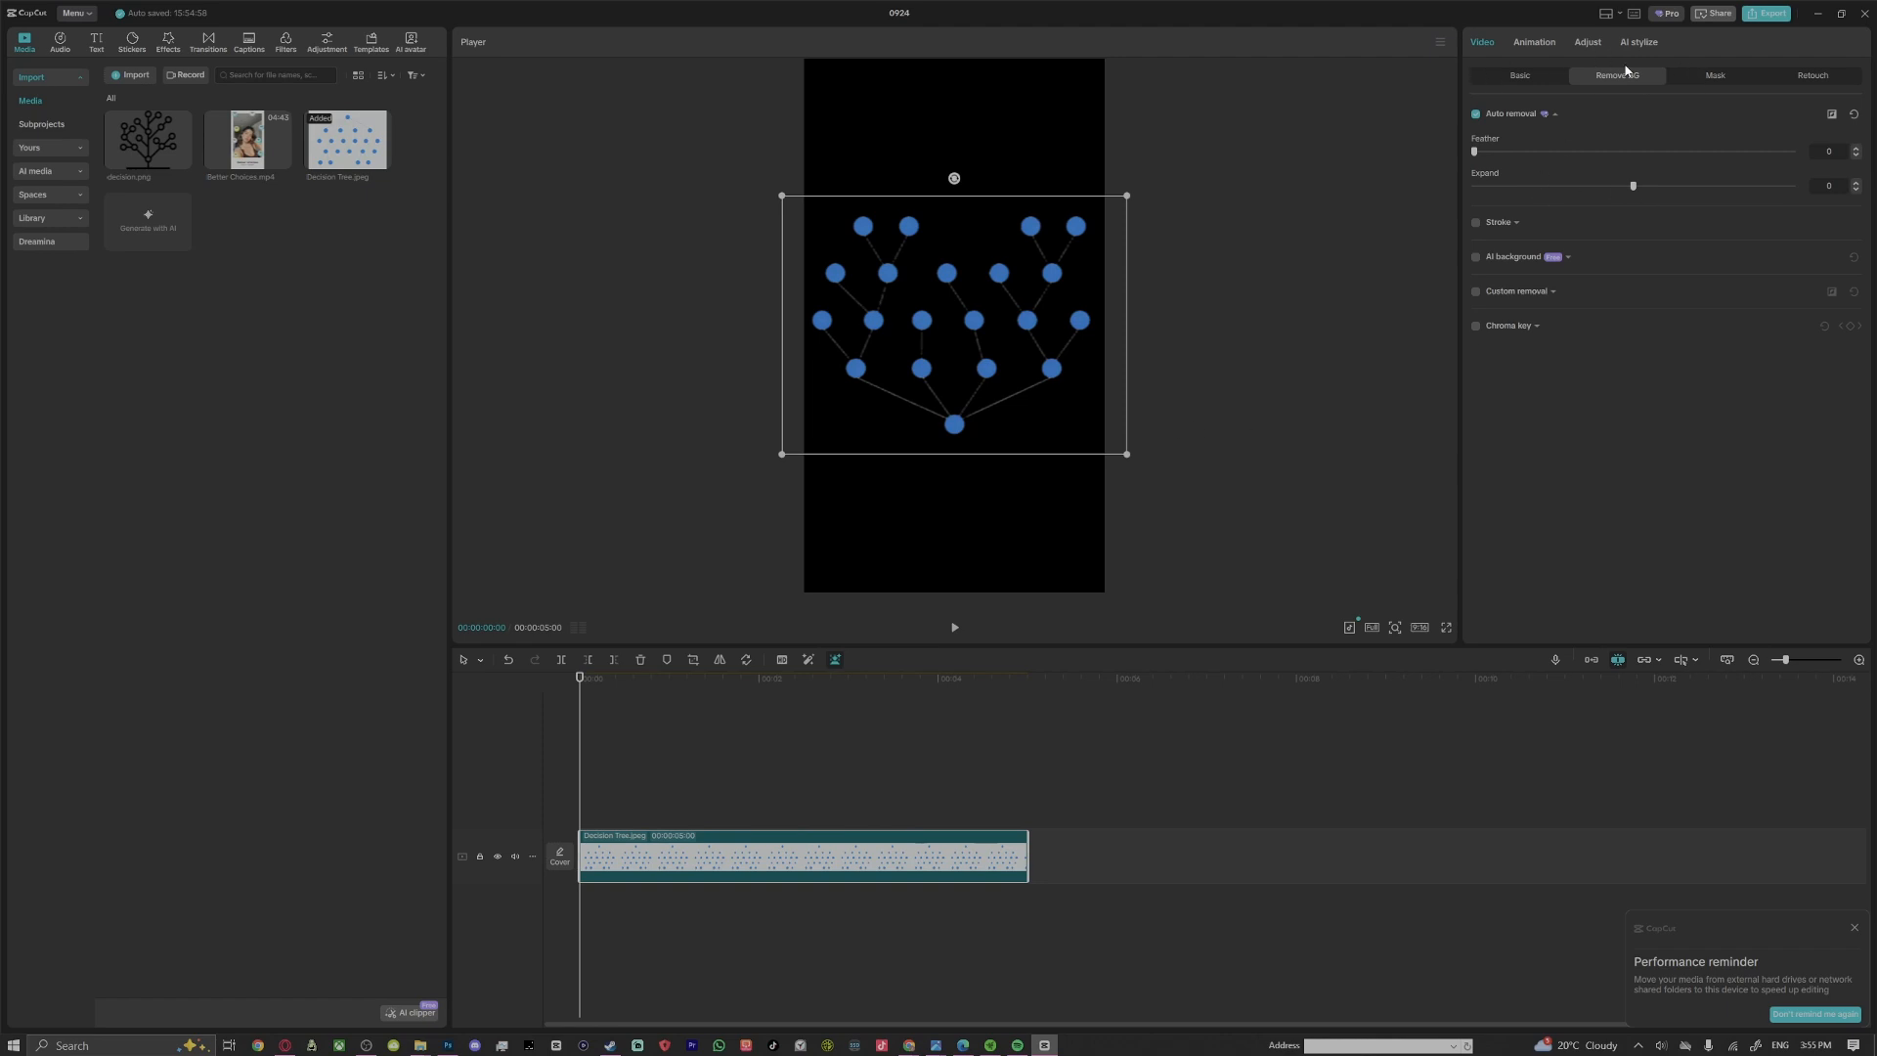
Apply a Split mask to the tree clip and lower its line below the root node, to about Y 793, hiding the tree
{"action": "left_click", "coordinate": [1723, 78]}
{"action": "left_click", "coordinate": [1500, 140]}
{"action": "left_click", "coordinate": [1667, 184]}
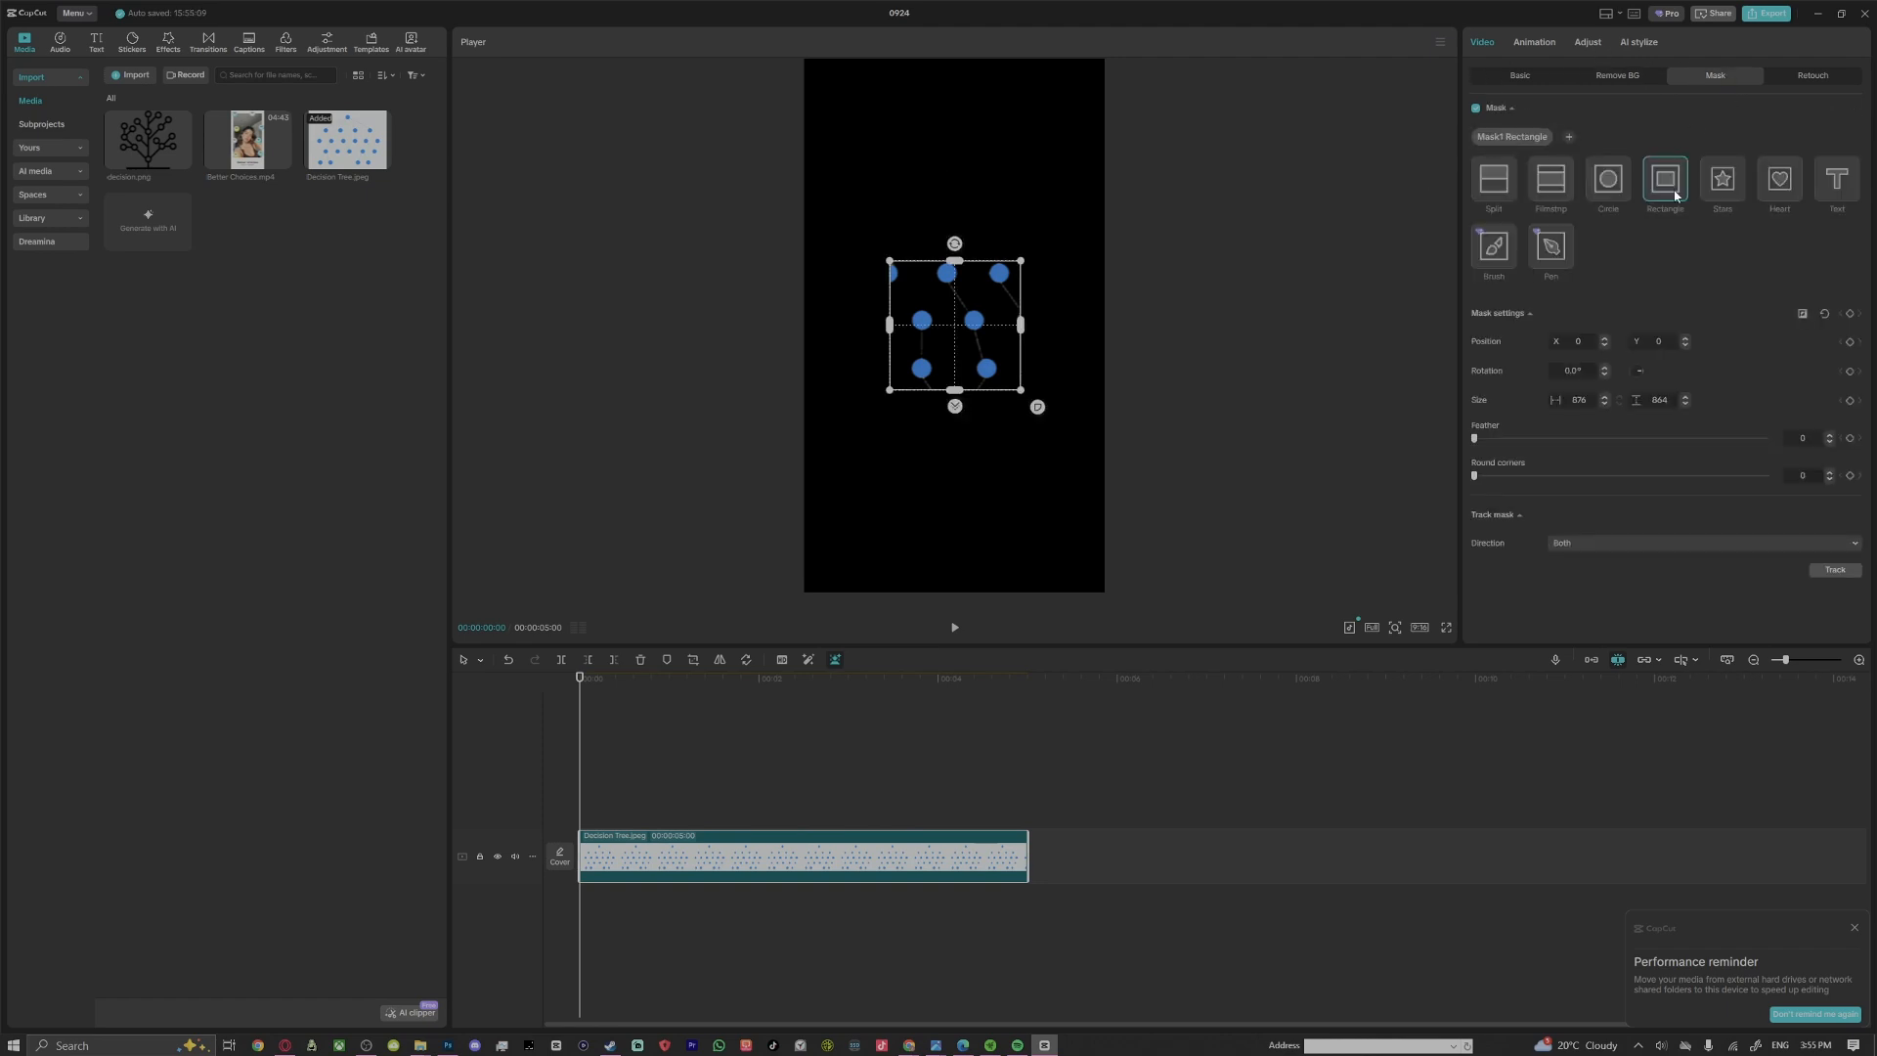
{"action": "left_click", "coordinate": [1495, 181]}
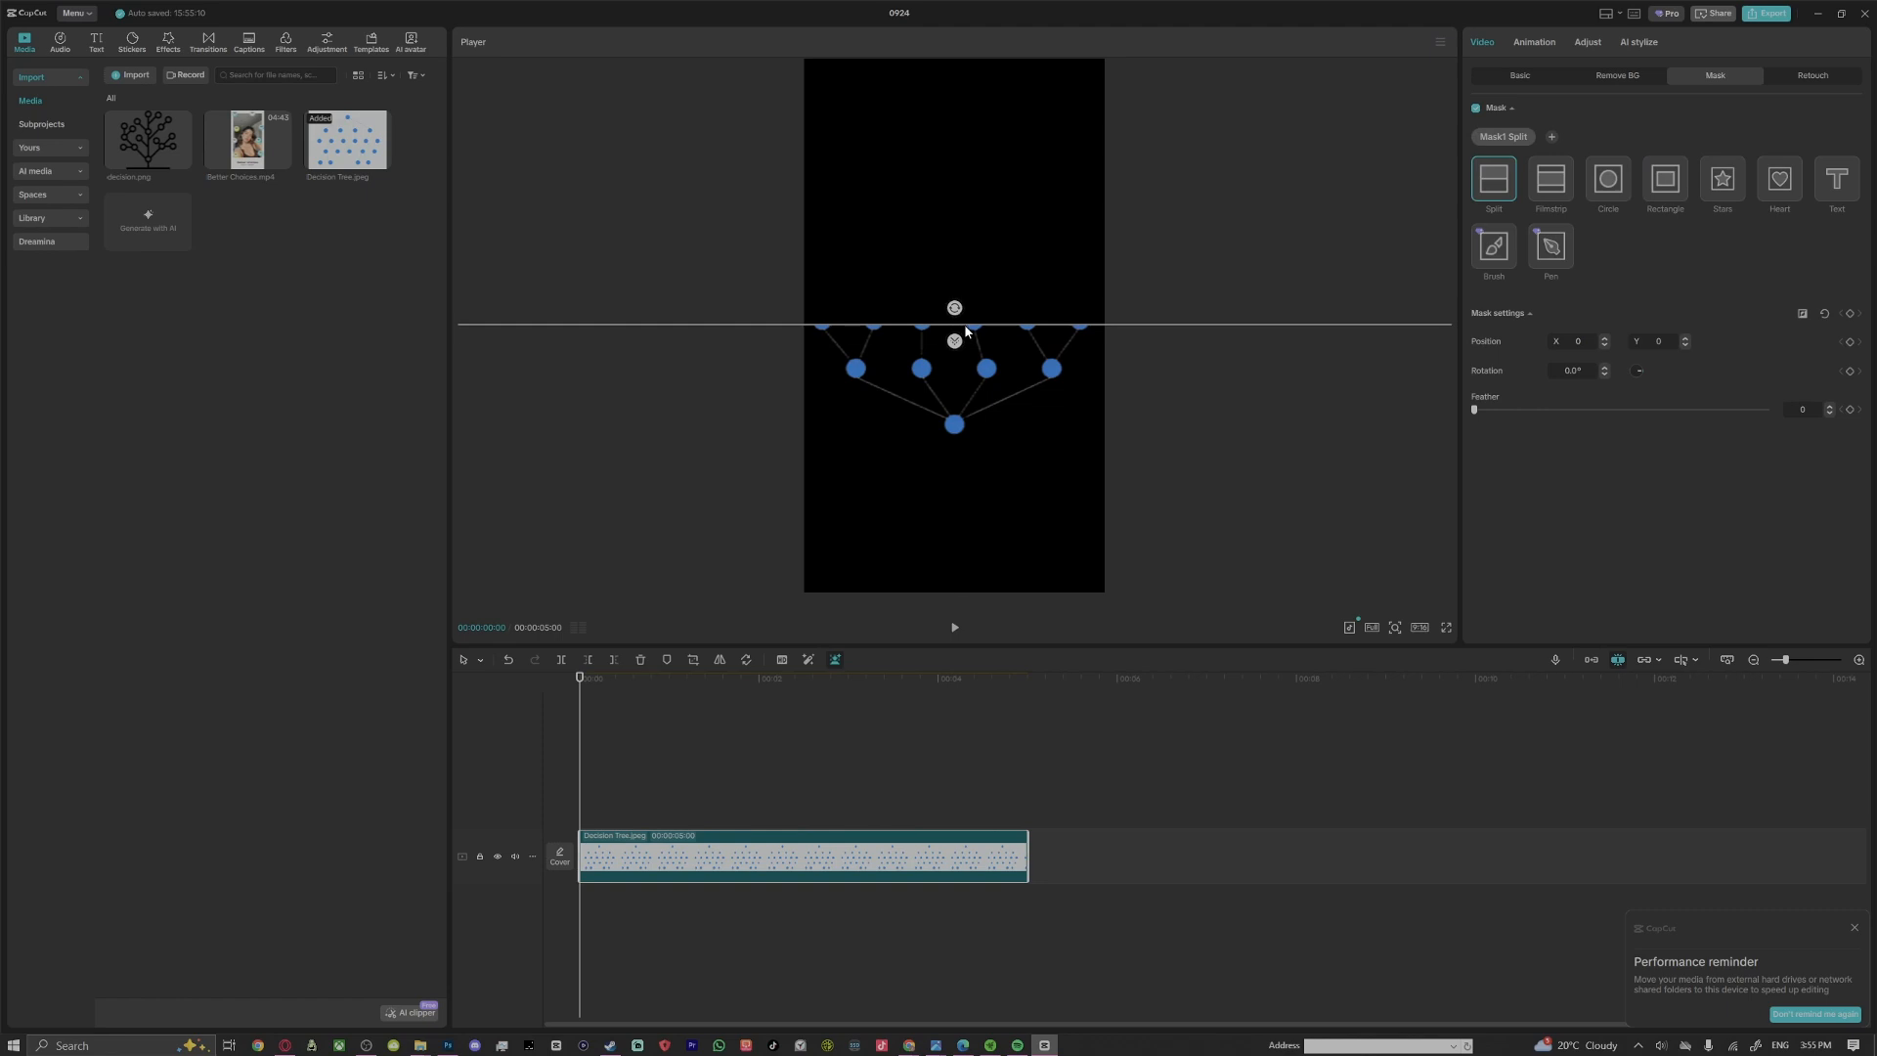
{"action": "left_click_drag", "start_coordinate": [965, 332], "coordinate": [963, 451]}
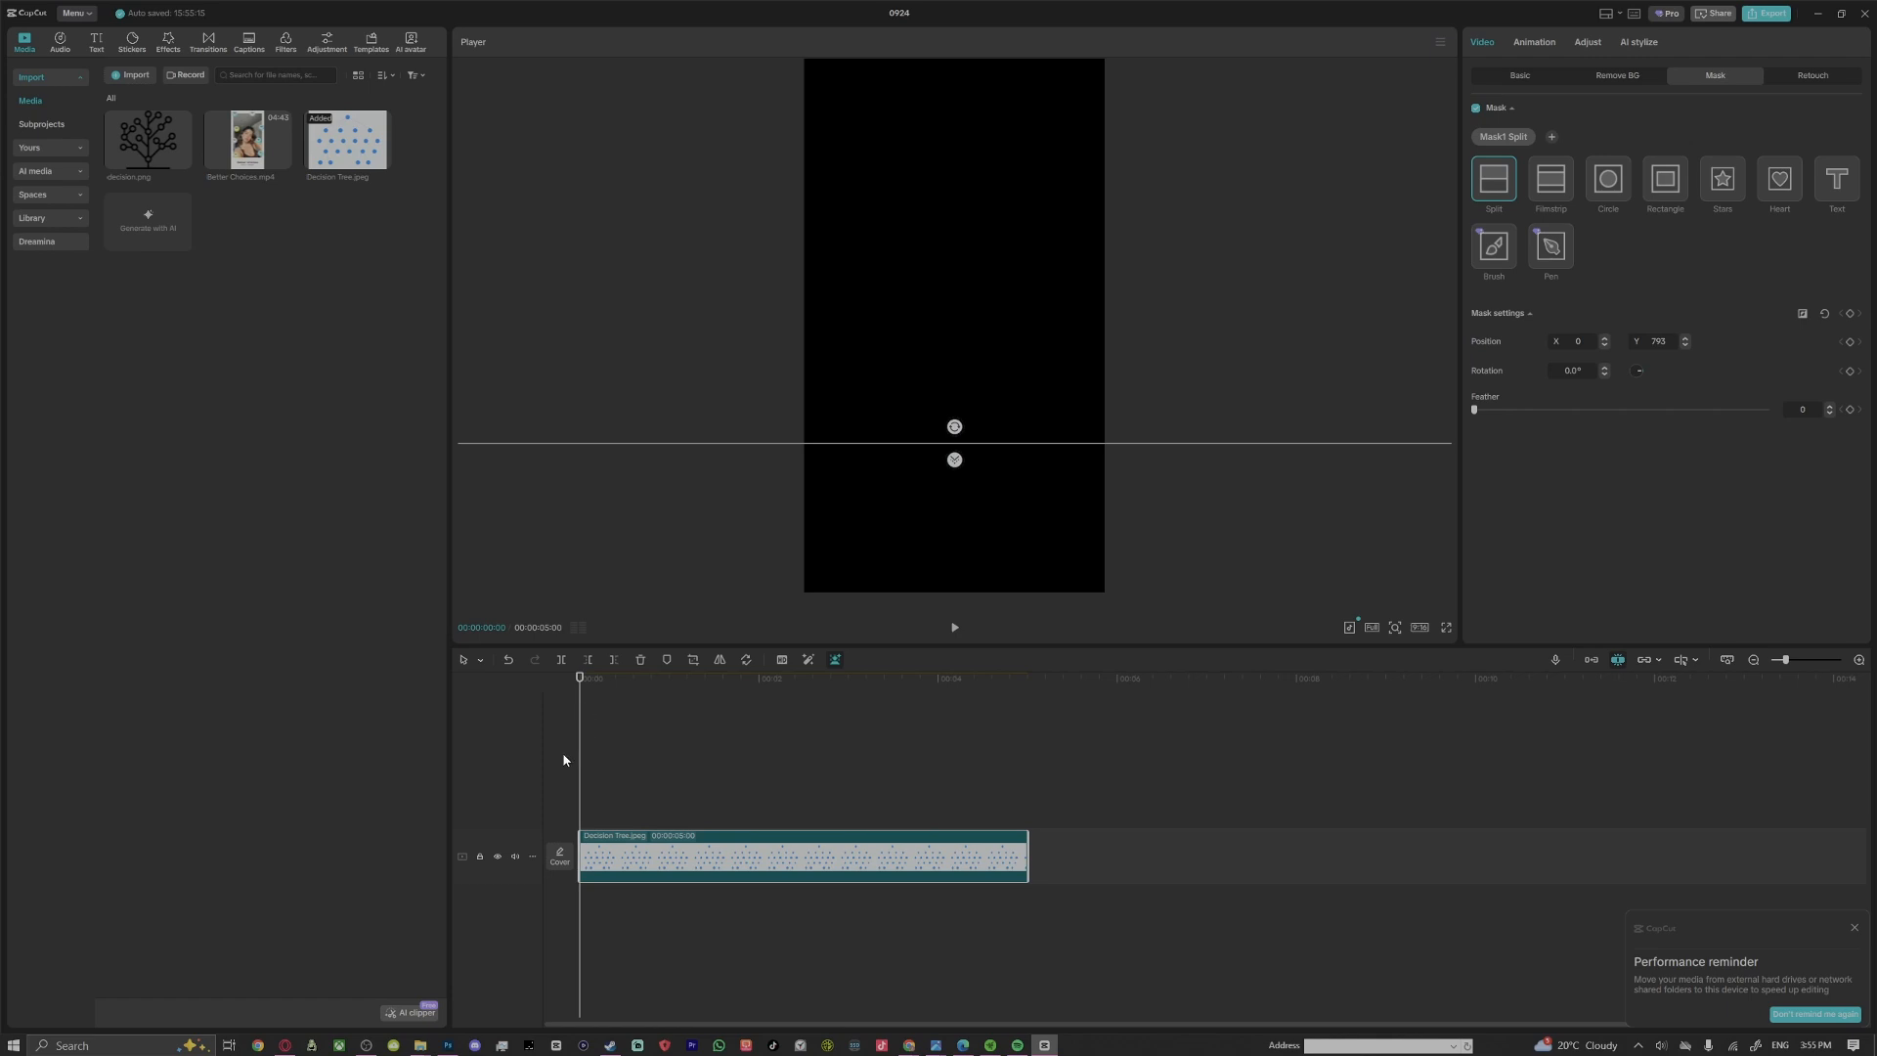
Keyframe the mask position at the clip's start and raise the line to about Y 470 at frame 6, revealing the root node
{"action": "left_click", "coordinate": [1850, 342]}
{"action": "left_click_drag", "start_coordinate": [579, 741], "coordinate": [593, 746]}
{"action": "left_click_drag", "start_coordinate": [592, 747], "coordinate": [599, 747]}
{"action": "left_click_drag", "start_coordinate": [971, 450], "coordinate": [954, 401]}
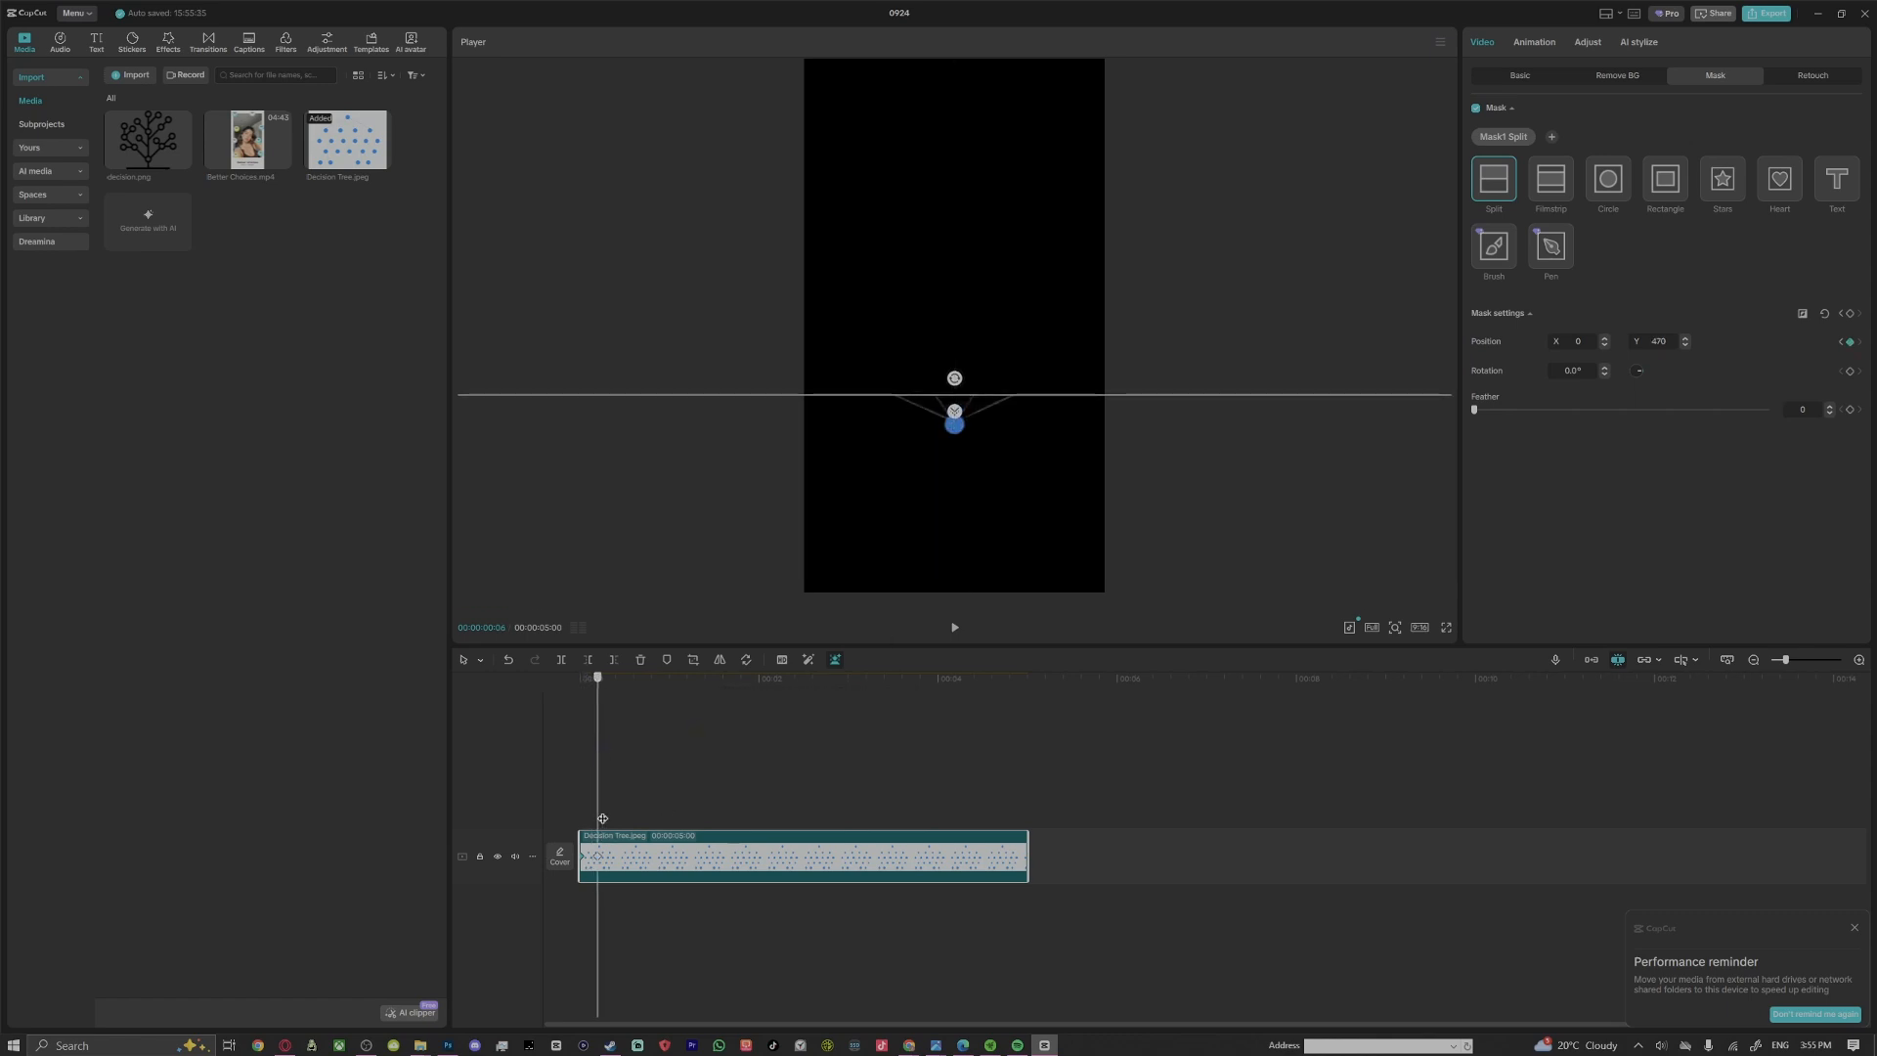
Keyframe the mask line above the four-node row at frame 14, about Y 215, and above the next row further along, about Y -93
{"action": "left_click_drag", "start_coordinate": [602, 818], "coordinate": [621, 822]}
{"action": "left_click_drag", "start_coordinate": [1001, 394], "coordinate": [1001, 357]}
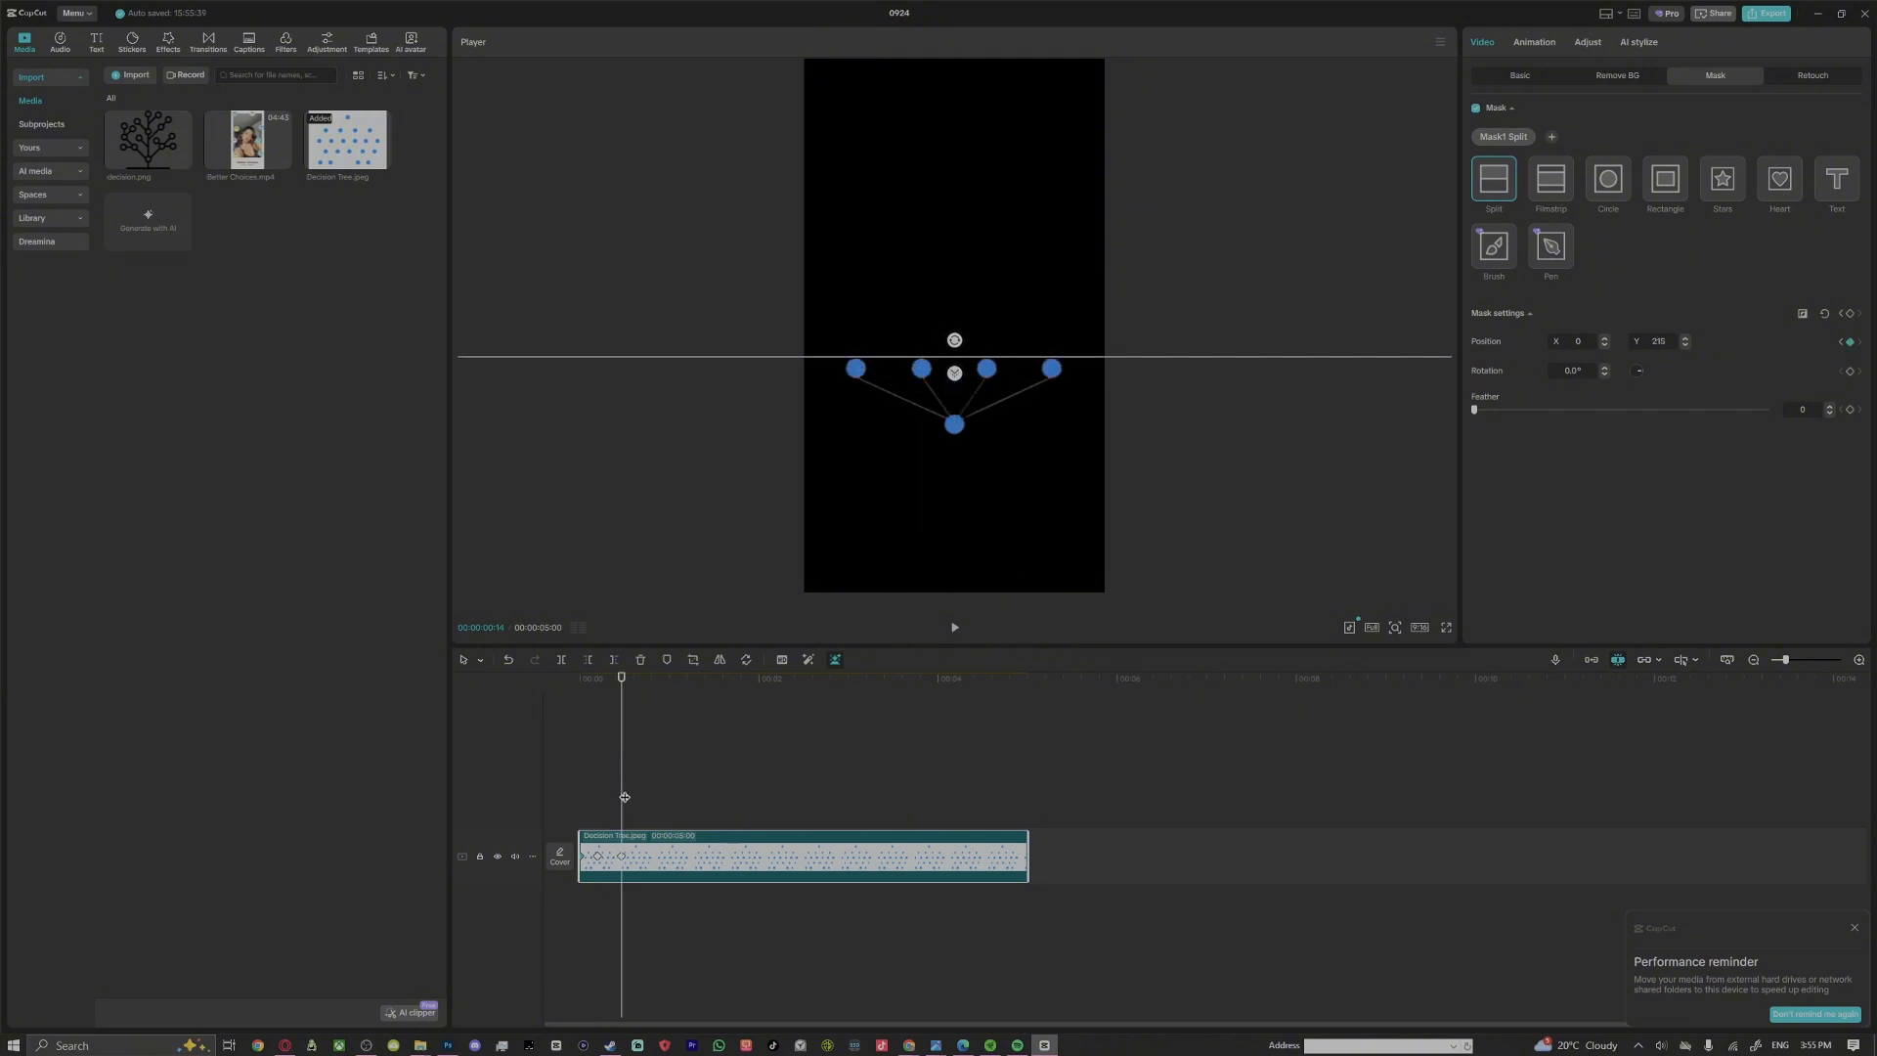
{"action": "left_click_drag", "start_coordinate": [625, 796], "coordinate": [662, 805]}
{"action": "left_click_drag", "start_coordinate": [995, 369], "coordinate": [1001, 314]}
Raise the mask line above the next row at 00:00:01:07, to about Y -641 at 00:00:01:17 and Y -864 at 00:00:01:26
{"action": "left_click_drag", "start_coordinate": [666, 770], "coordinate": [690, 777]}
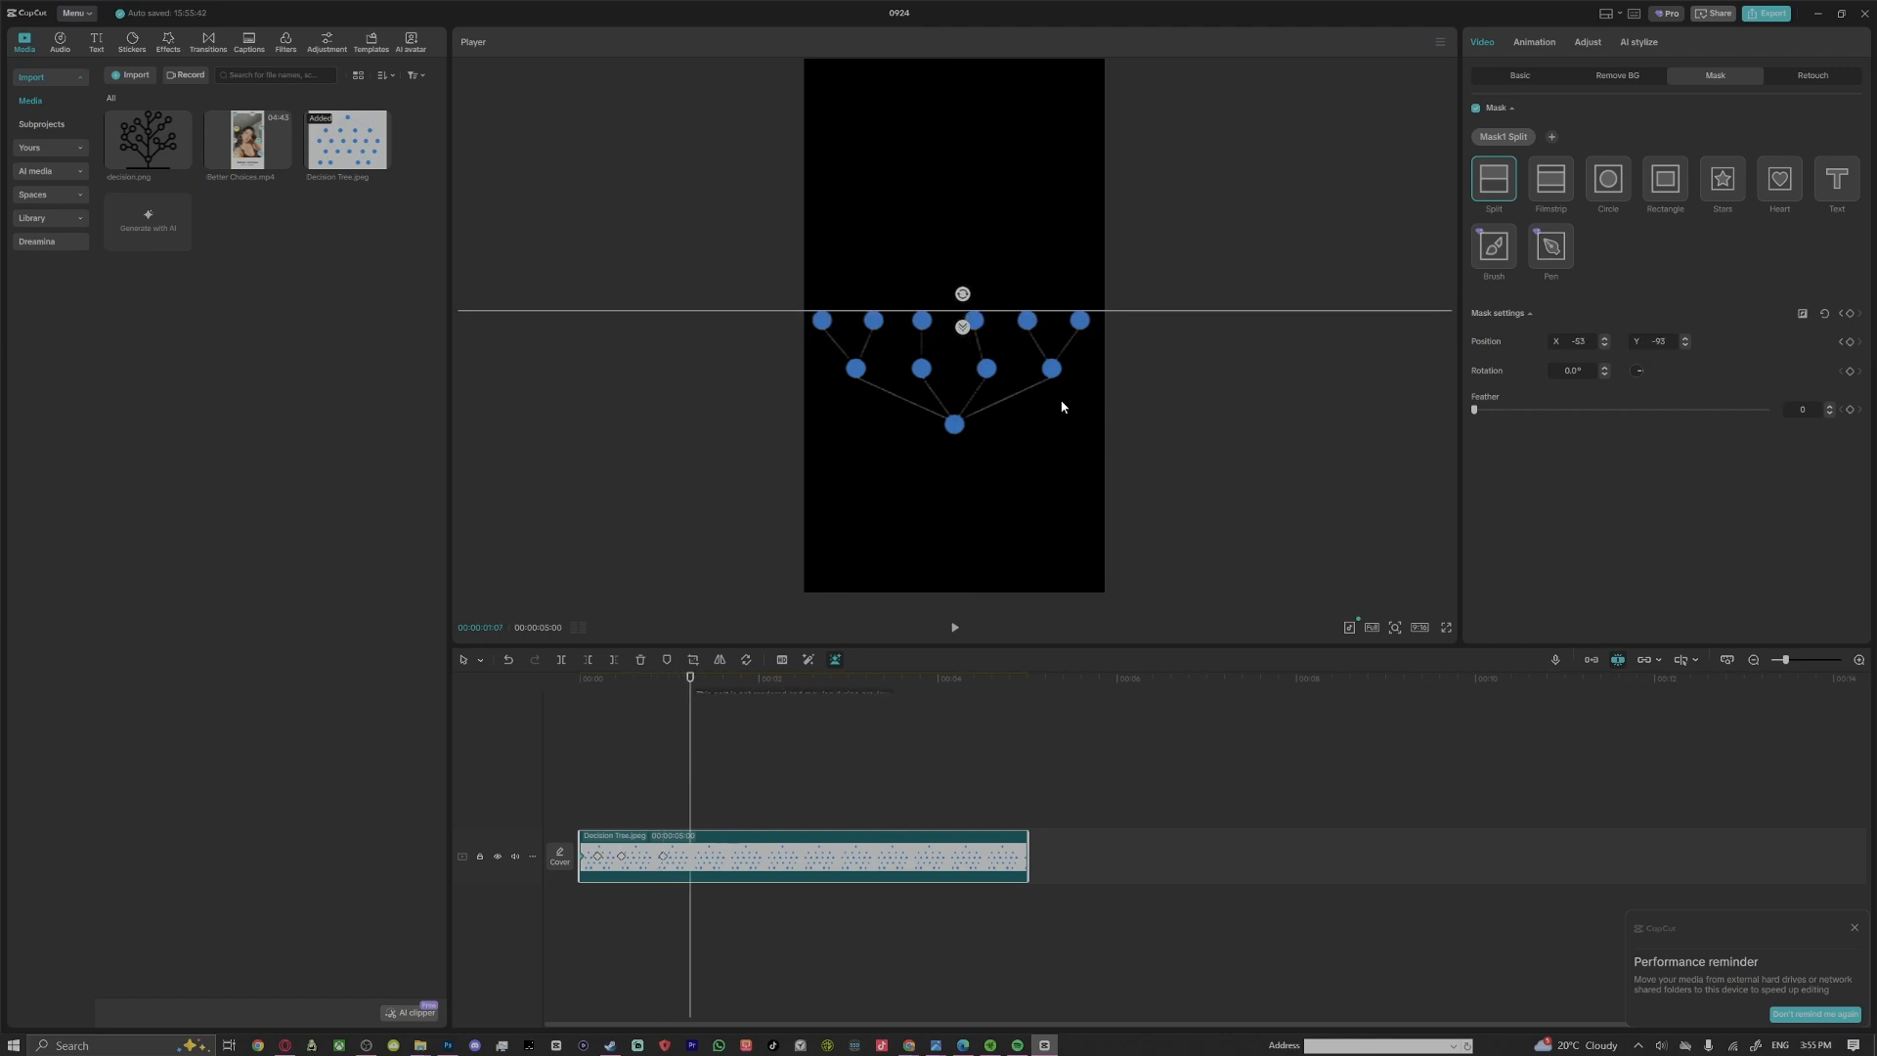
{"action": "left_click_drag", "start_coordinate": [1001, 315], "coordinate": [1005, 266]}
{"action": "left_click_drag", "start_coordinate": [692, 790], "coordinate": [720, 791]}
{"action": "left_click_drag", "start_coordinate": [1035, 266], "coordinate": [1039, 229]}
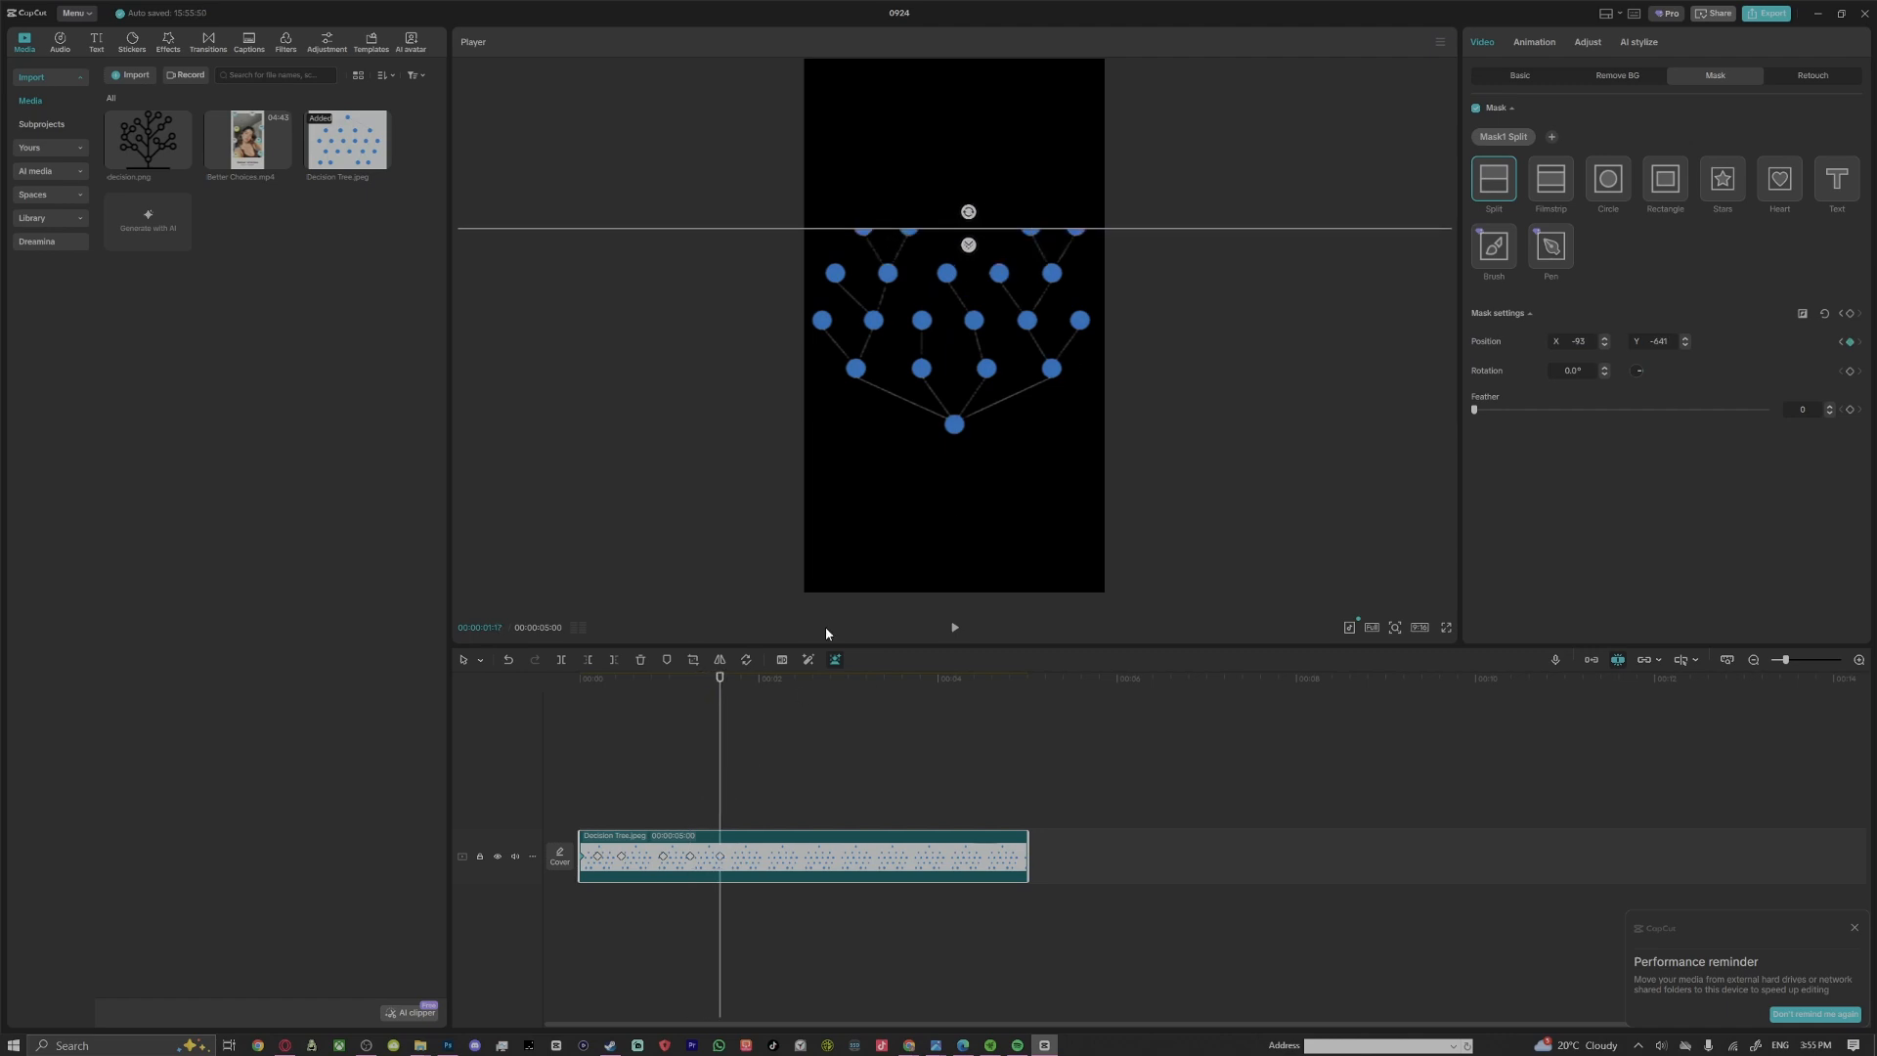
{"action": "left_click", "coordinate": [747, 772]}
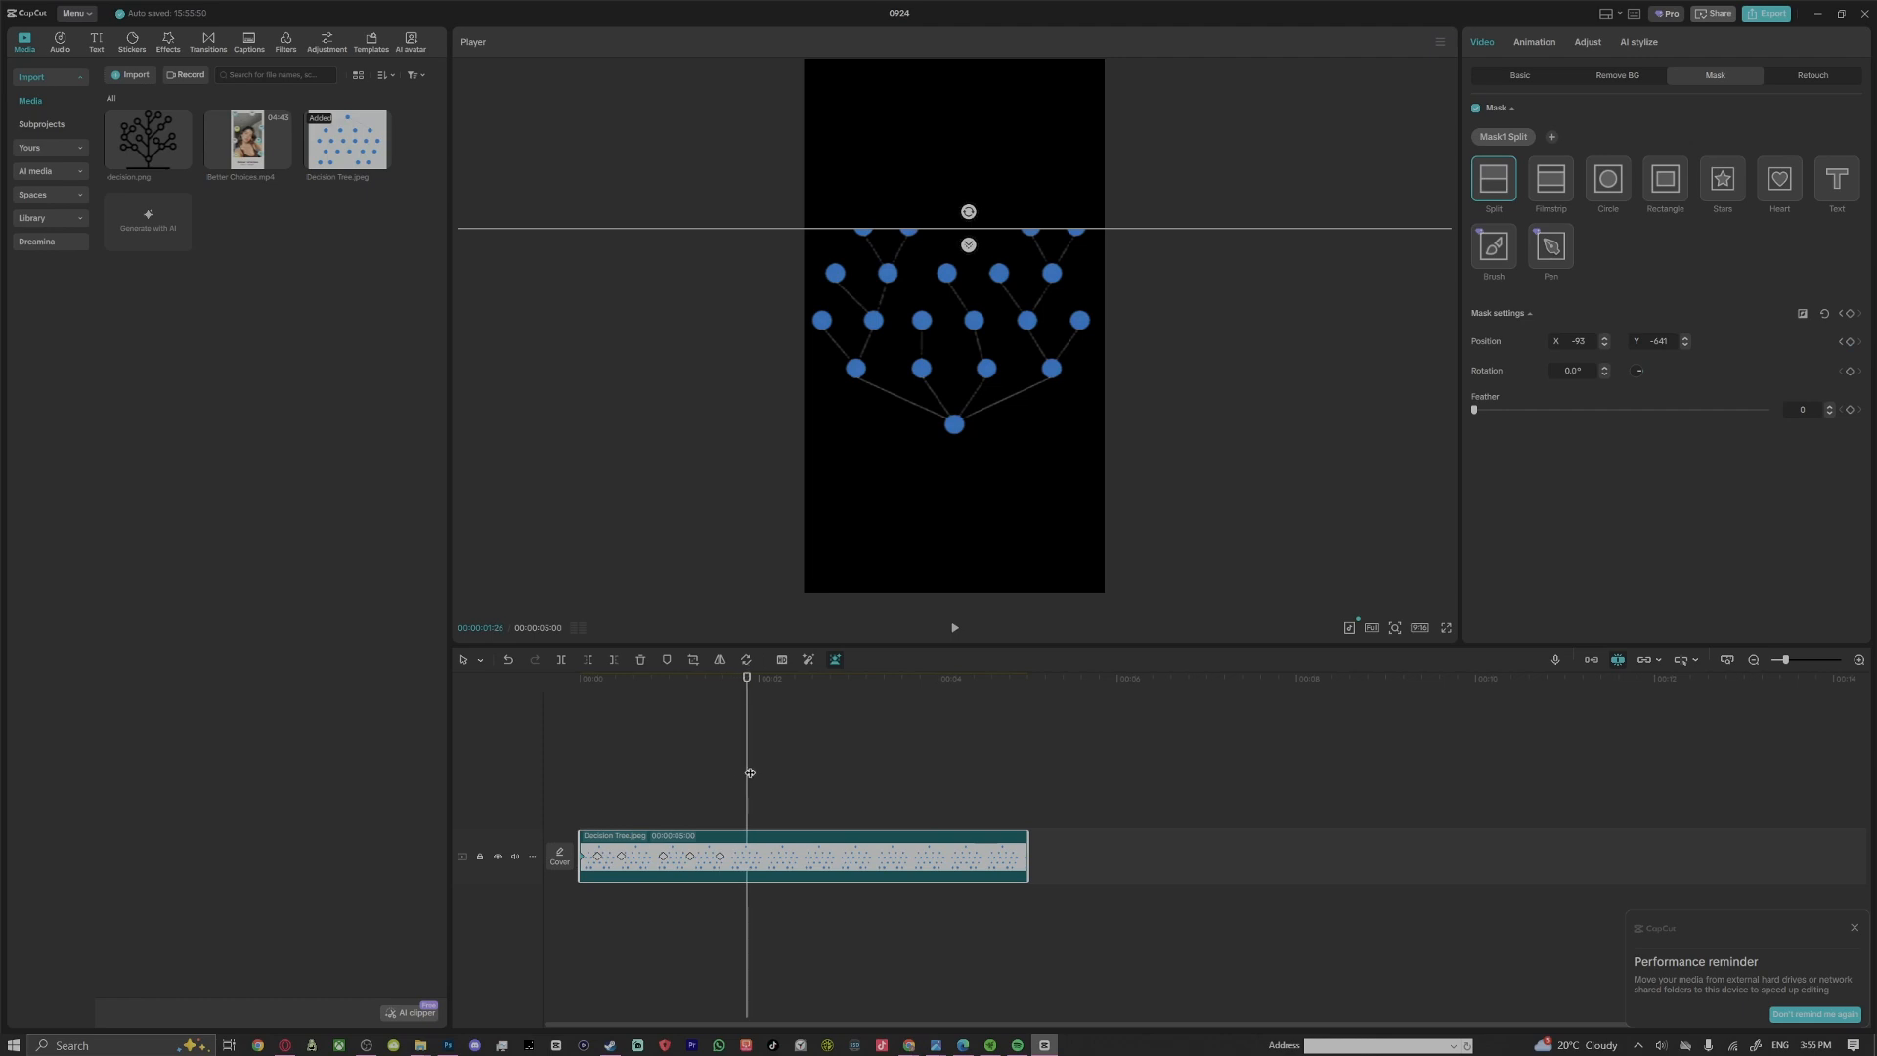
{"action": "left_click_drag", "start_coordinate": [1026, 233], "coordinate": [1020, 193]}
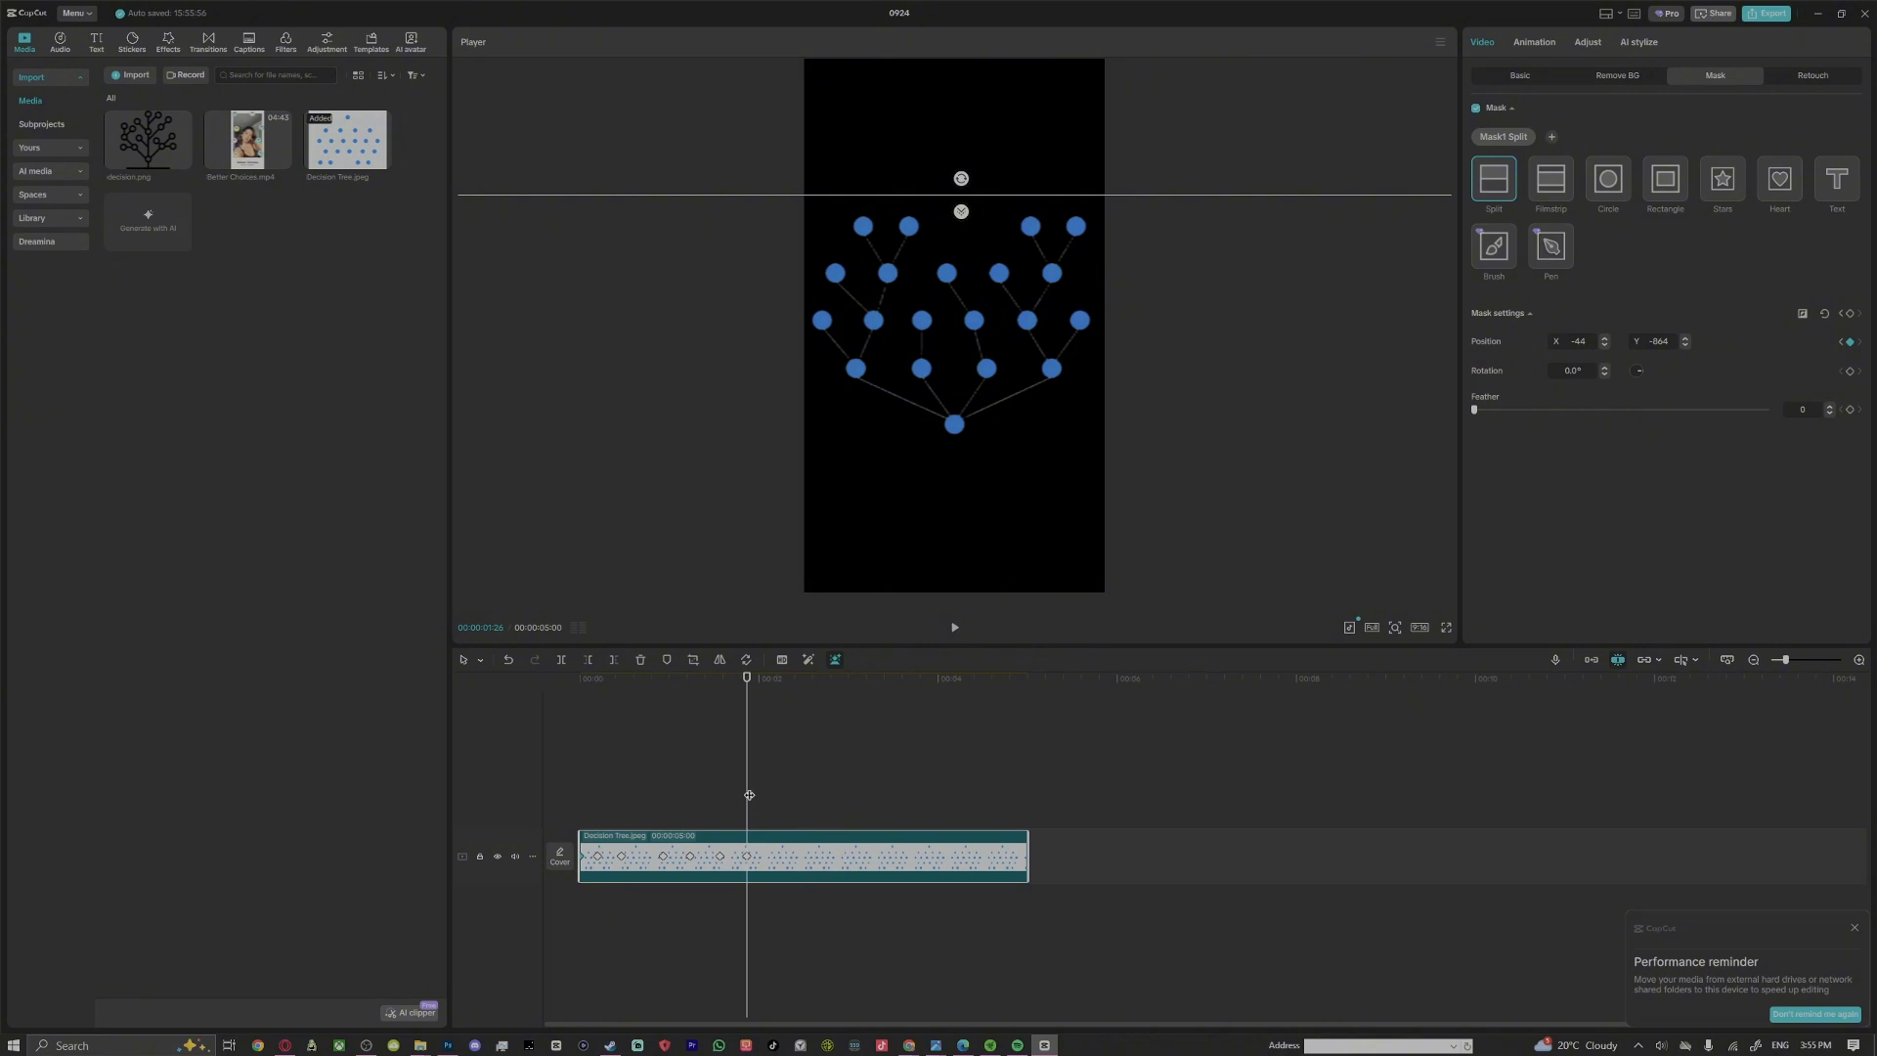
Return the playhead to the clip's start and play back the tree's reveal animation
{"action": "mouse_move", "coordinate": [749, 795]}
{"action": "left_mouse_down"}
{"action": "mouse_move", "coordinate": [788, 805]}
{"action": "mouse_move", "coordinate": [771, 816]}
{"action": "left_mouse_up"}
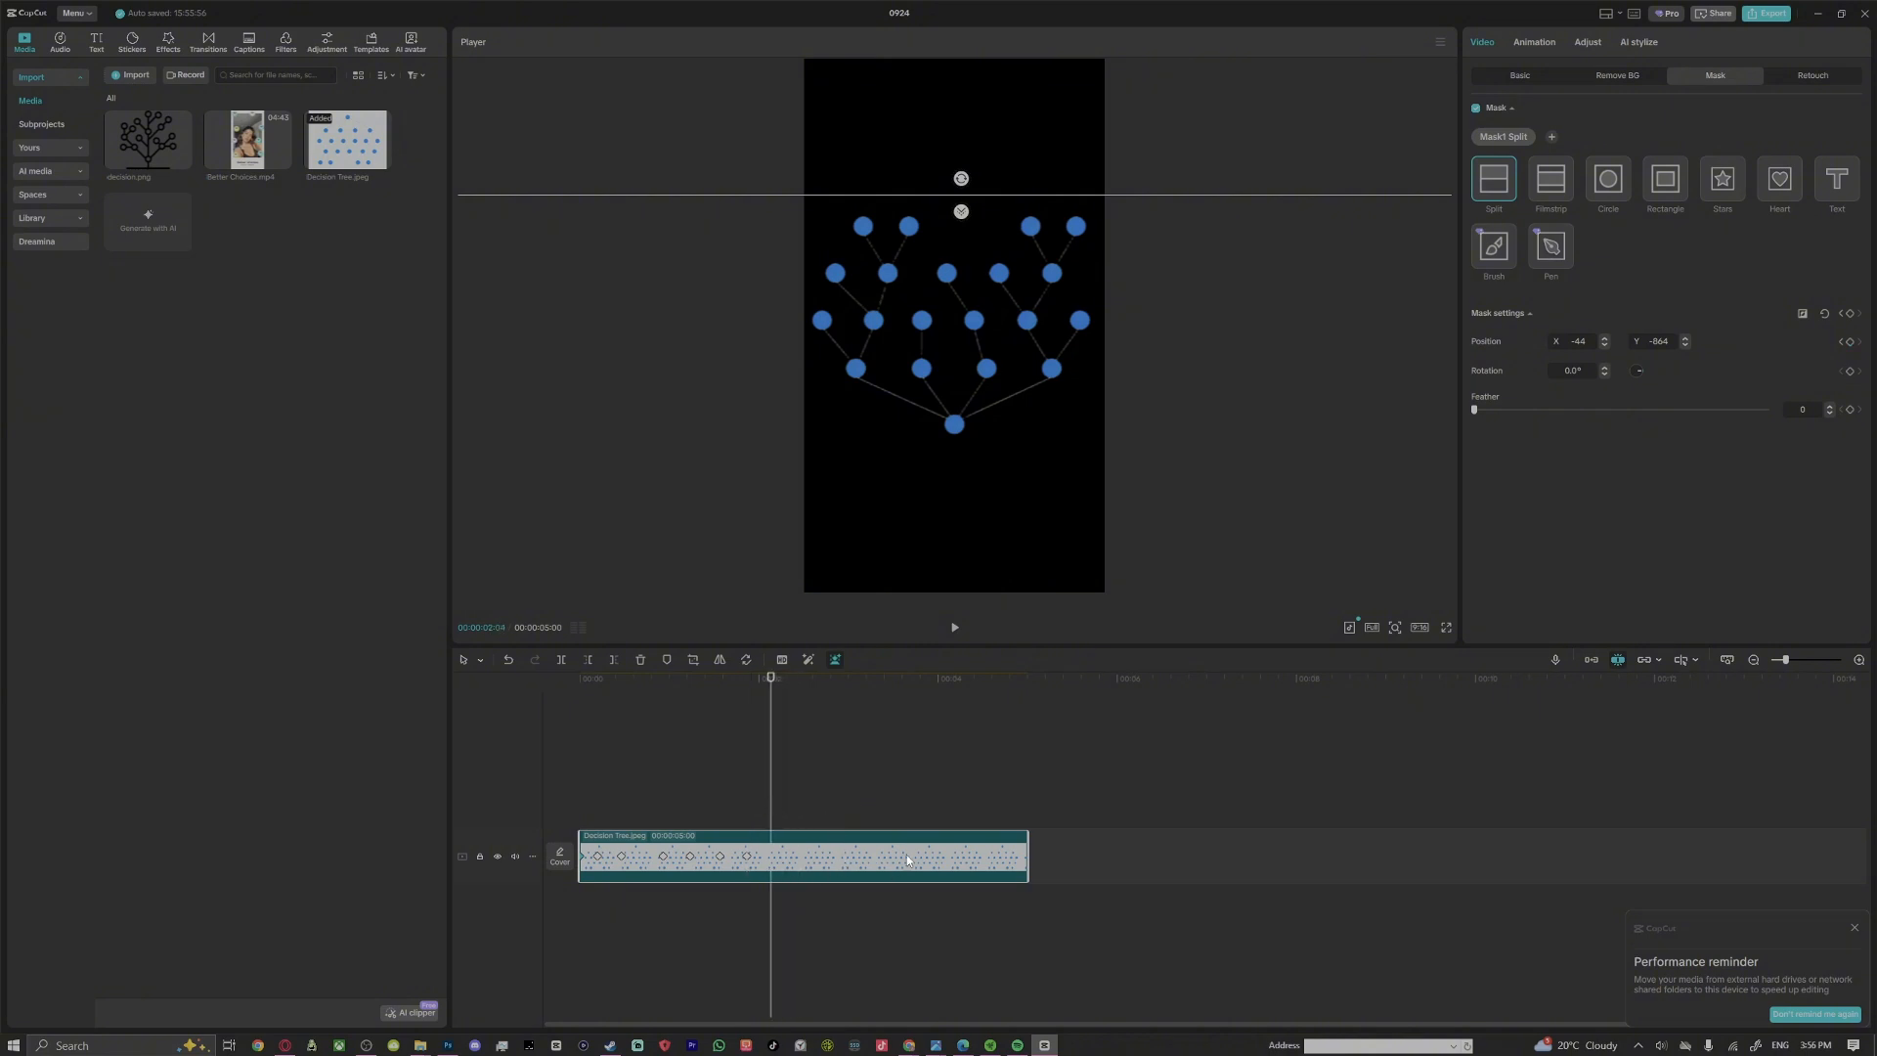
{"action": "left_click_drag", "start_coordinate": [774, 801], "coordinate": [577, 823]}
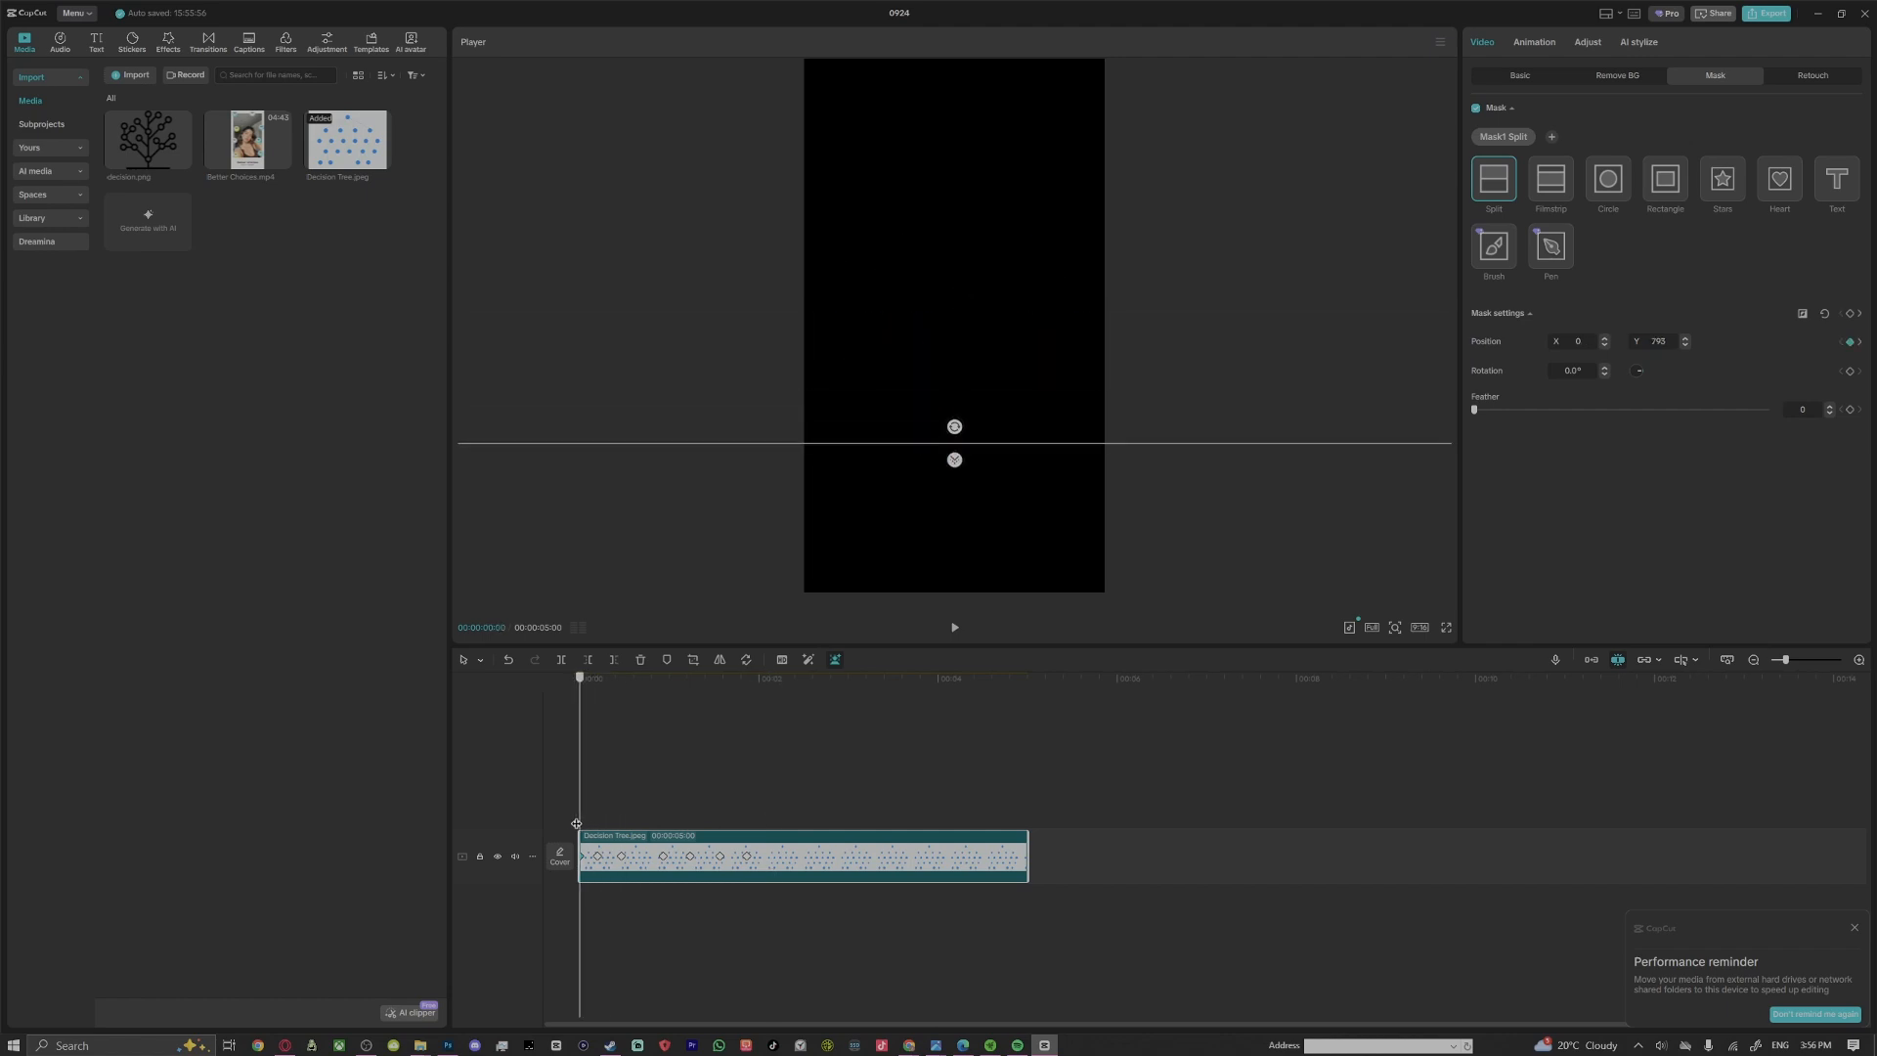
{"action": "left_click", "coordinate": [954, 626]}
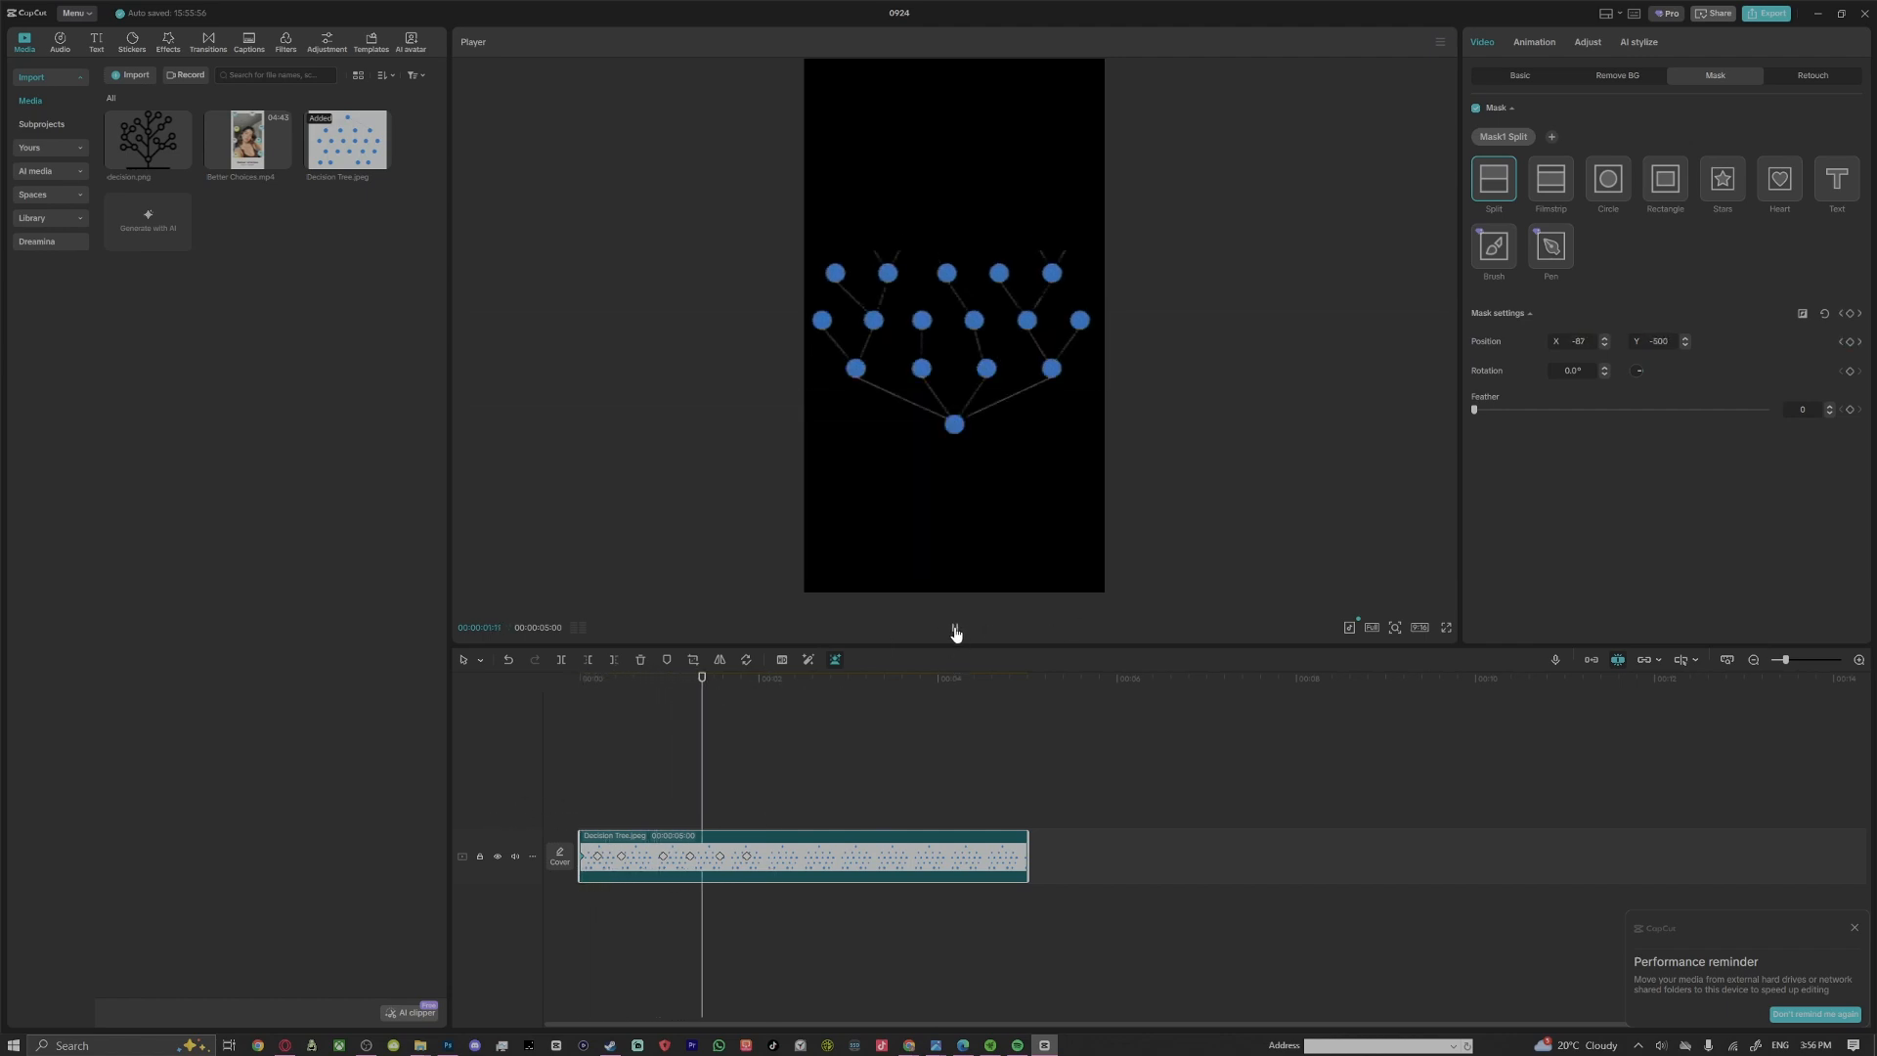
{"action": "left_click", "coordinate": [954, 629]}
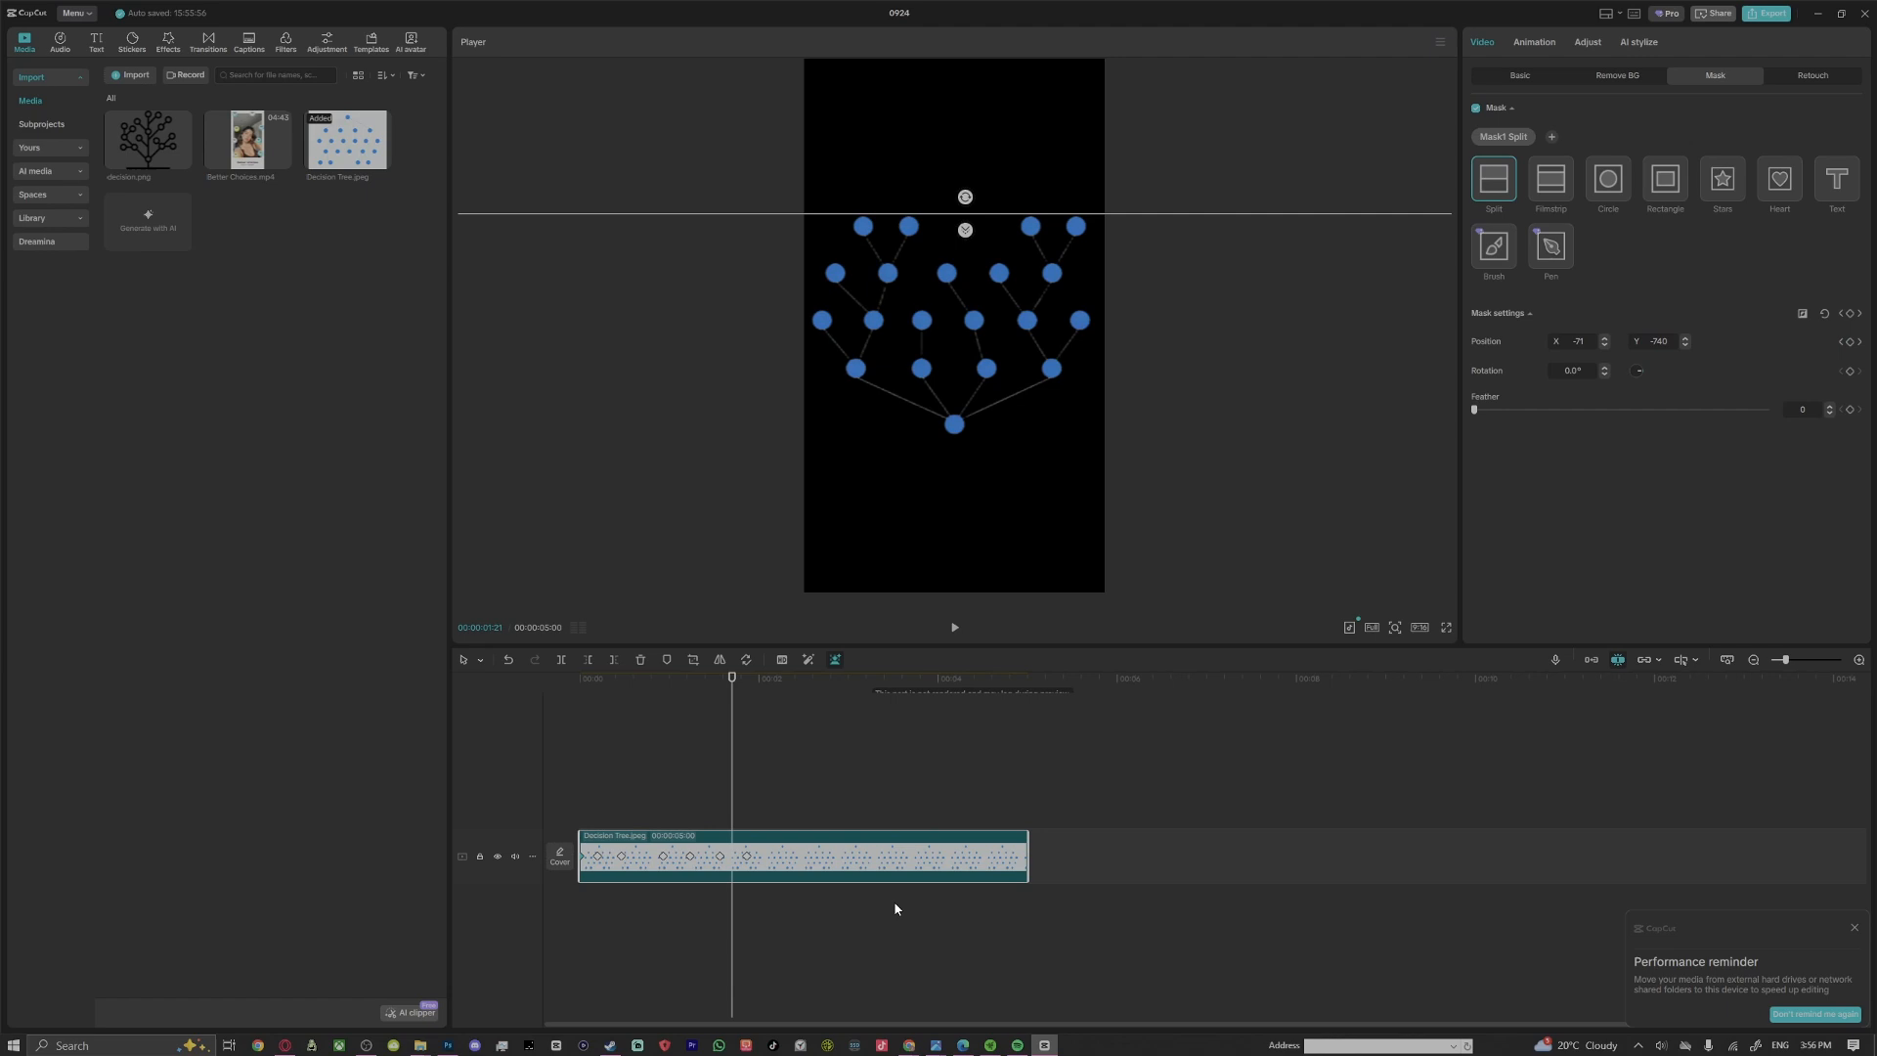
Spread the mask keyframes across the whole clip, placing the second at 00:00:00:20, the third at 00:00:01:07 and the last at the clip's end
{"action": "left_click", "coordinate": [597, 855]}
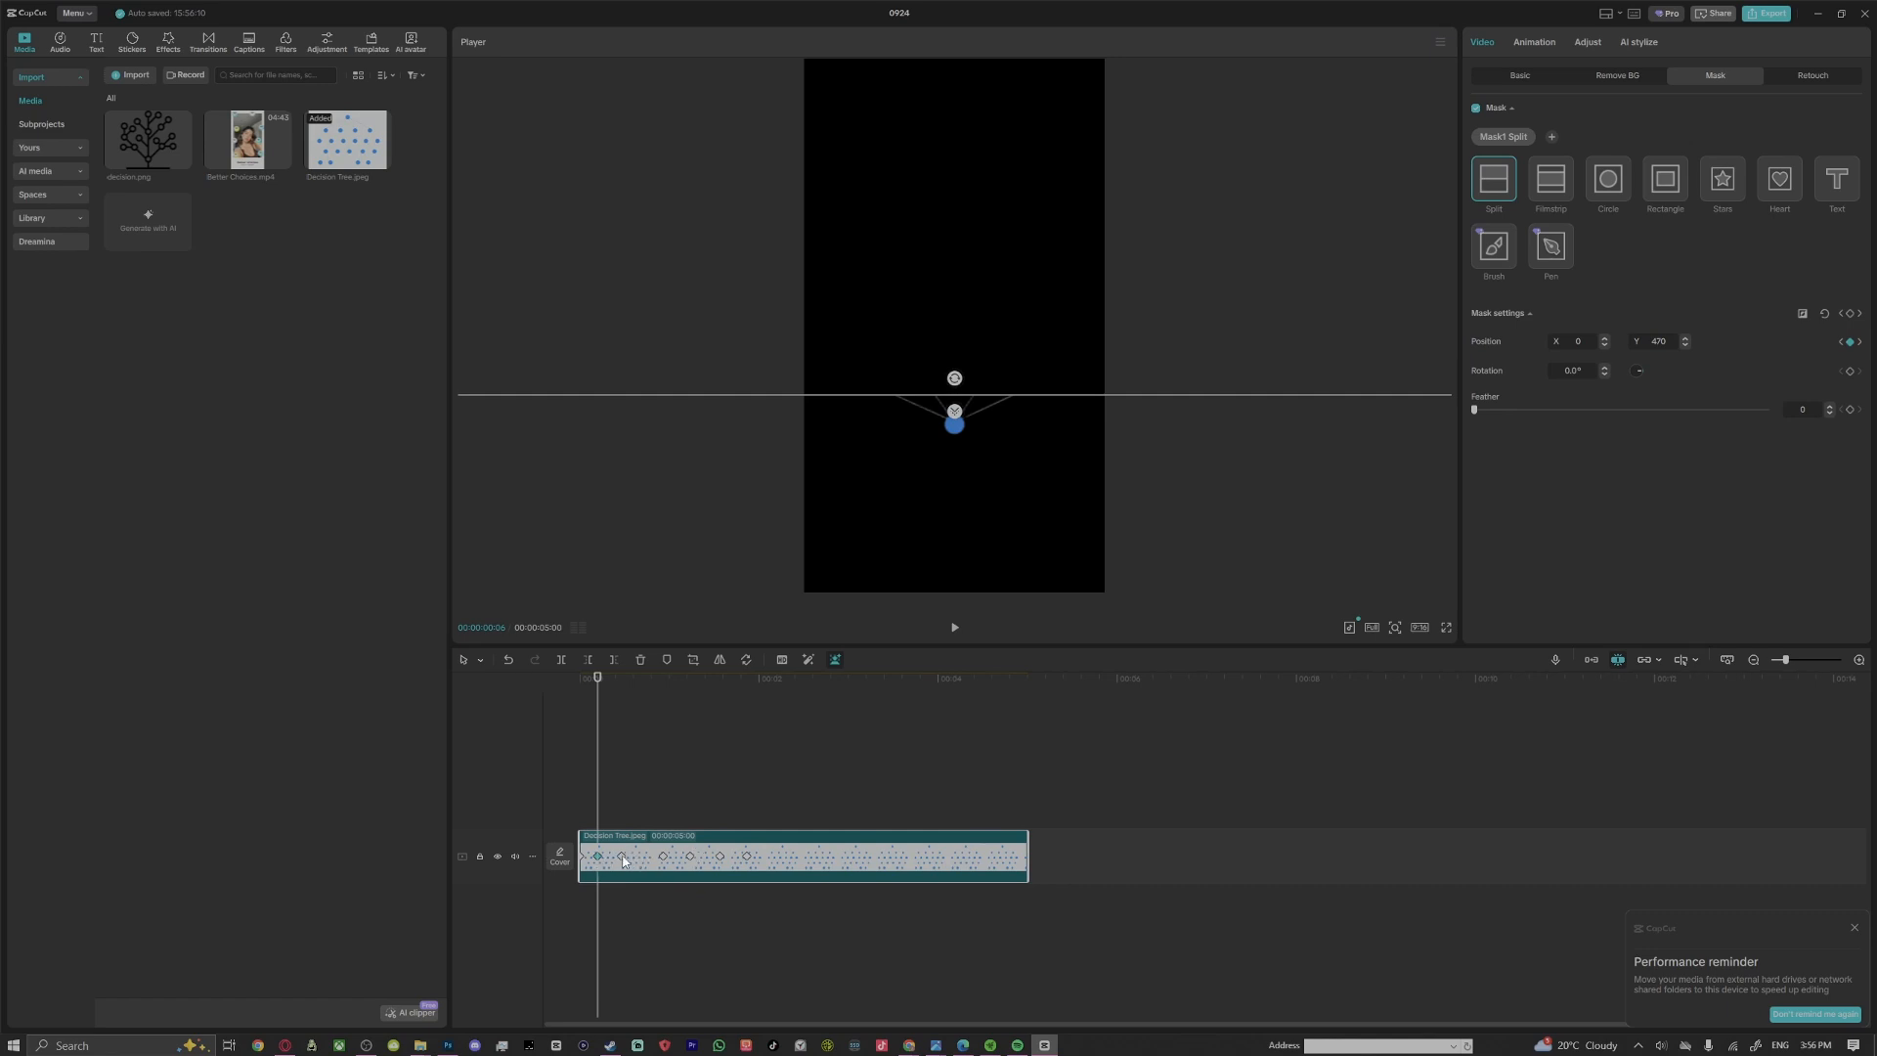
{"action": "left_click", "coordinate": [748, 856]}
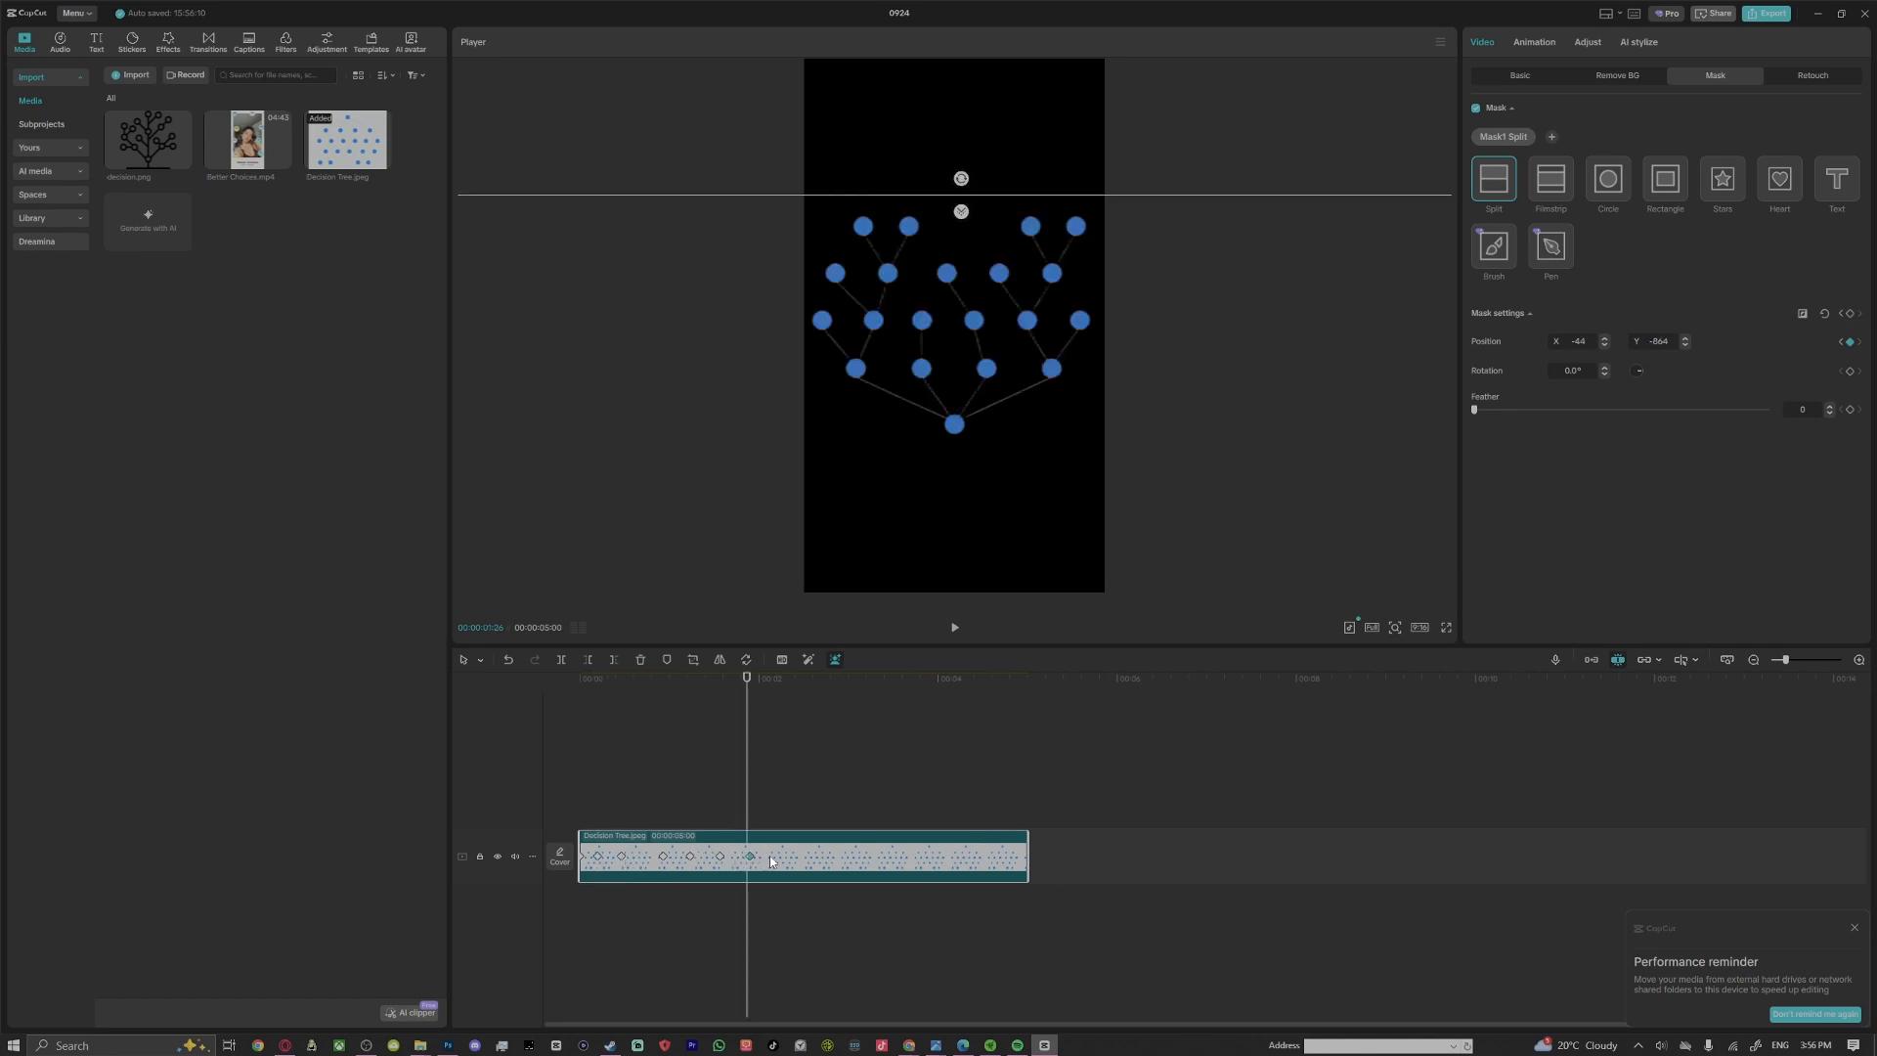
{"action": "left_click", "coordinate": [720, 856]}
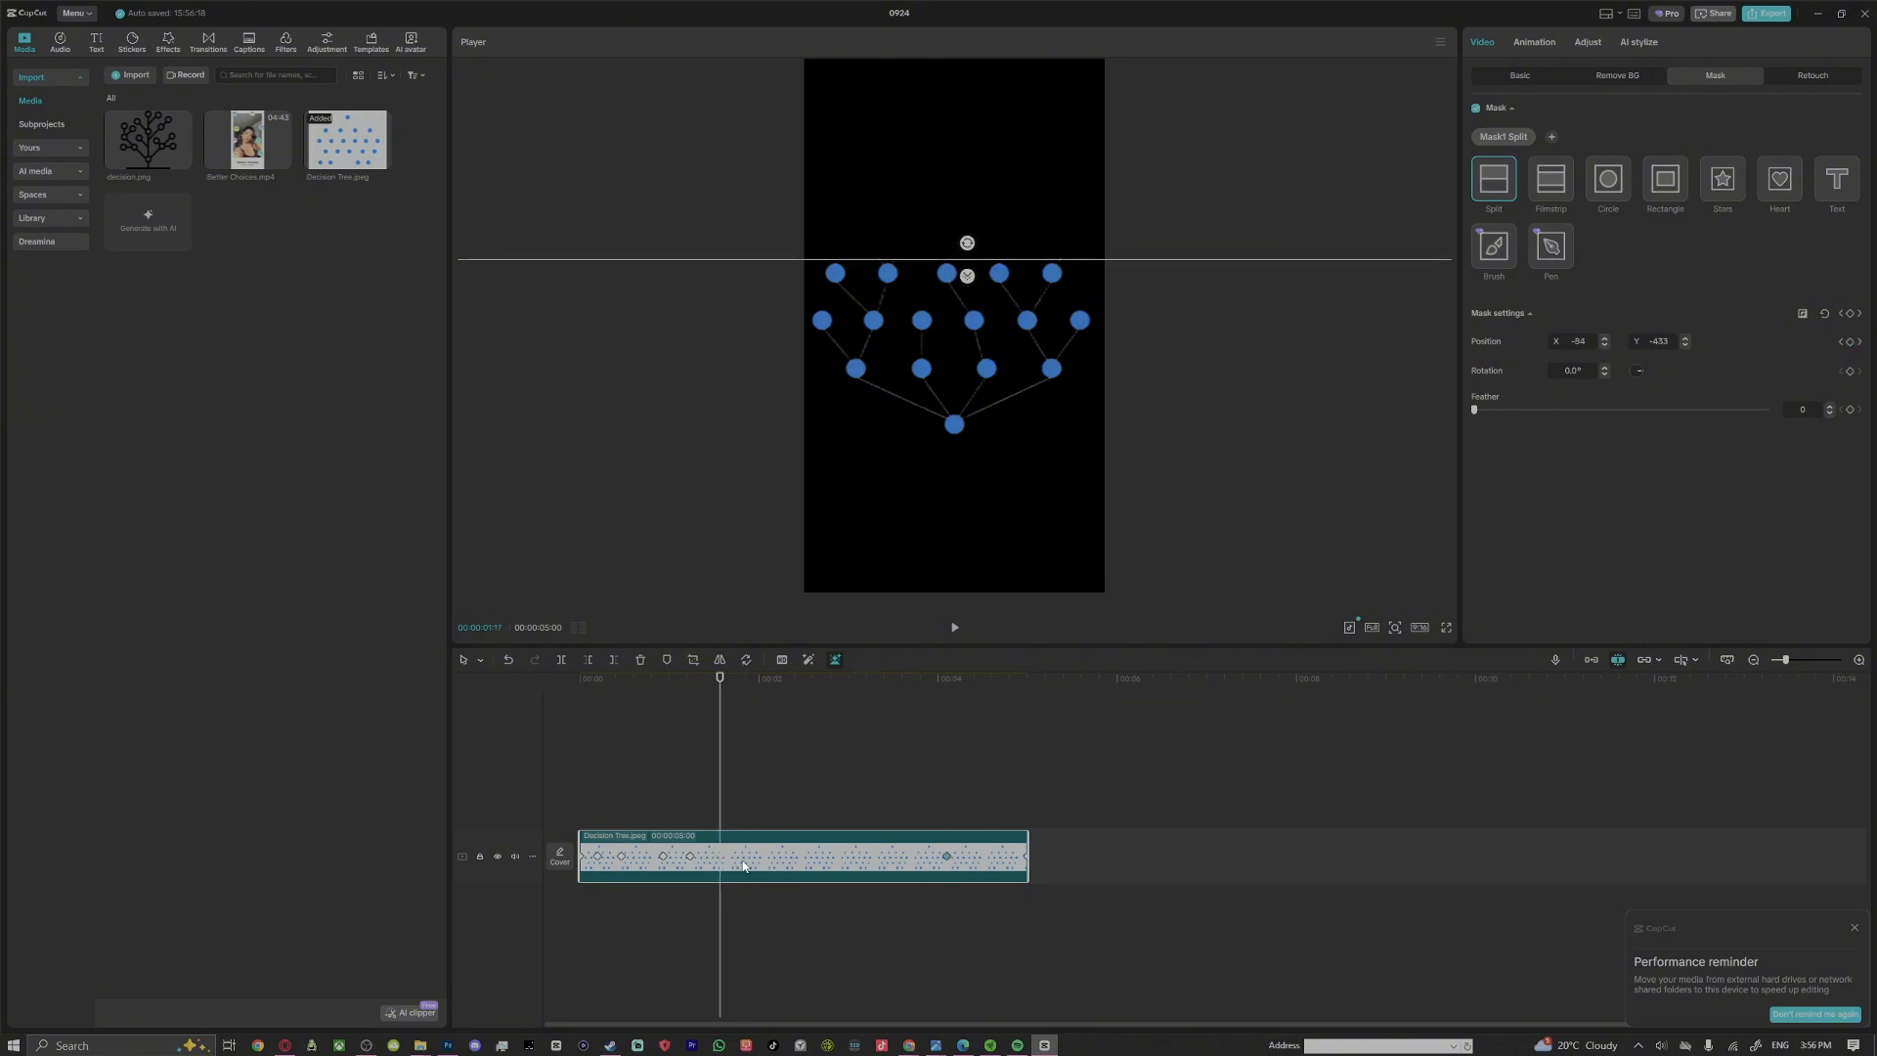
{"action": "left_click", "coordinate": [690, 856]}
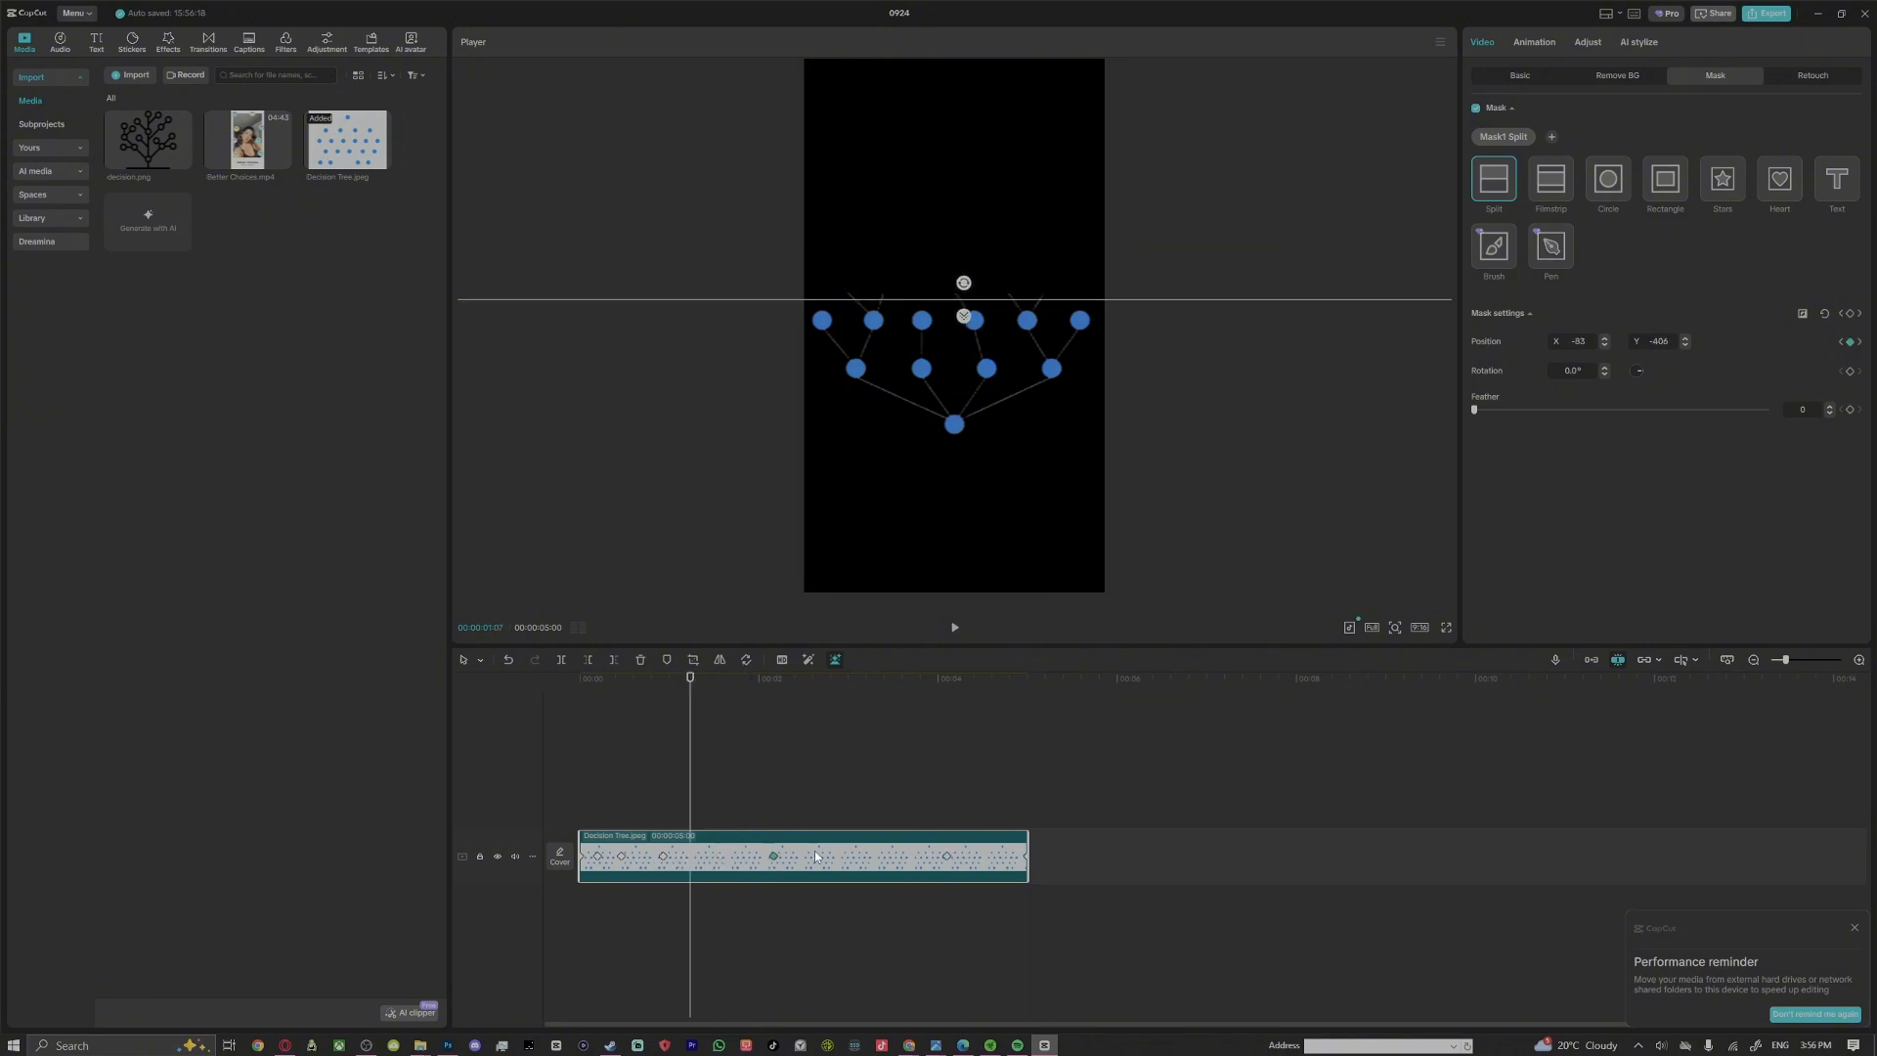
{"action": "left_click", "coordinate": [663, 856]}
{"action": "left_click", "coordinate": [622, 856]}
{"action": "left_click_drag", "start_coordinate": [597, 856], "coordinate": [580, 804]}
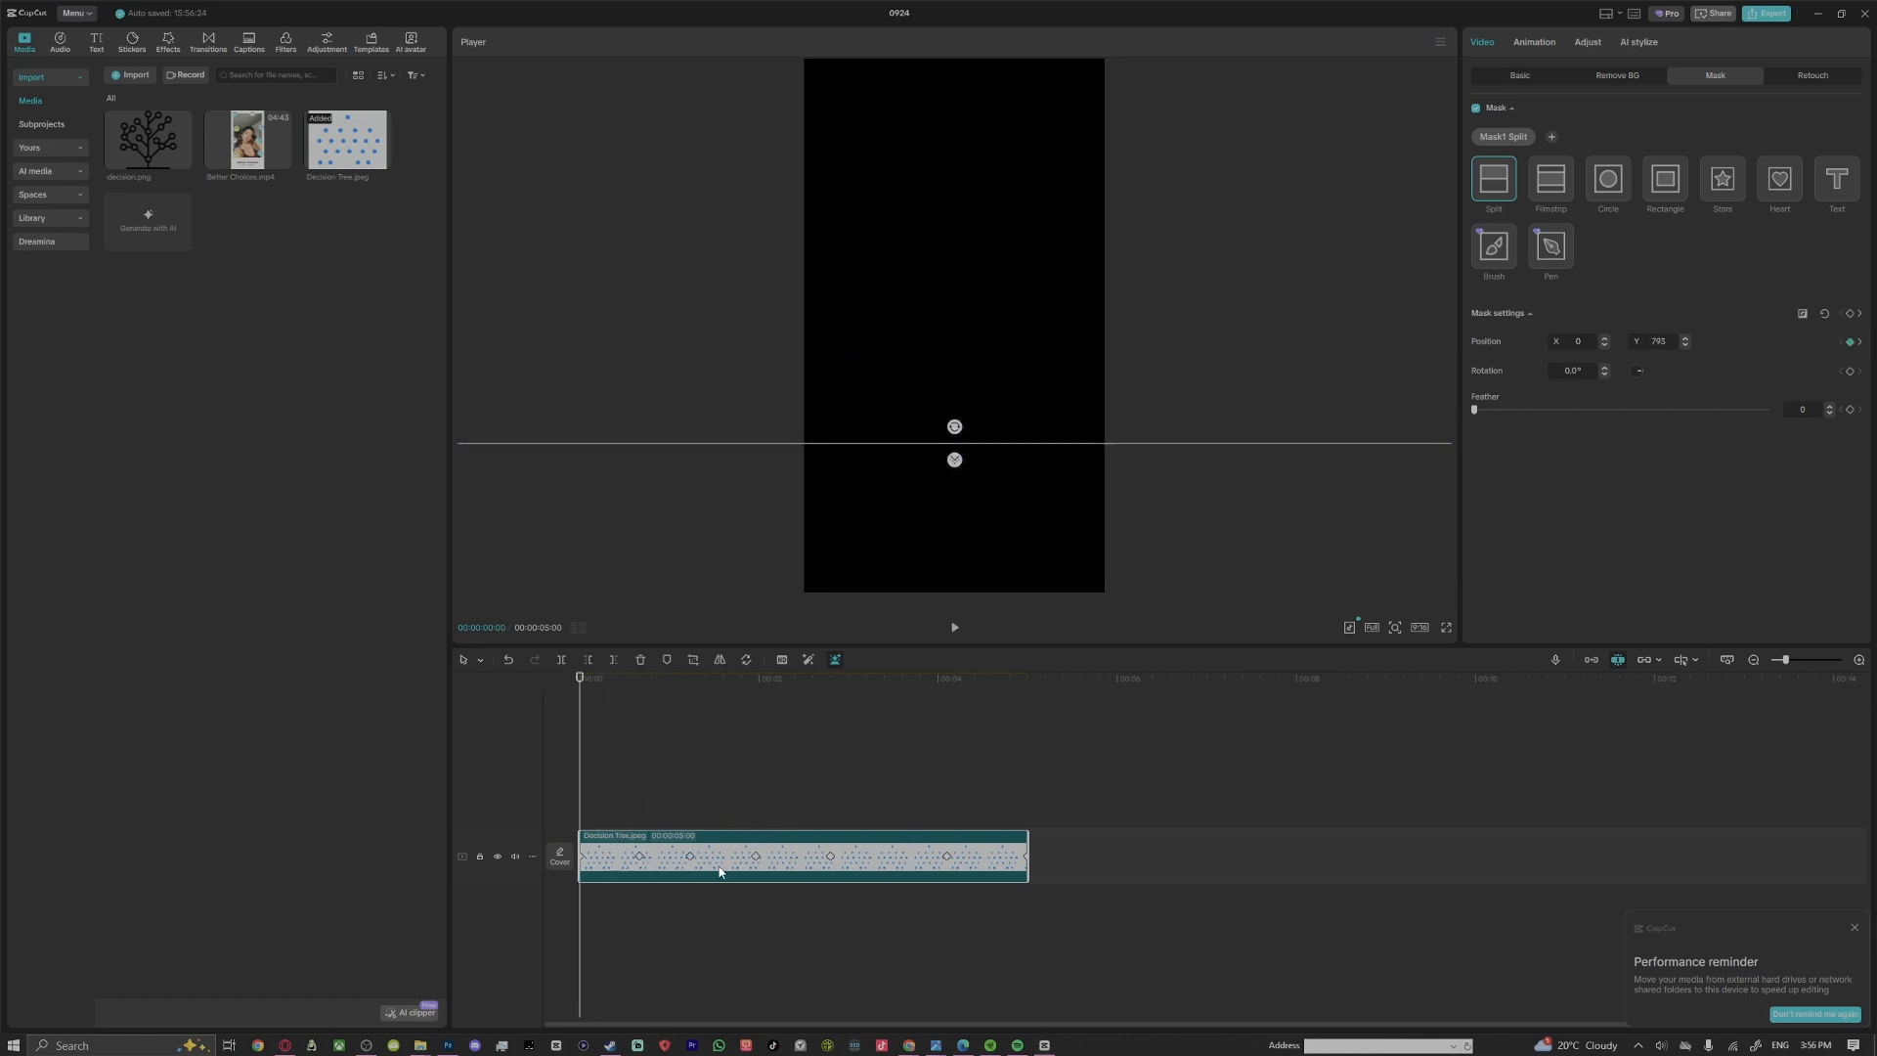
Show the clip's variable speed animation graph and apply the Rebound In preset curve to the position keyframe at 00:00:00:20
{"action": "right_click", "coordinate": [720, 871]}
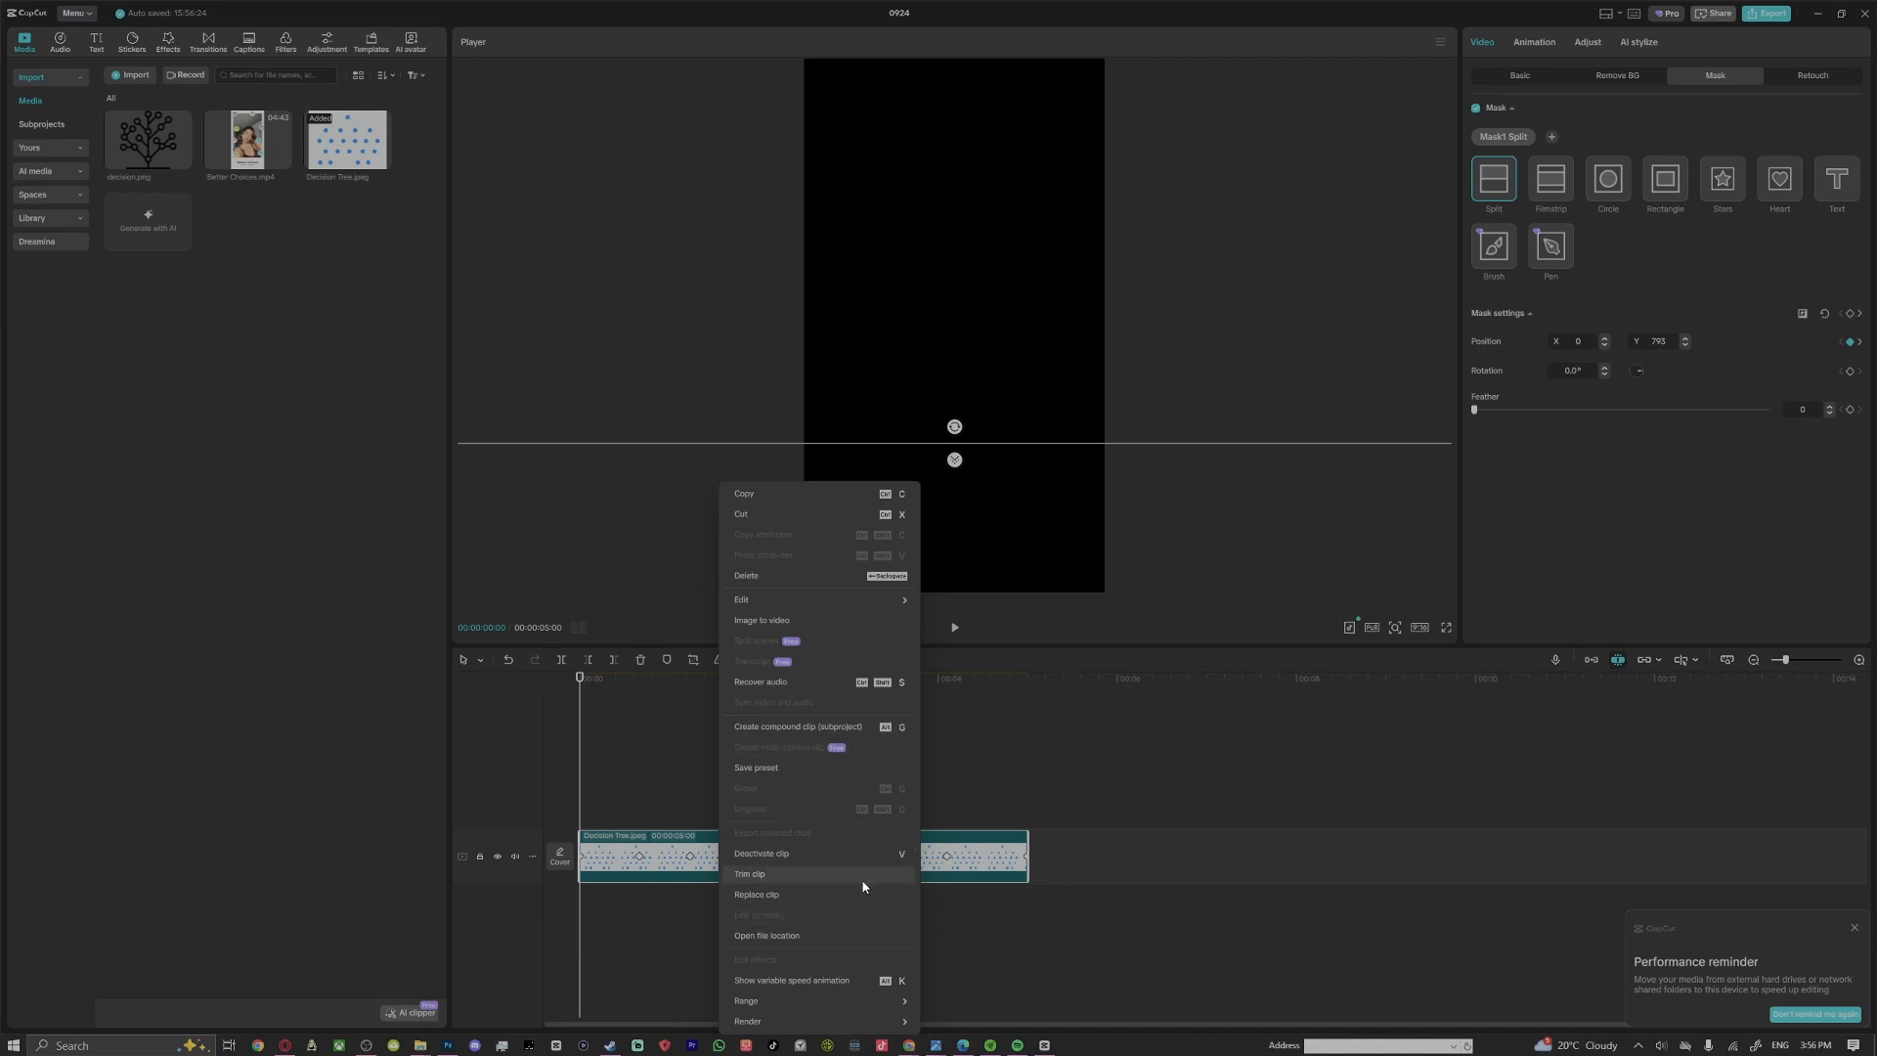
{"action": "left_click", "coordinate": [800, 981]}
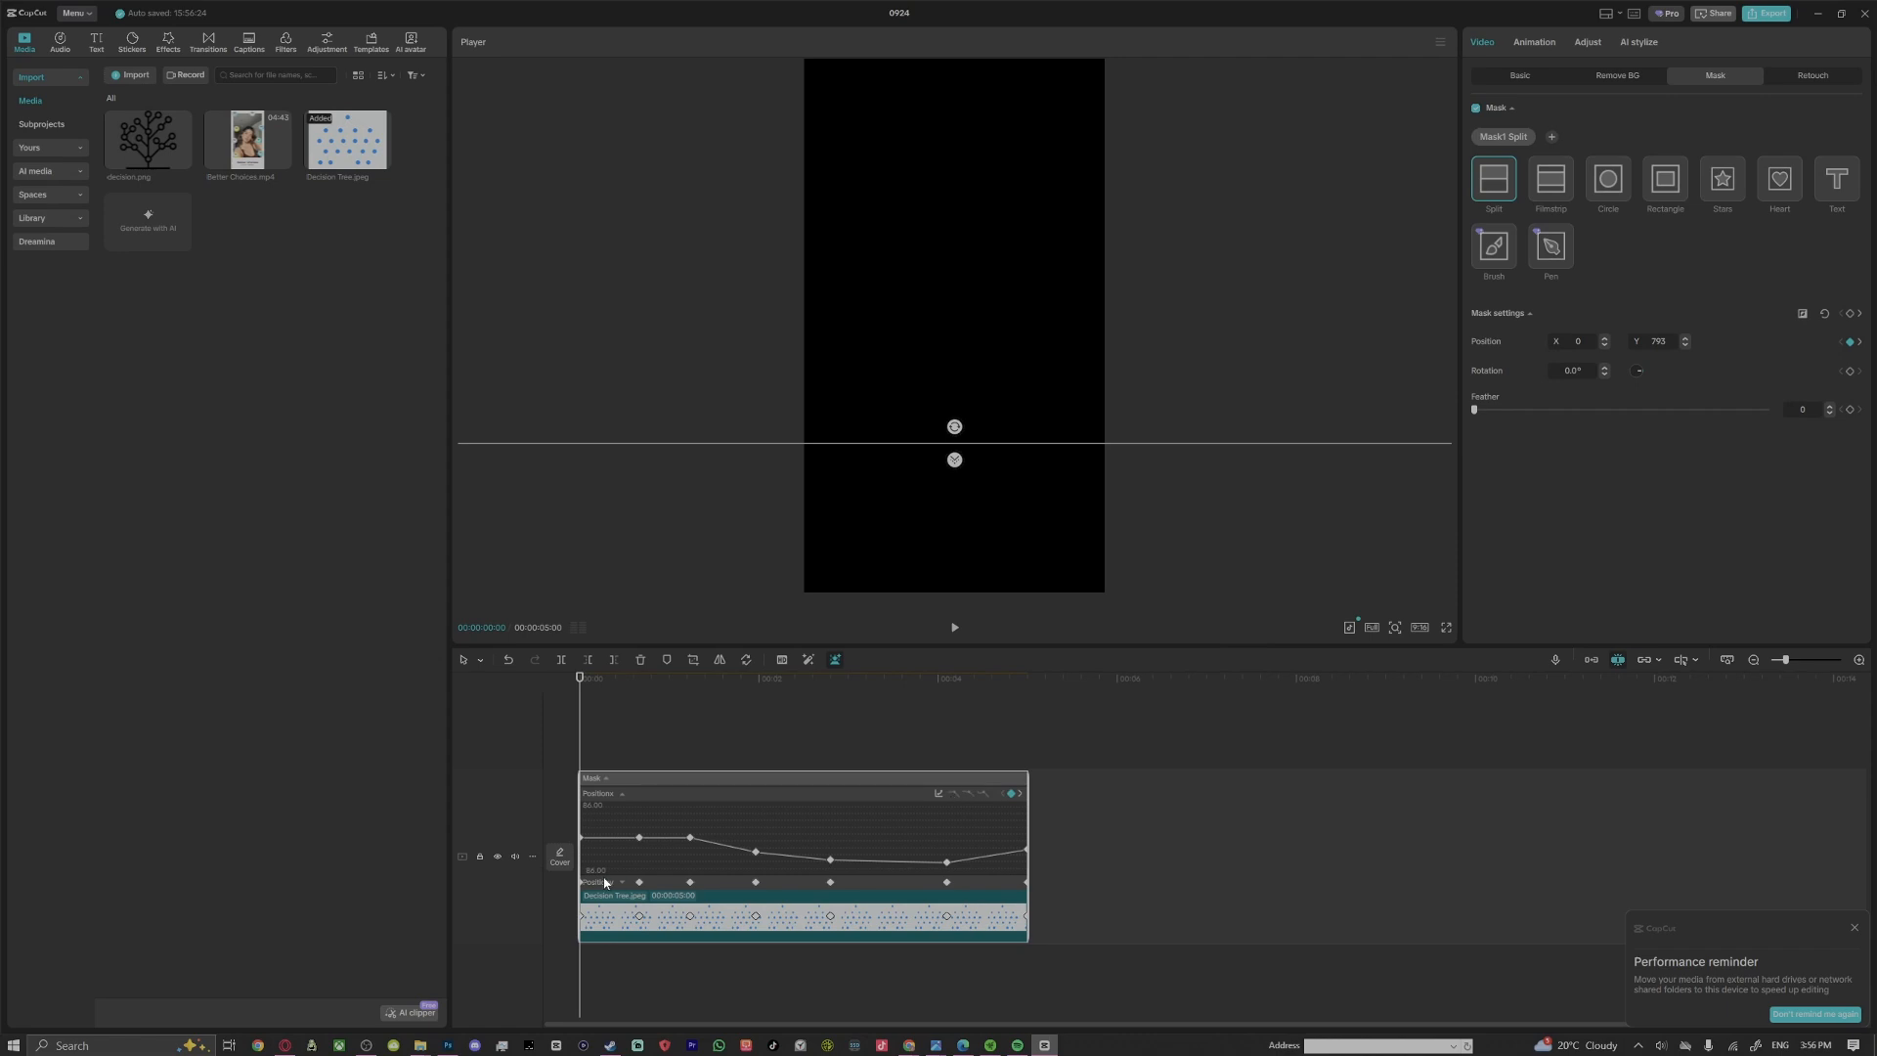
{"action": "left_click", "coordinate": [639, 837]}
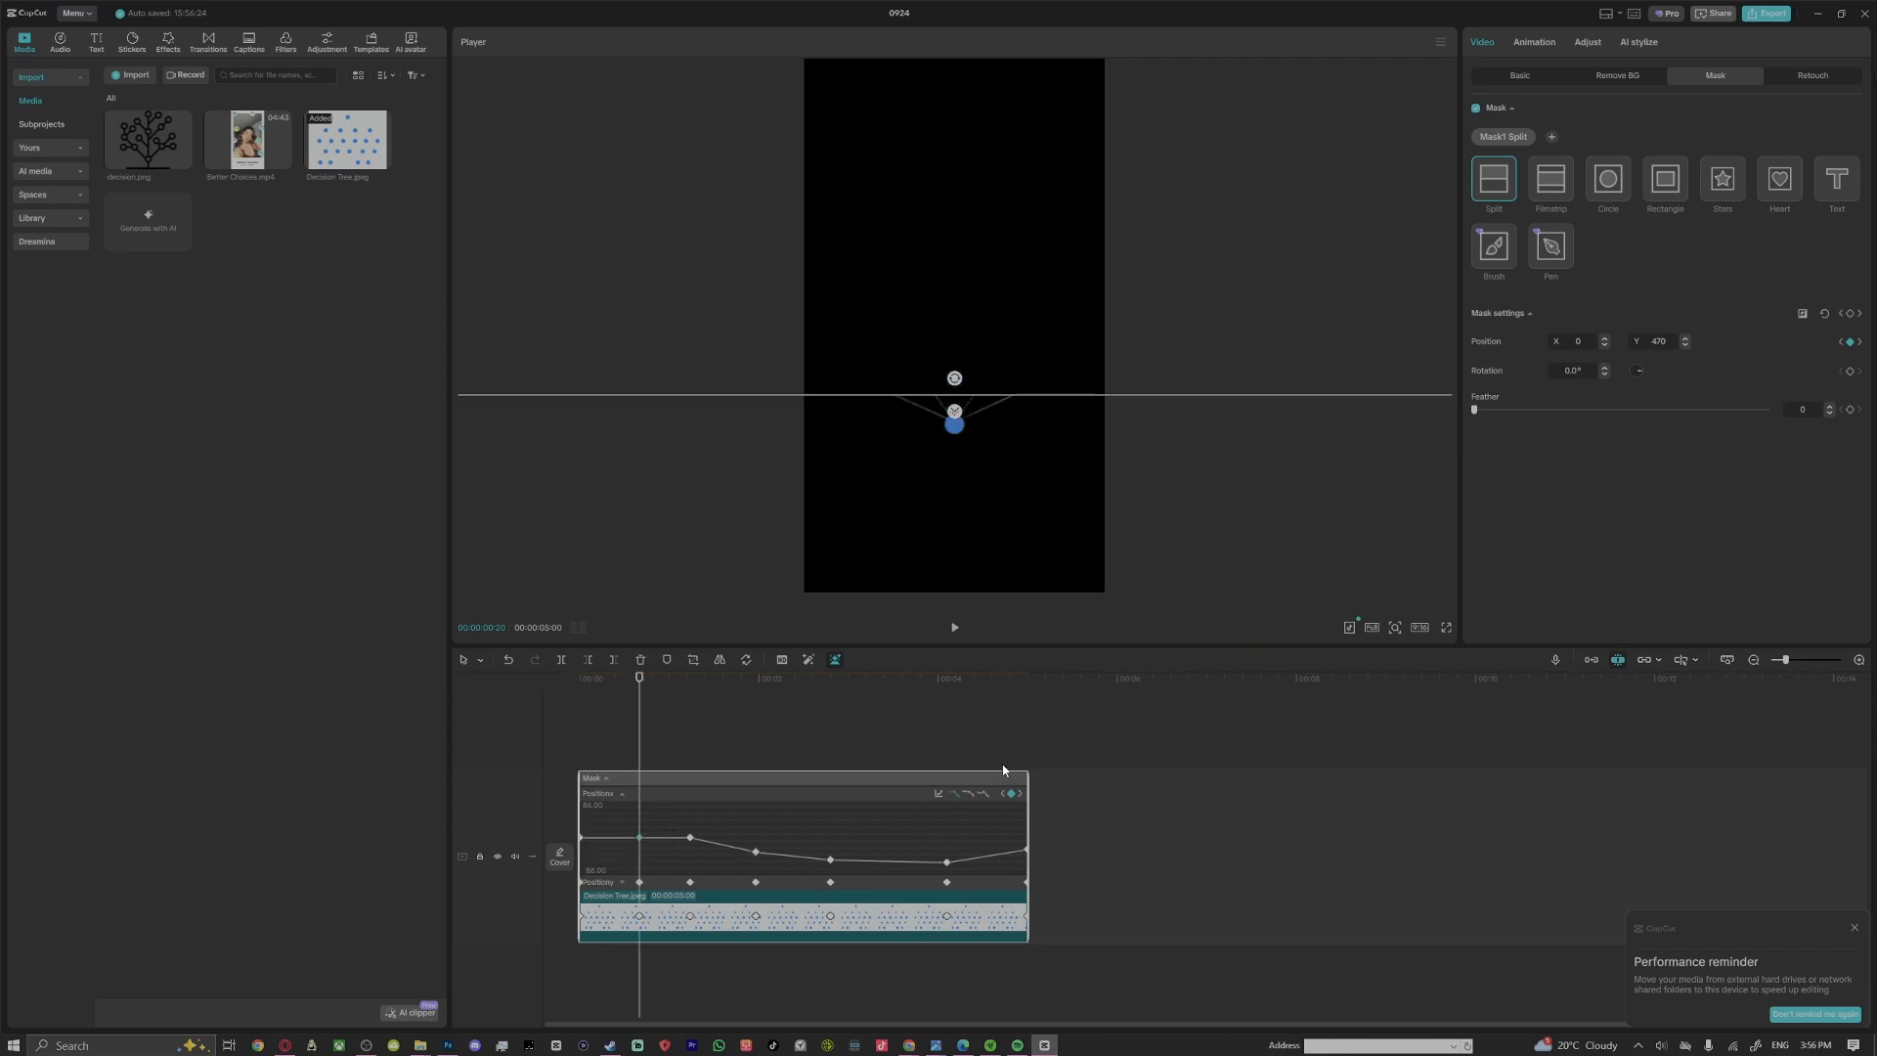
{"action": "left_click", "coordinate": [938, 795]}
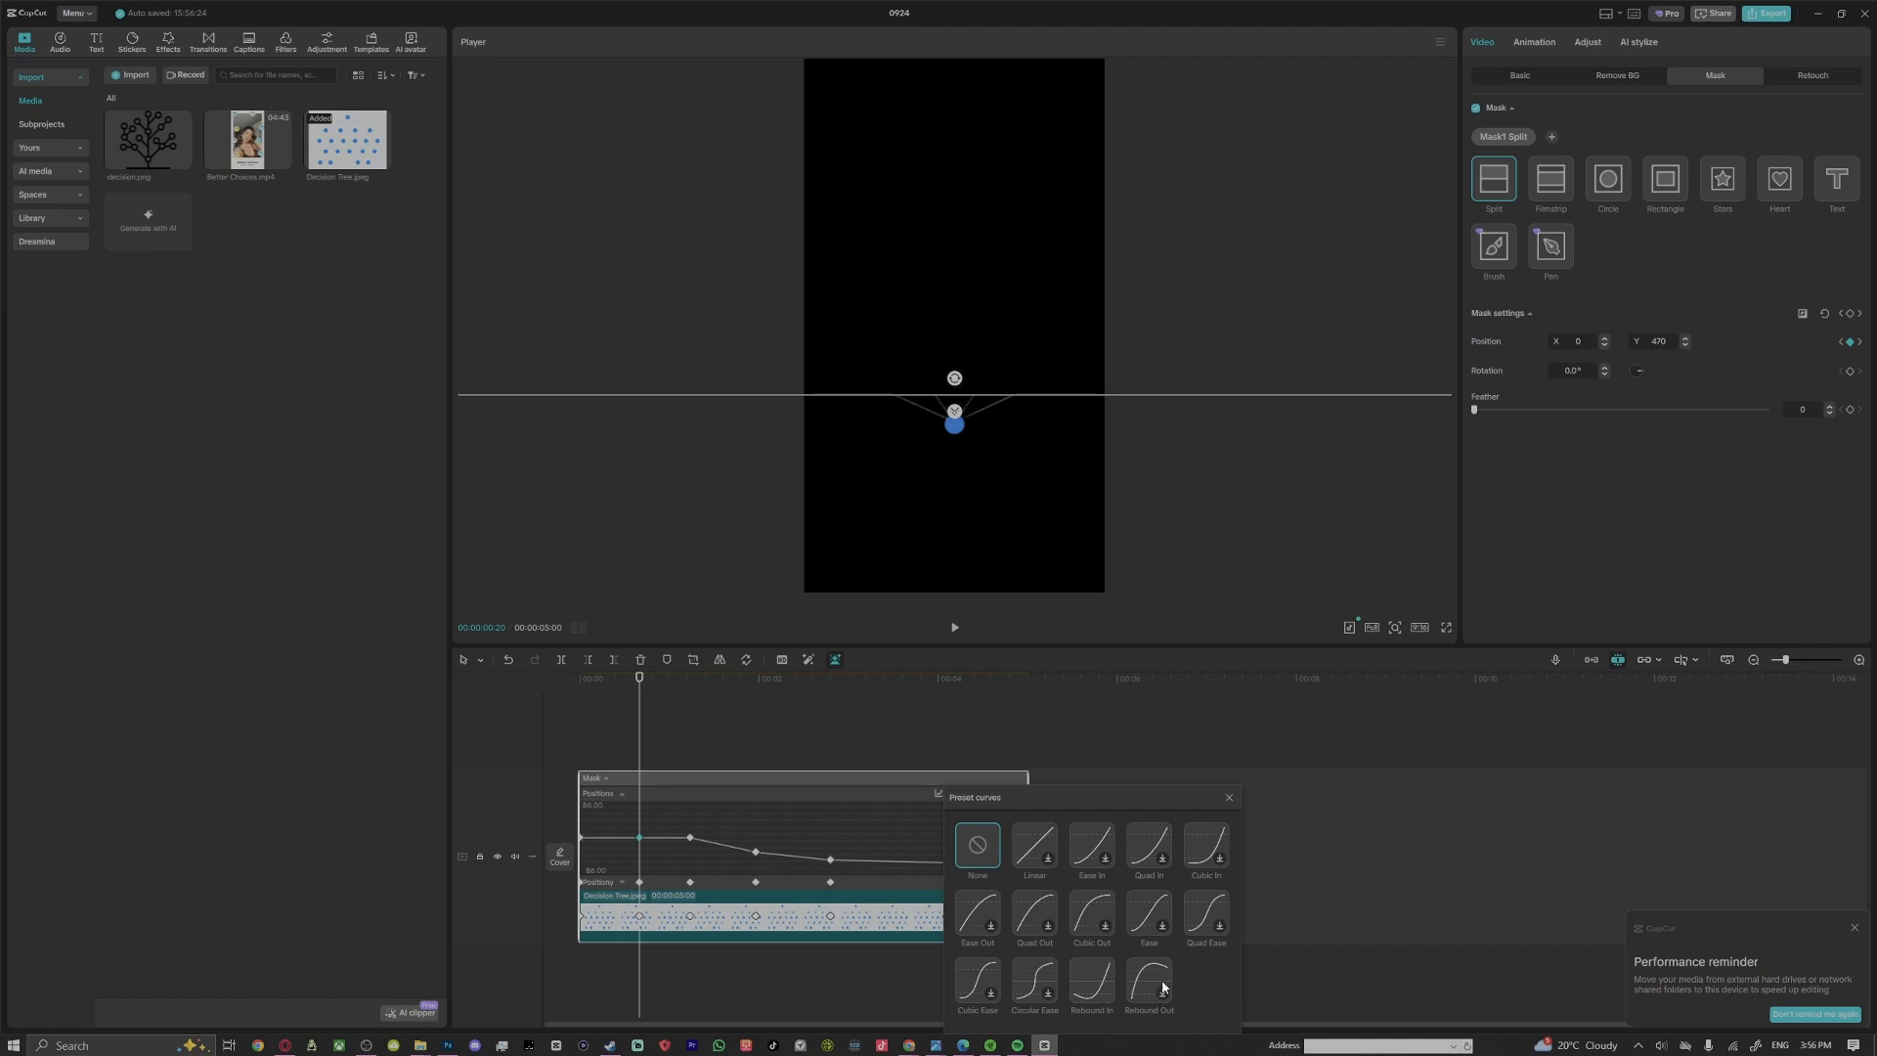
{"action": "left_click", "coordinate": [1107, 986]}
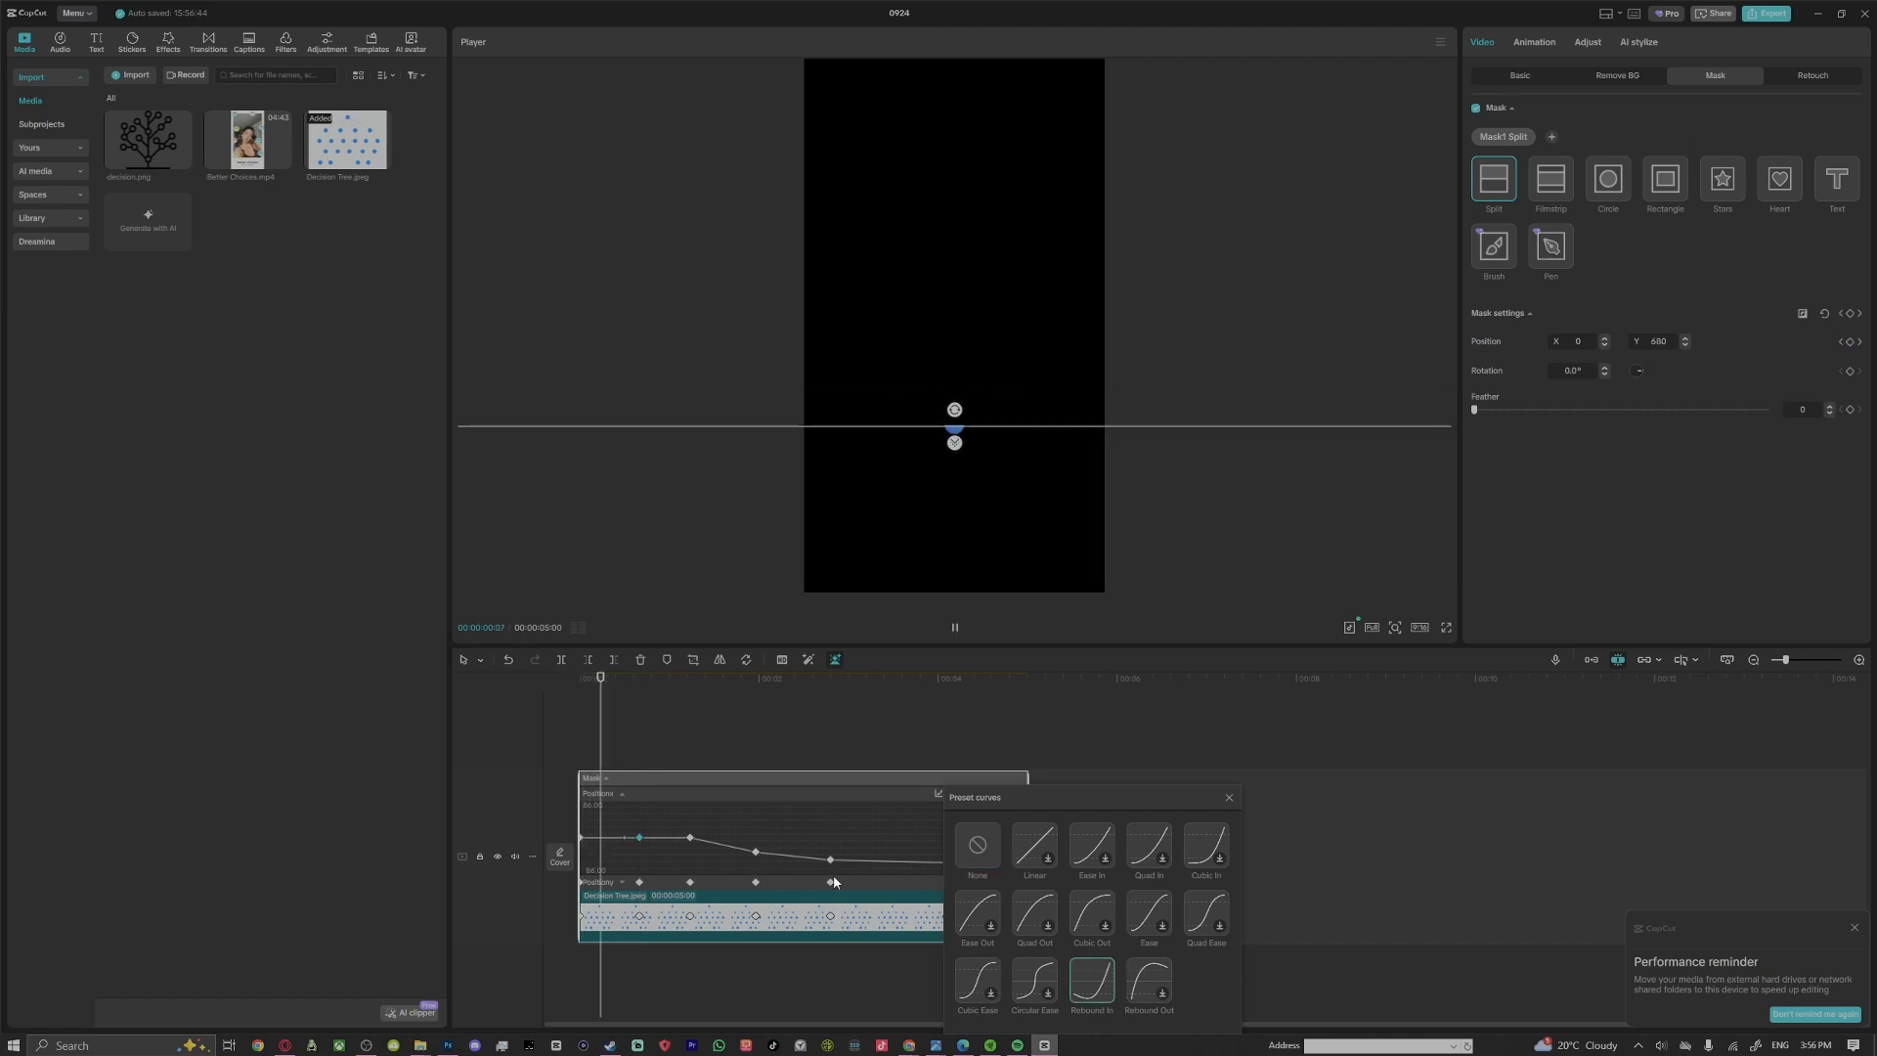
Ease the middle position keyframes with preset curves, using Cubic In for the fourth keyframe and Quad Ease for the fifth
{"action": "left_click", "coordinate": [691, 839]}
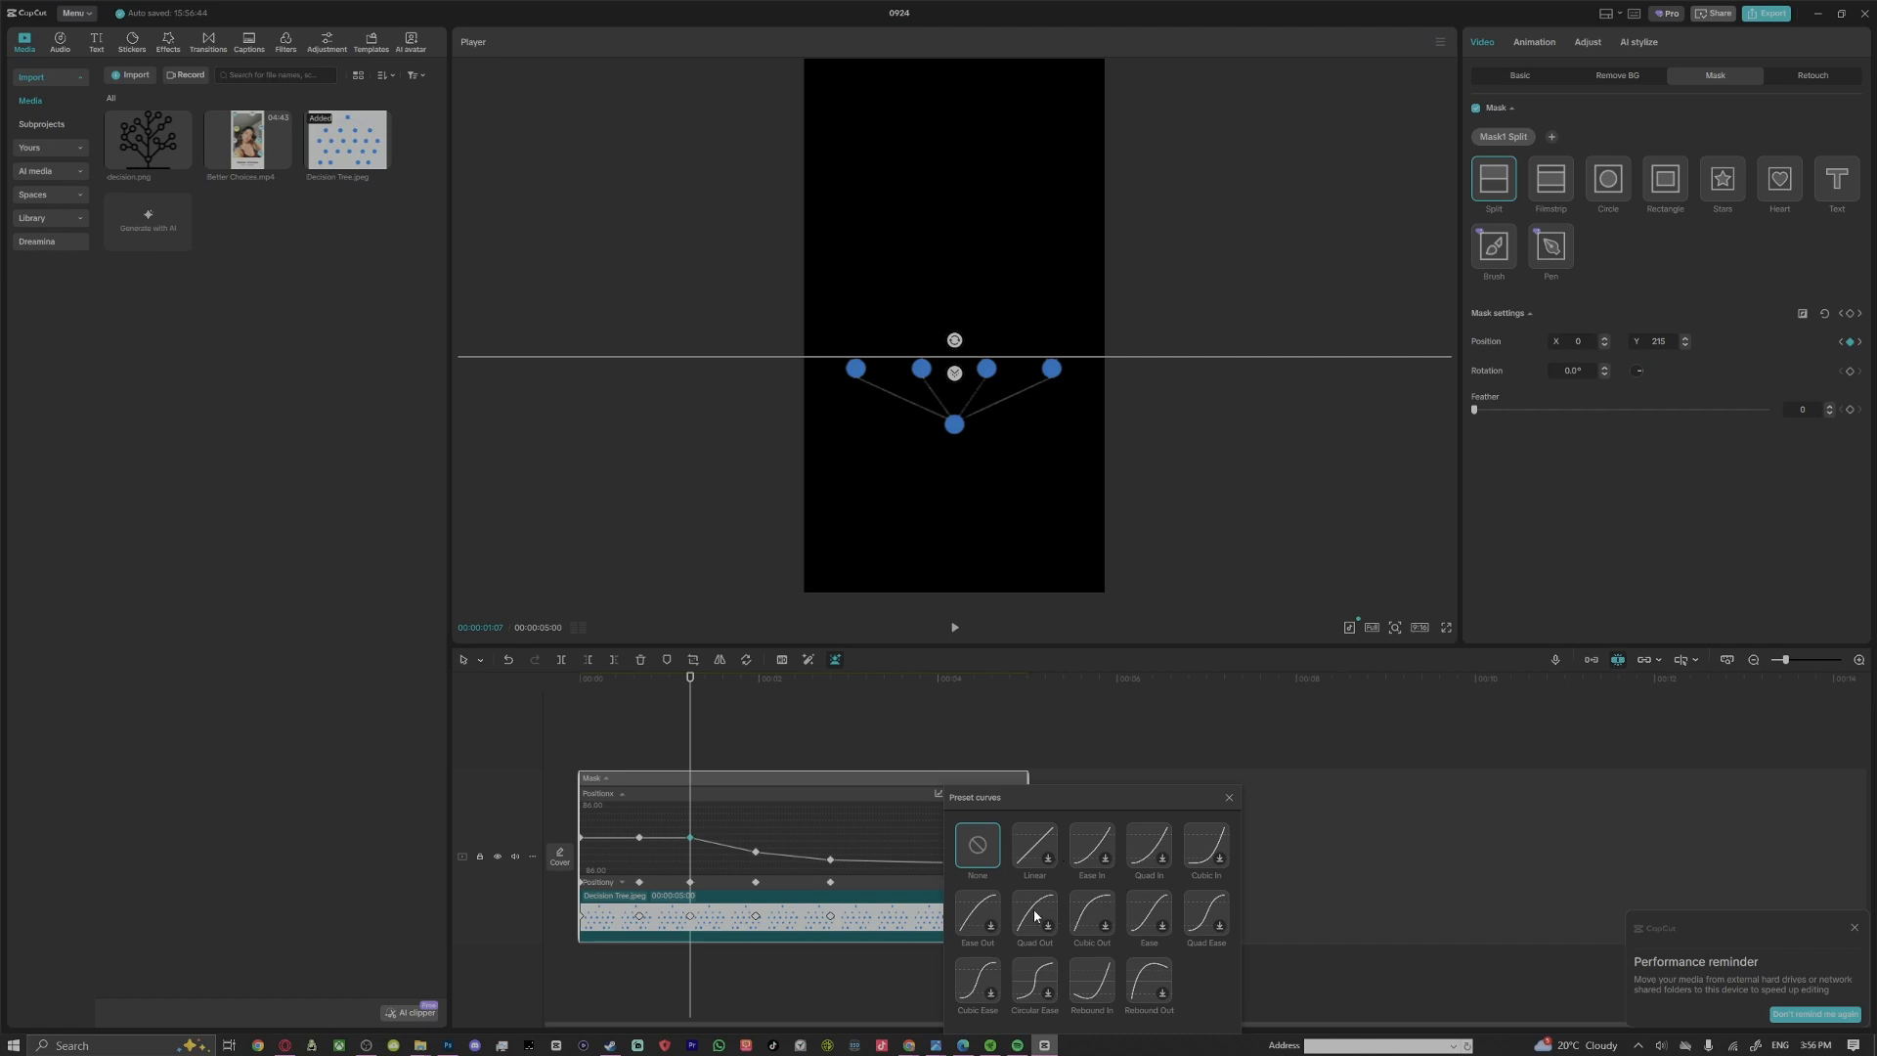
{"action": "left_click", "coordinate": [754, 852]}
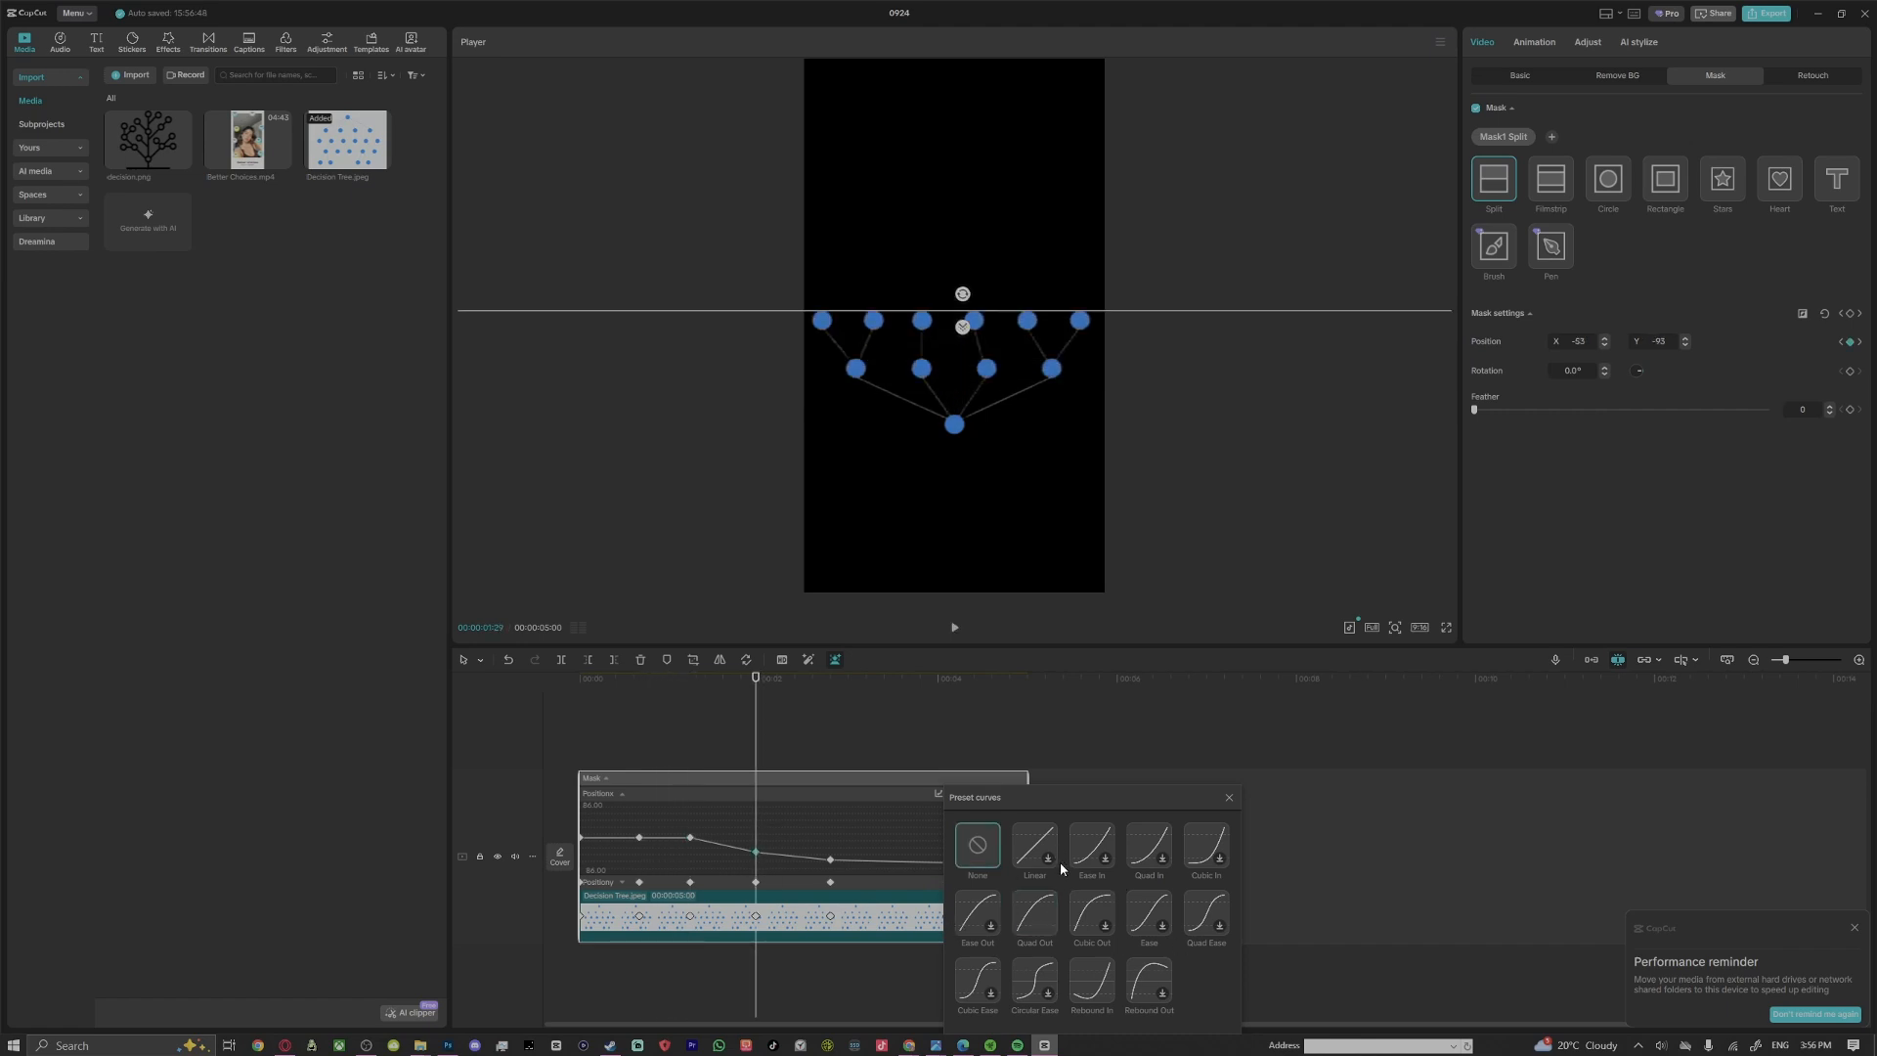
{"action": "left_click", "coordinate": [1210, 846]}
{"action": "left_click", "coordinate": [1197, 917]}
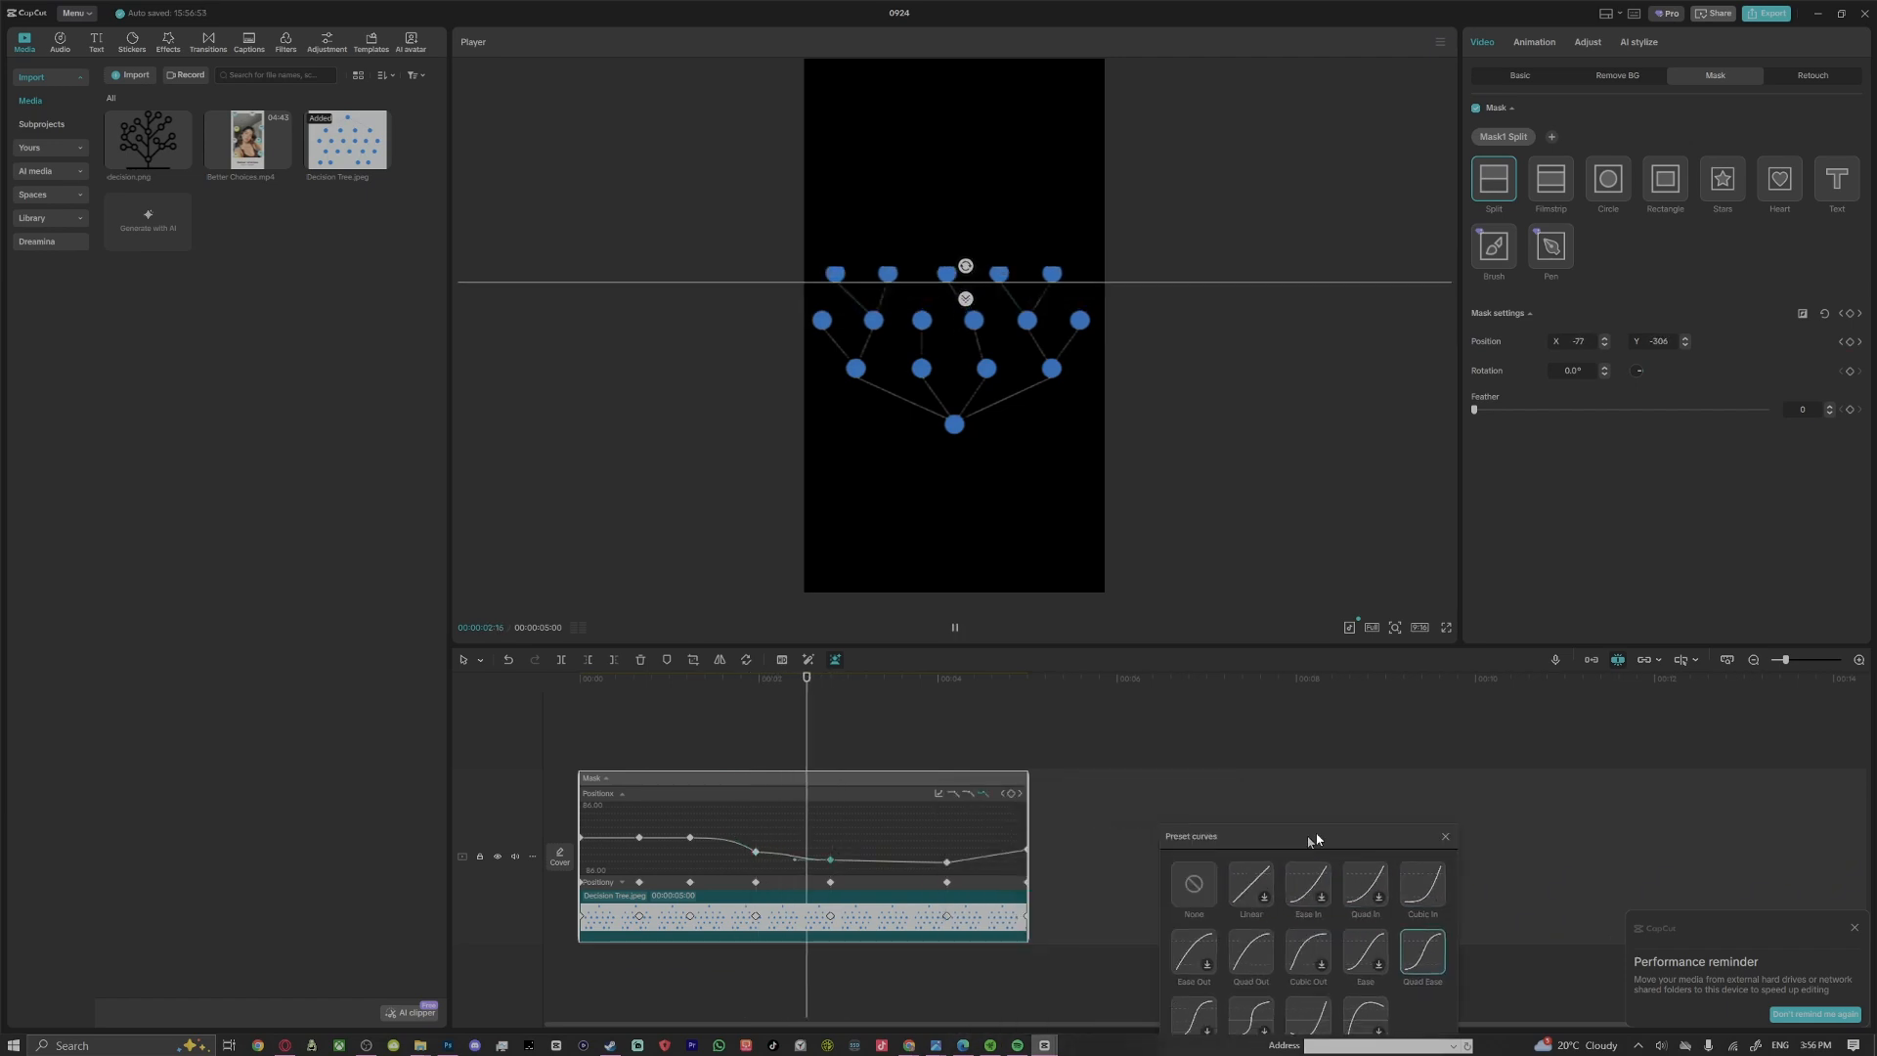
Apply Circular Ease to the keyframe at 00:00:04:03 and Rebound Out to the last one, temporarily extending the clip to reach it
{"action": "left_click", "coordinate": [946, 861]}
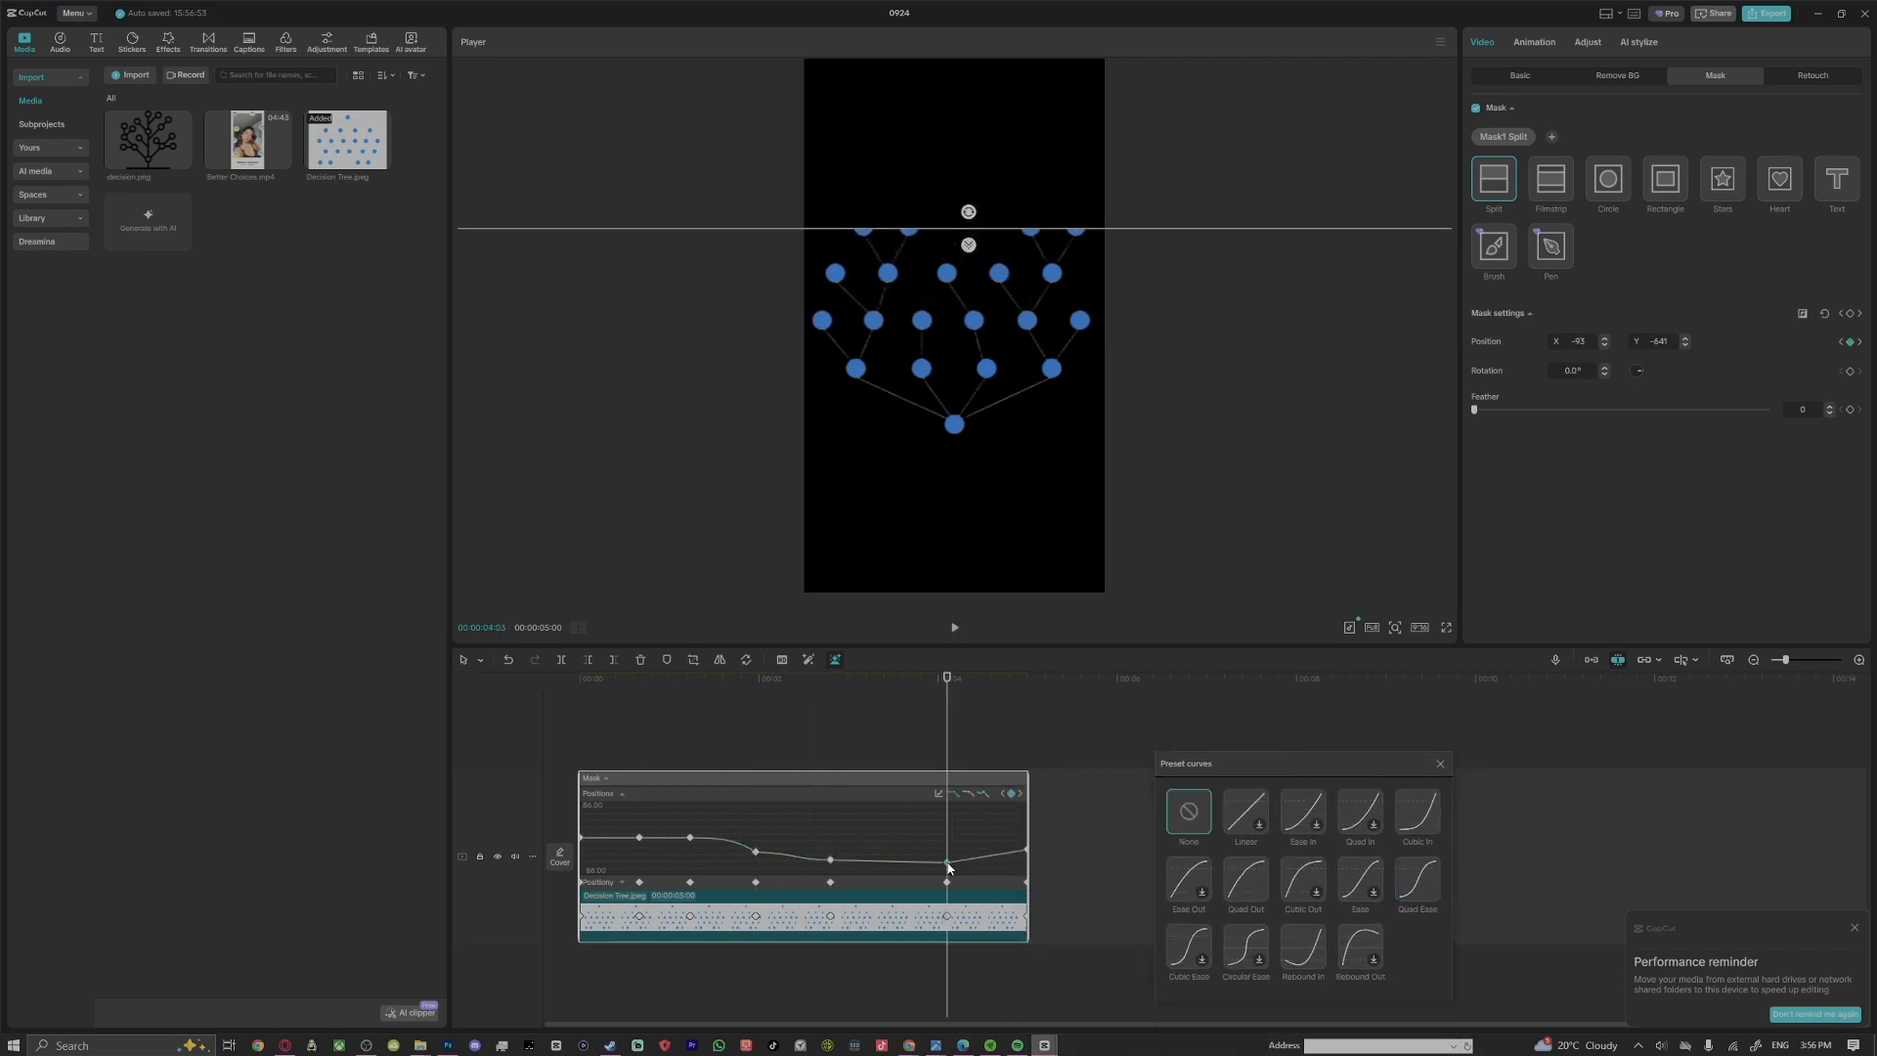
{"action": "left_click", "coordinate": [1252, 951]}
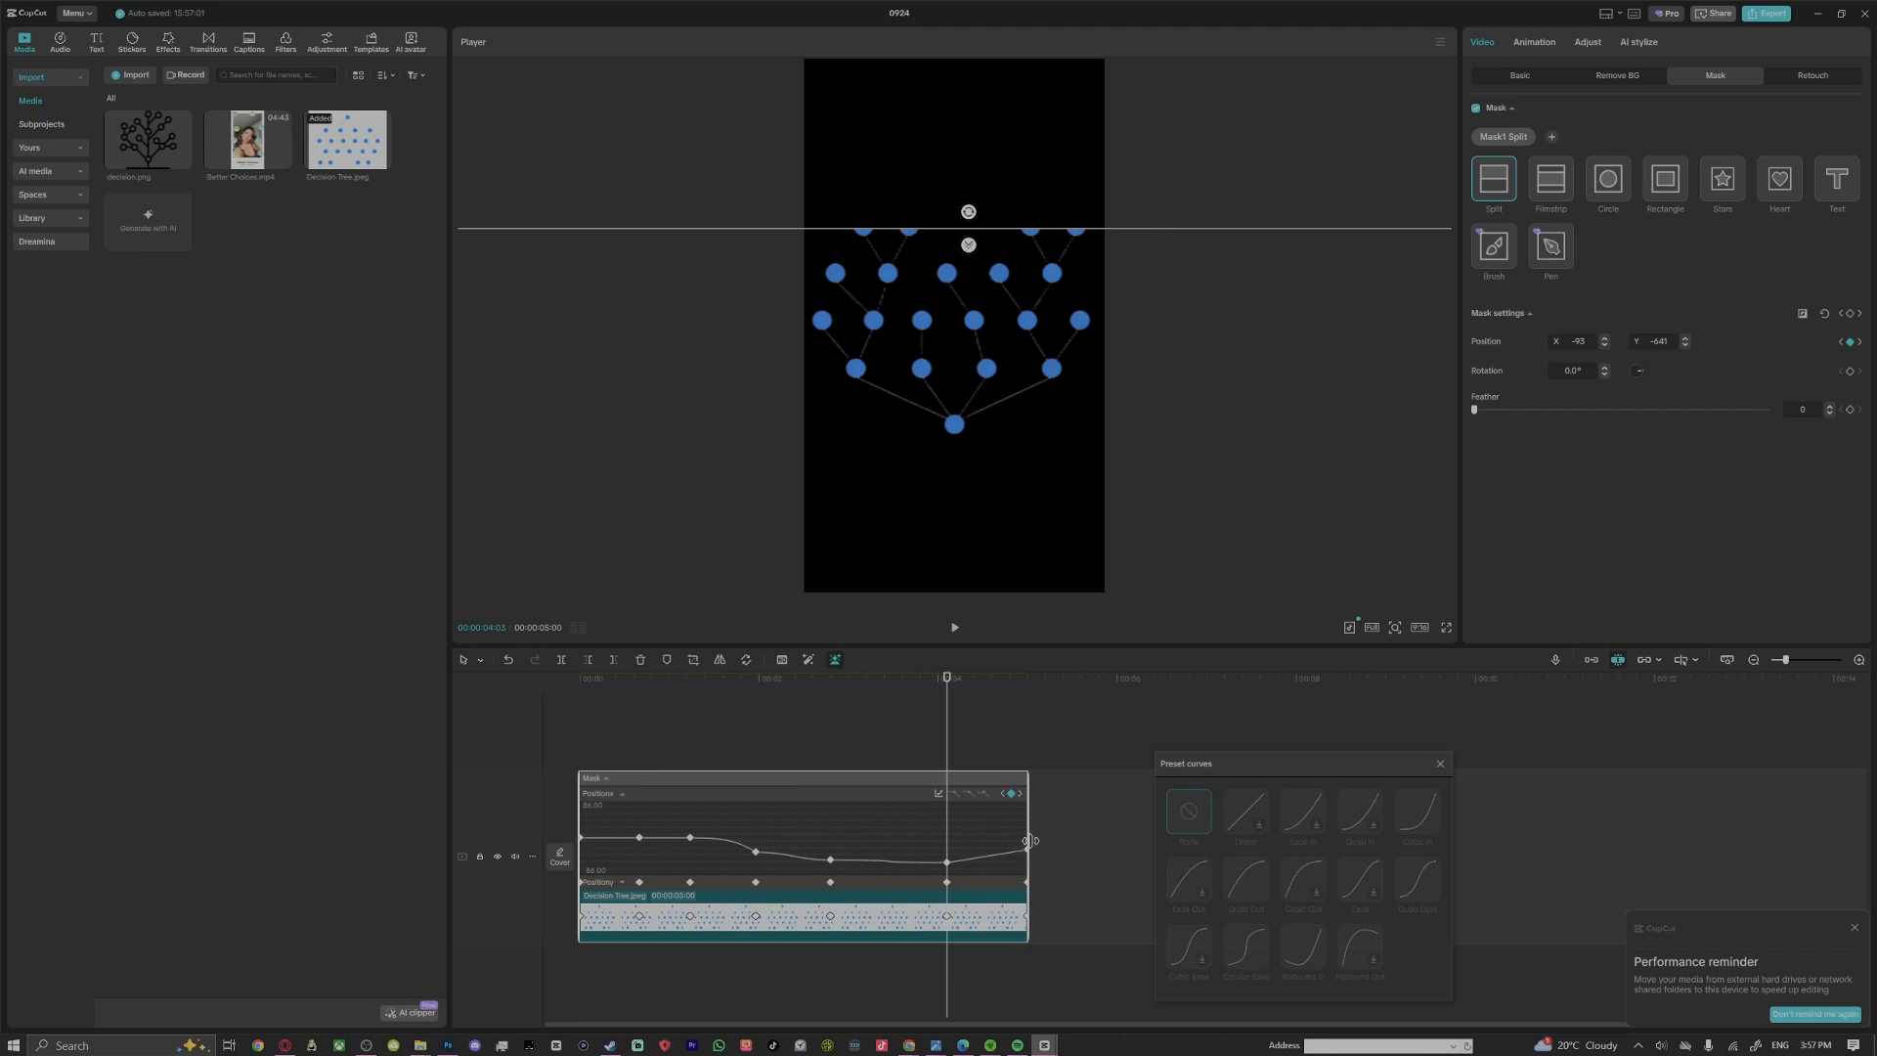
{"action": "left_click_drag", "start_coordinate": [1025, 846], "coordinate": [1051, 849]}
{"action": "left_click", "coordinate": [1027, 852]}
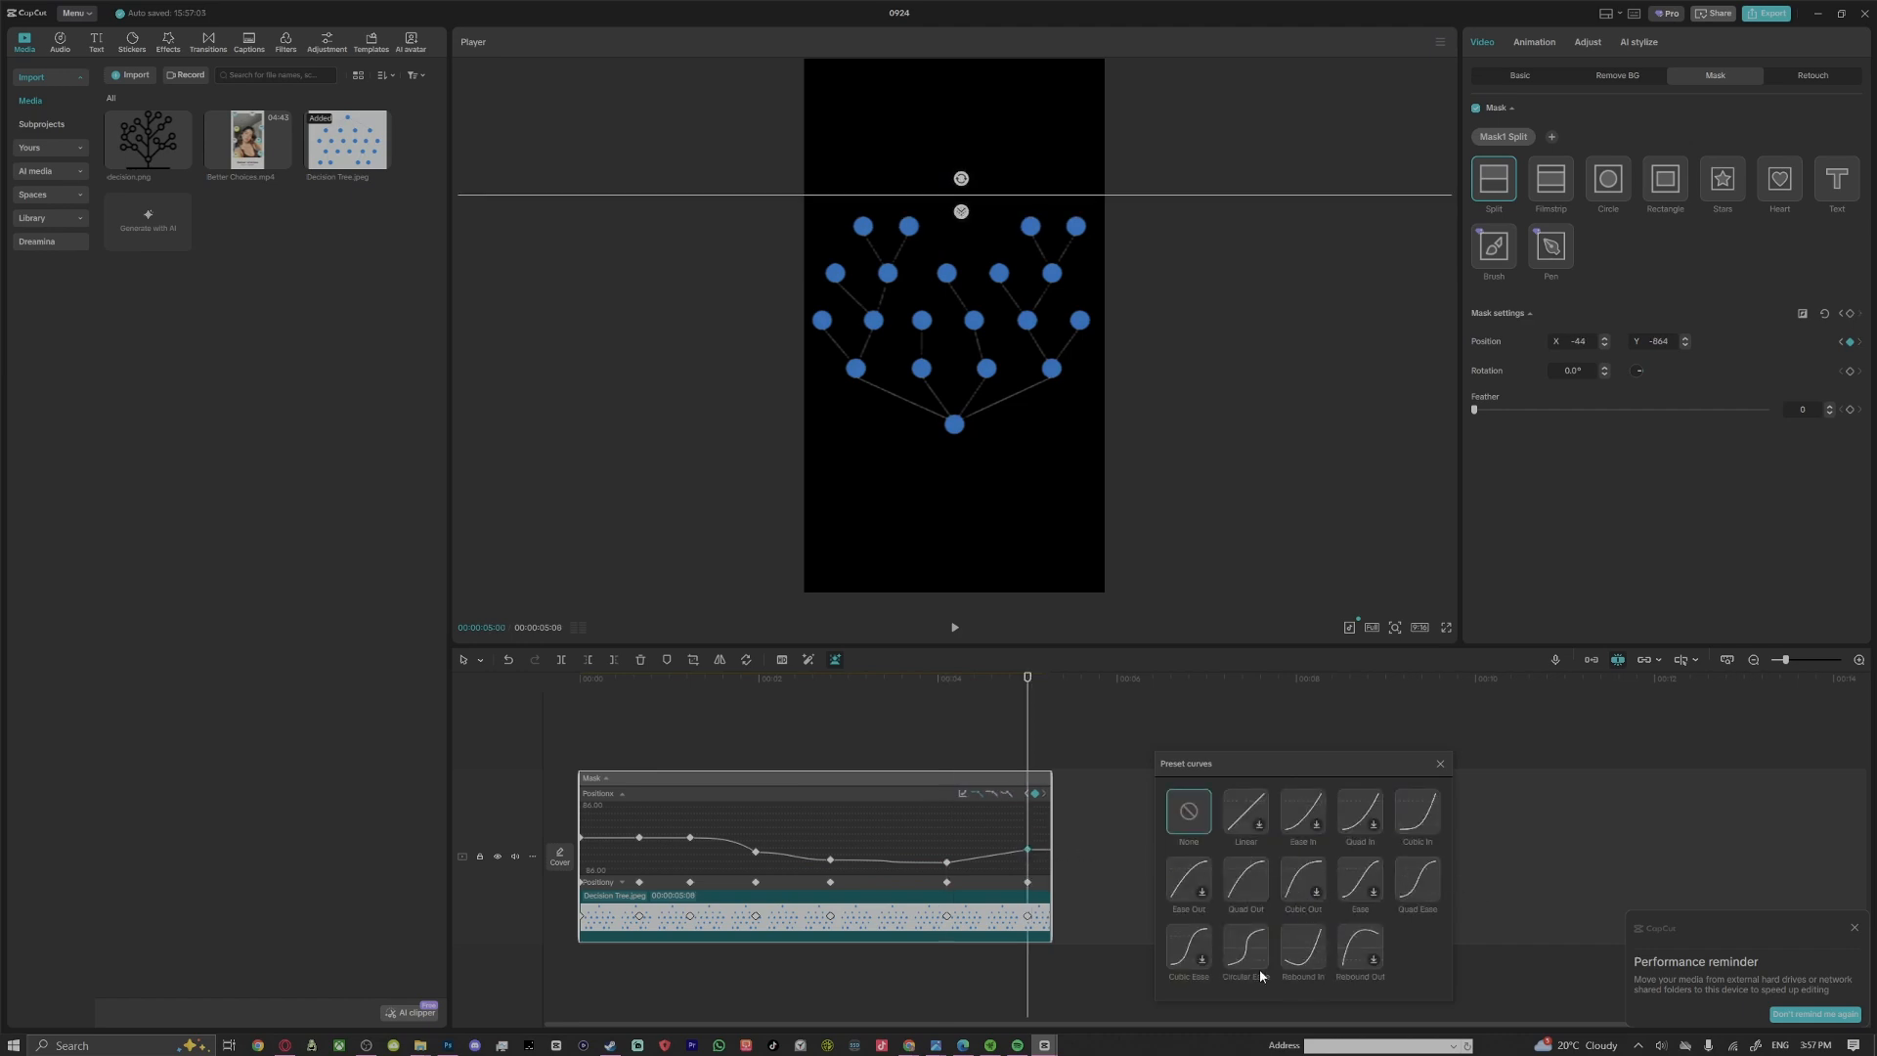
{"action": "left_click", "coordinate": [1356, 950]}
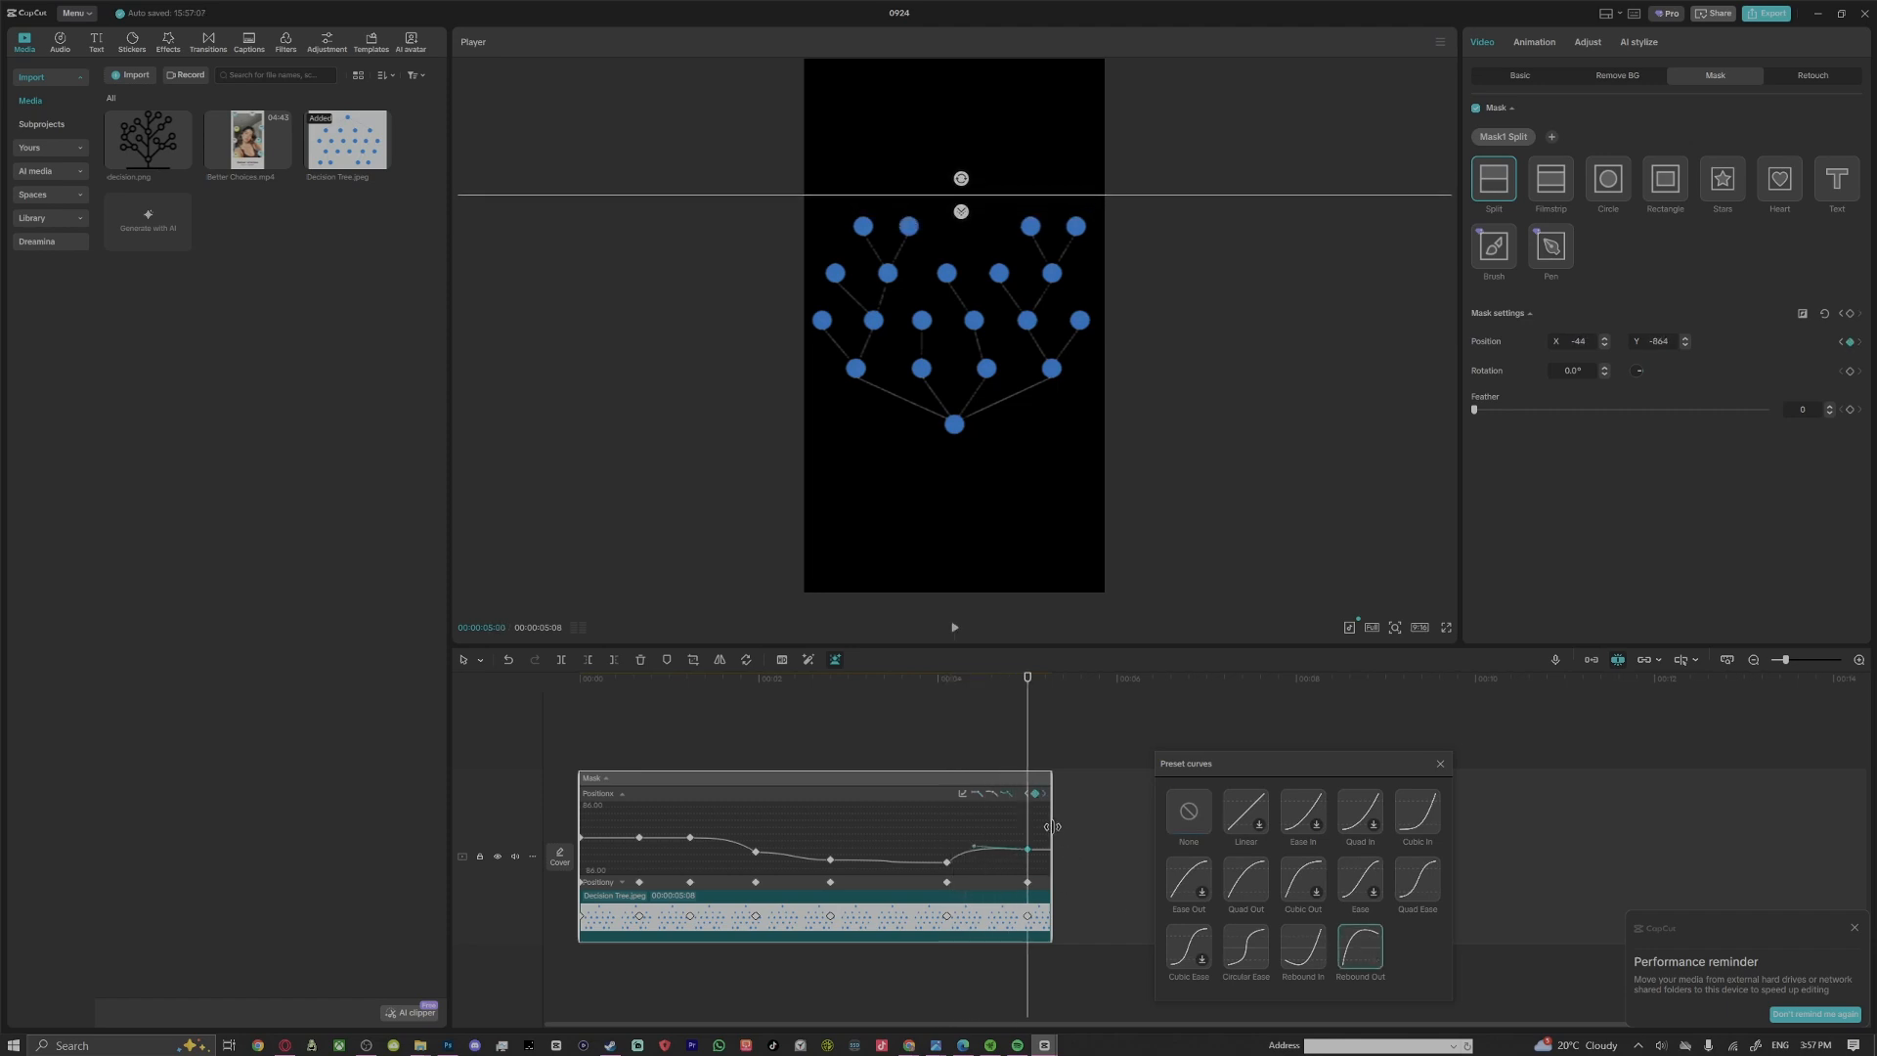
{"action": "left_click_drag", "start_coordinate": [1050, 827], "coordinate": [1025, 827]}
Play back the eased tree animation from the clip's start
{"action": "left_click", "coordinate": [715, 809]}
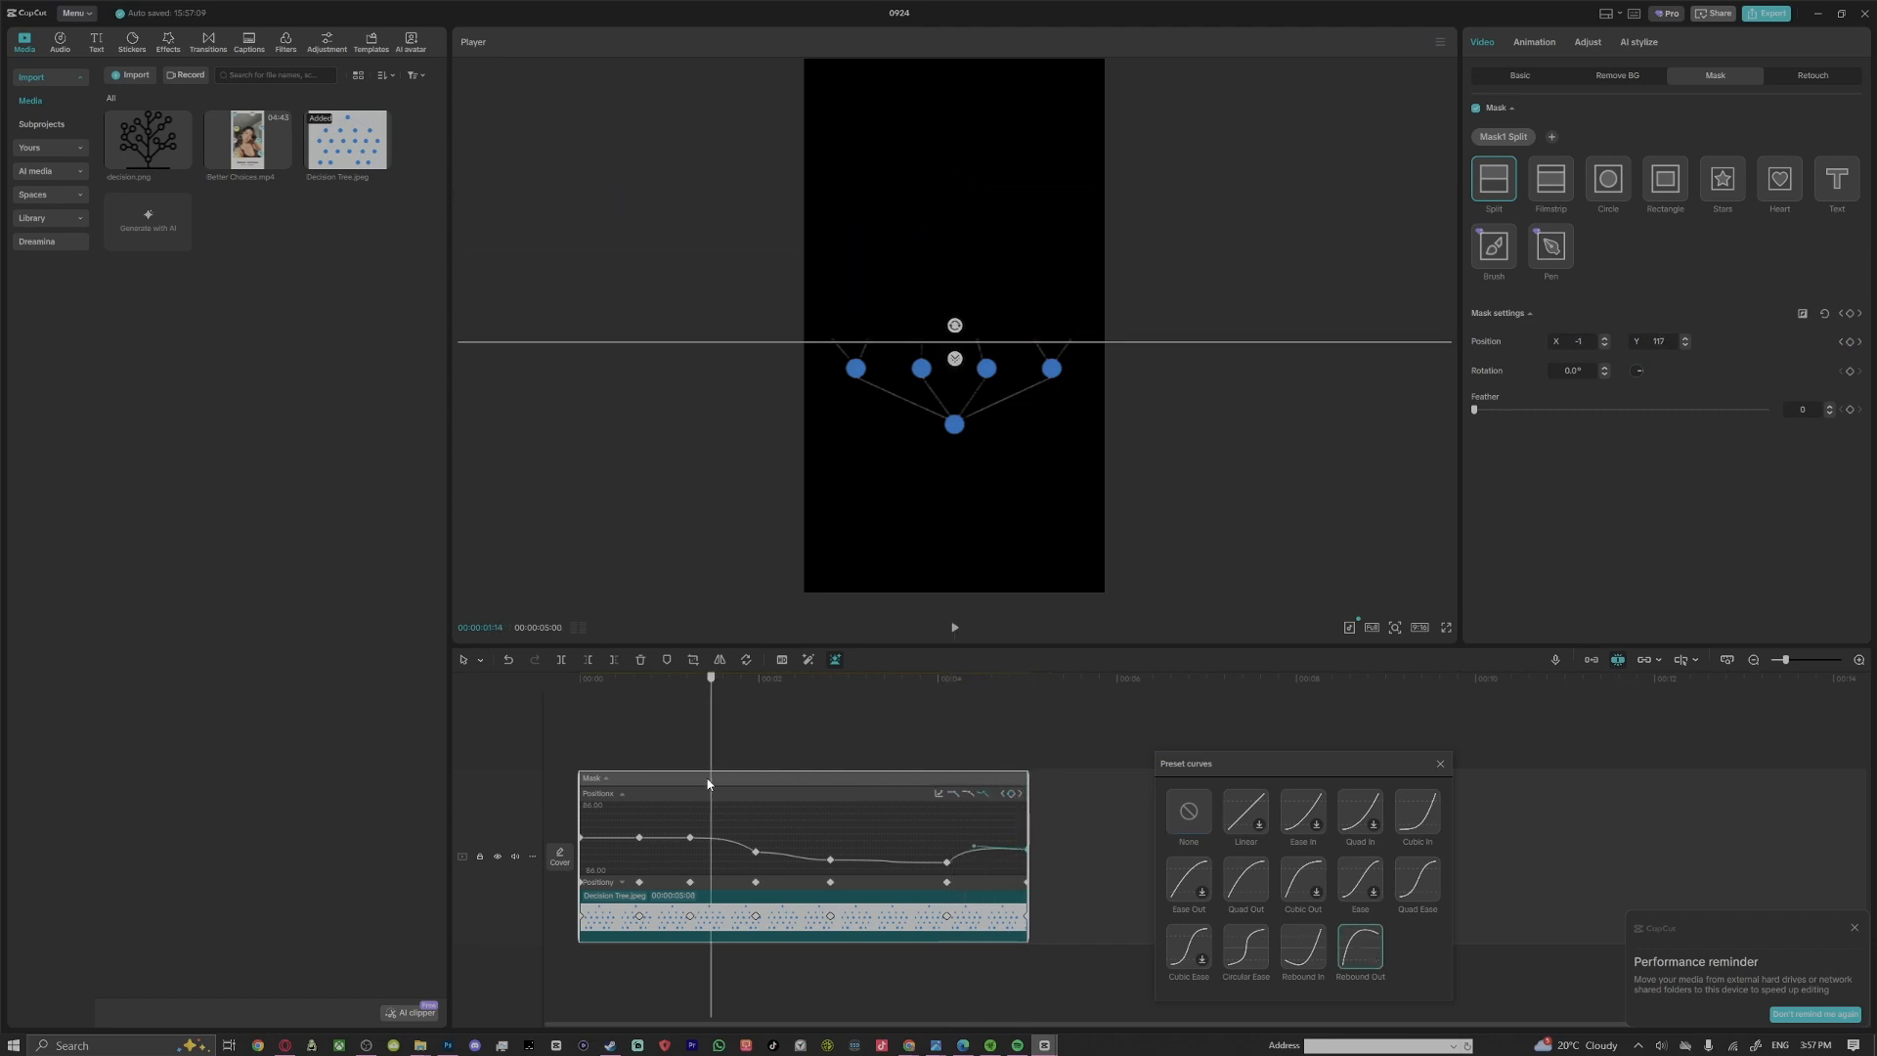
{"action": "left_click_drag", "start_coordinate": [717, 773], "coordinate": [518, 826]}
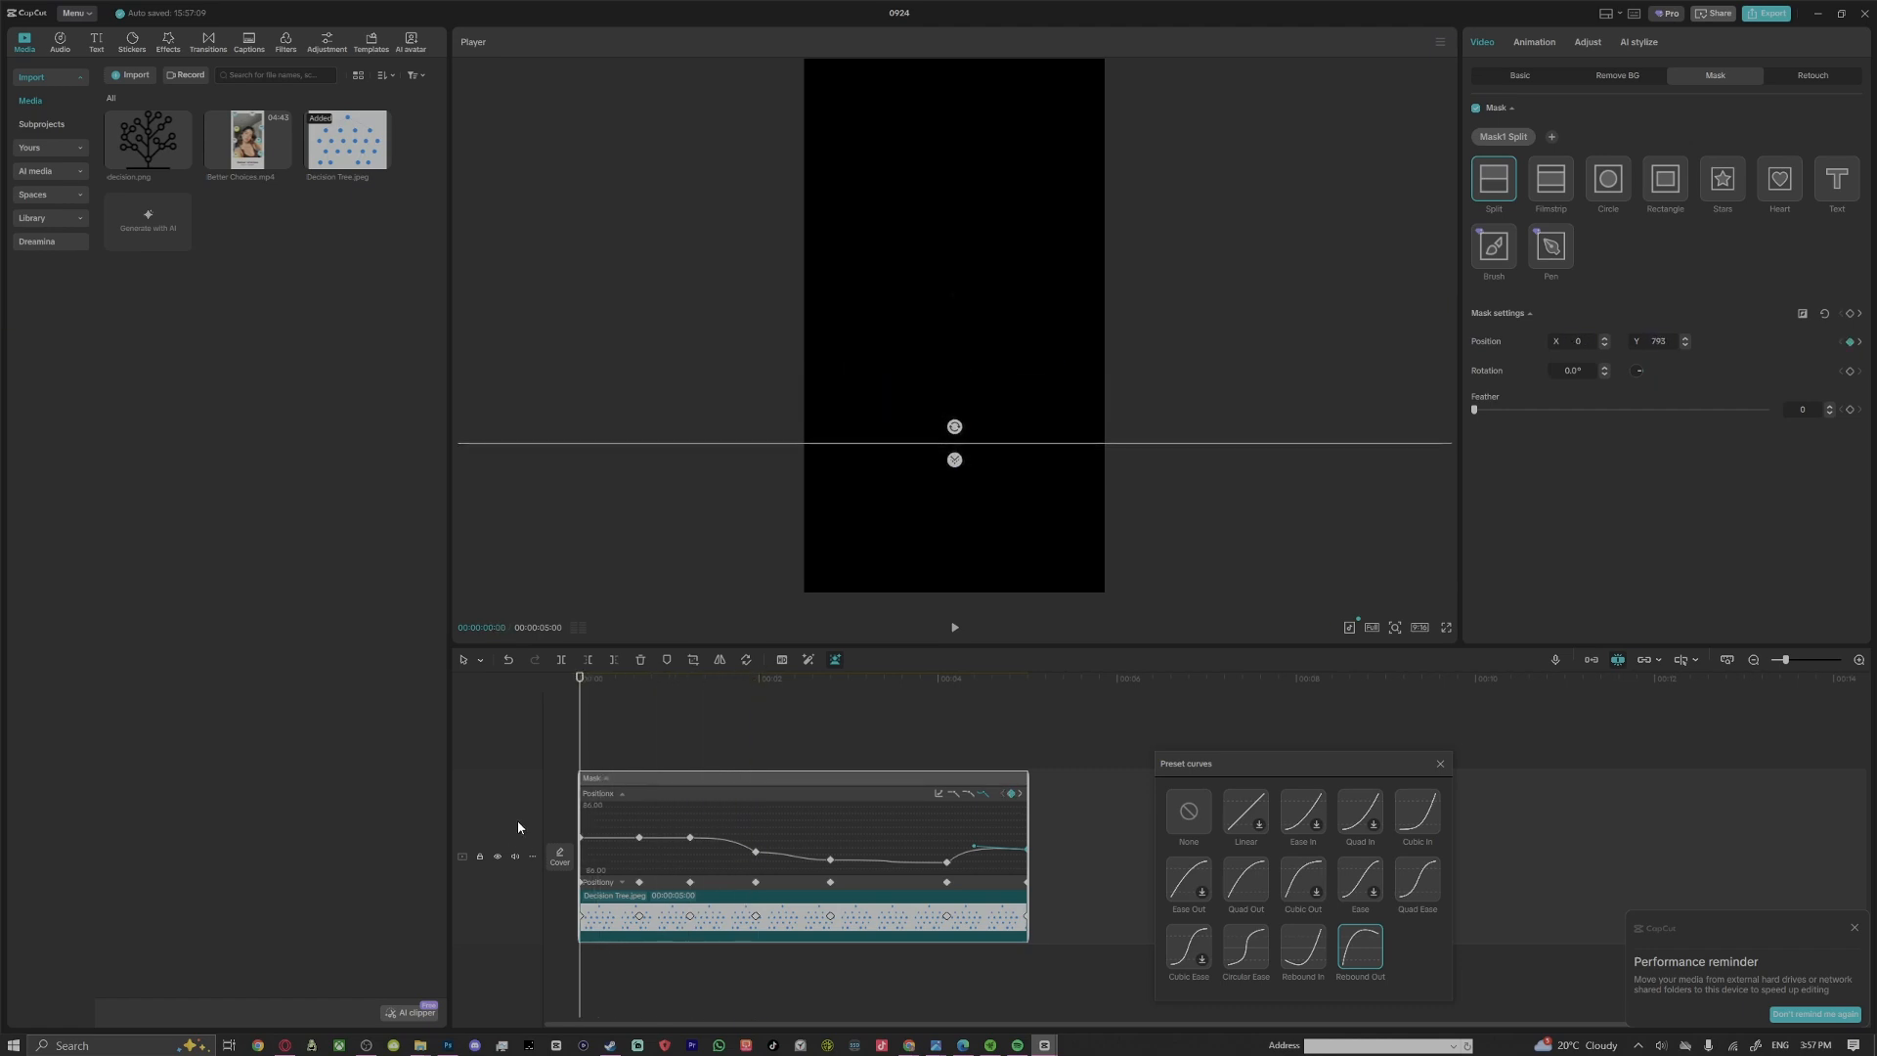
{"action": "left_click", "coordinate": [957, 630]}
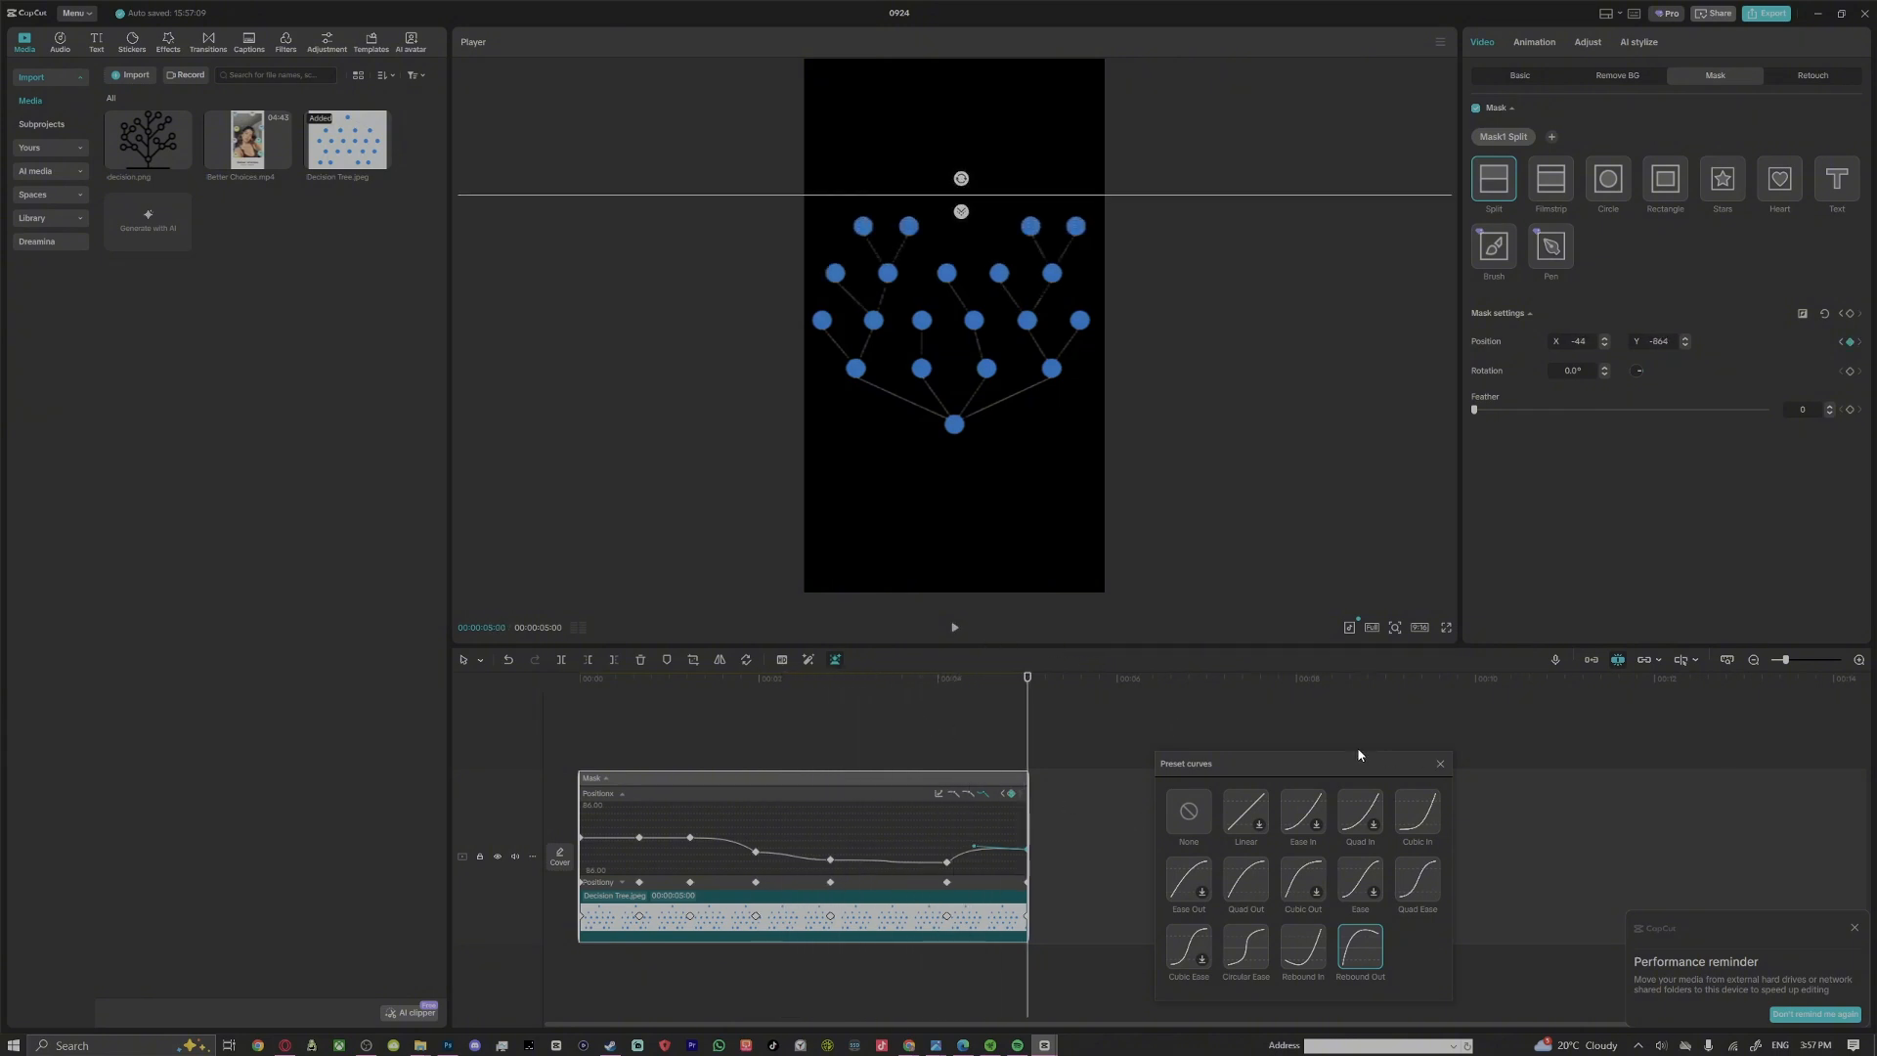
Close the preset curves and hide the clip's variable speed animation graph
{"action": "left_click", "coordinate": [1440, 764]}
{"action": "right_click", "coordinate": [889, 836]}
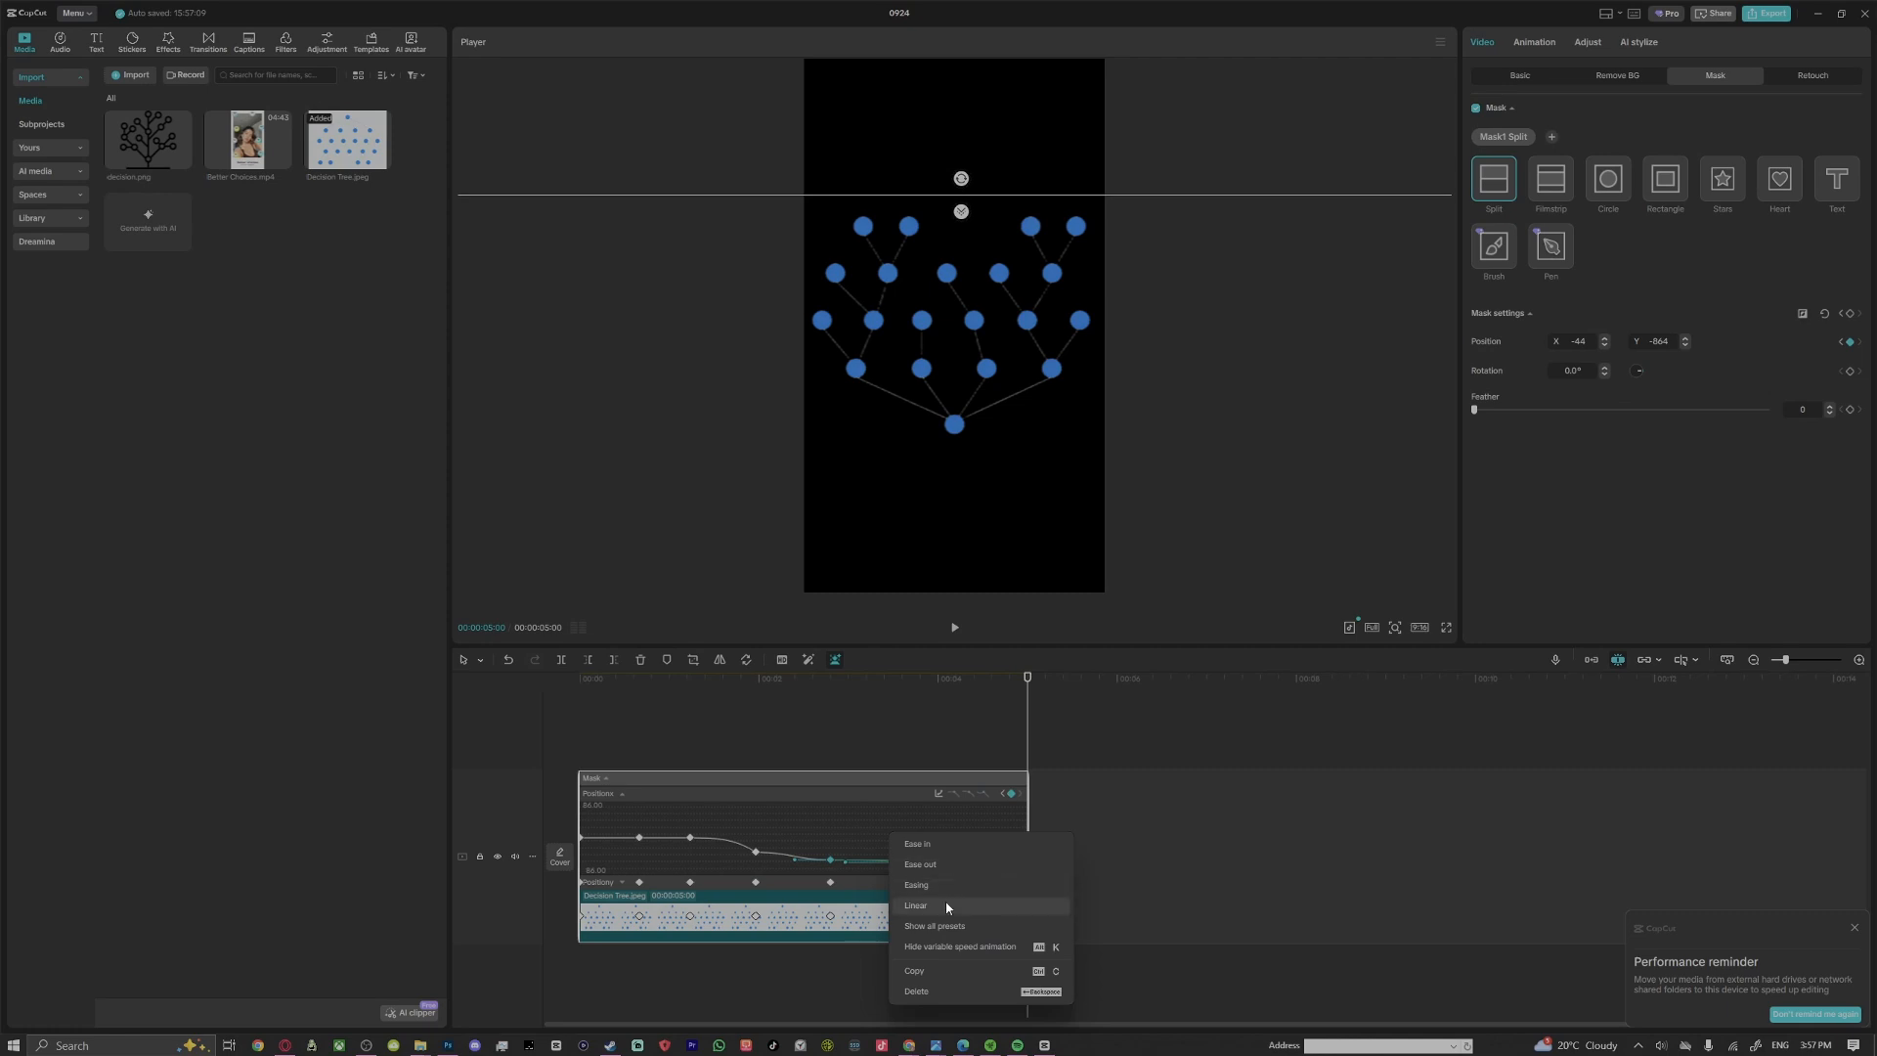
{"action": "left_click", "coordinate": [983, 948]}
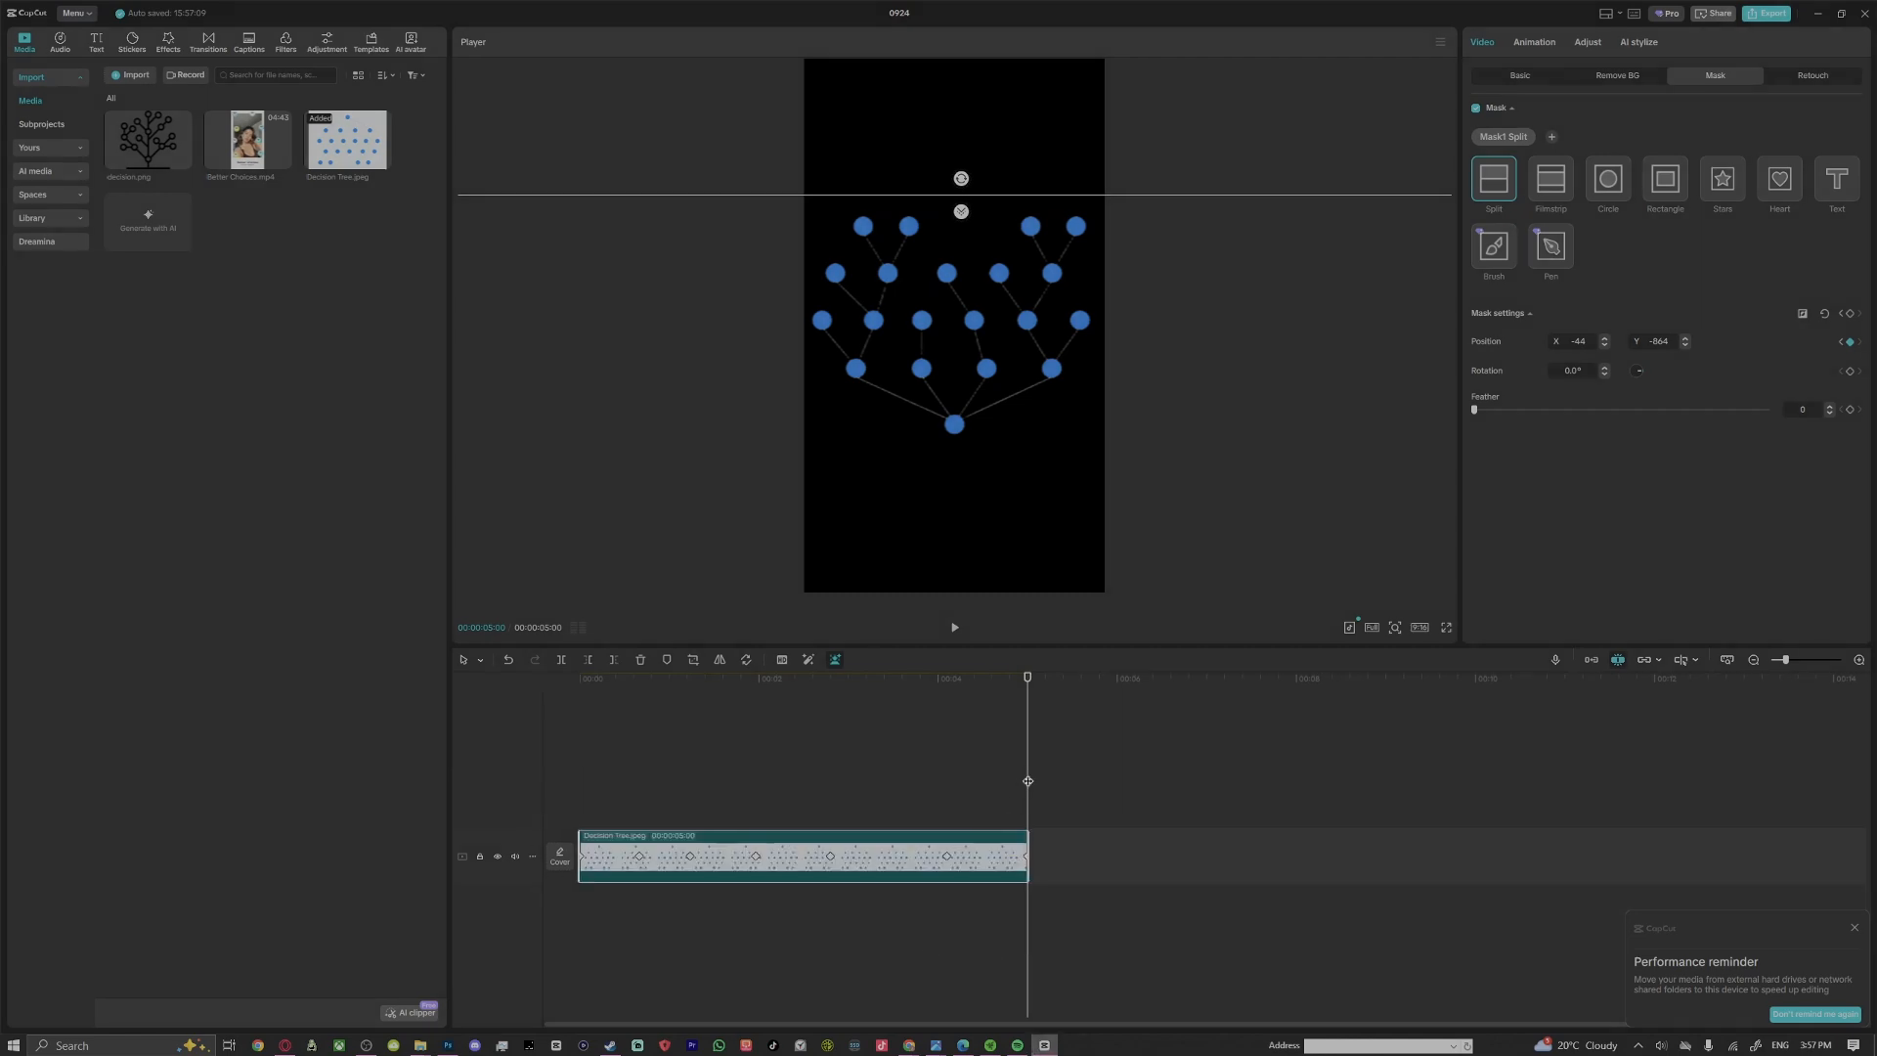
Place the playhead at 00:00:00:27 and search the sticker library for "yes no"
{"action": "left_click_drag", "start_coordinate": [1027, 781], "coordinate": [1034, 826]}
{"action": "left_click_drag", "start_coordinate": [1029, 751], "coordinate": [638, 788]}
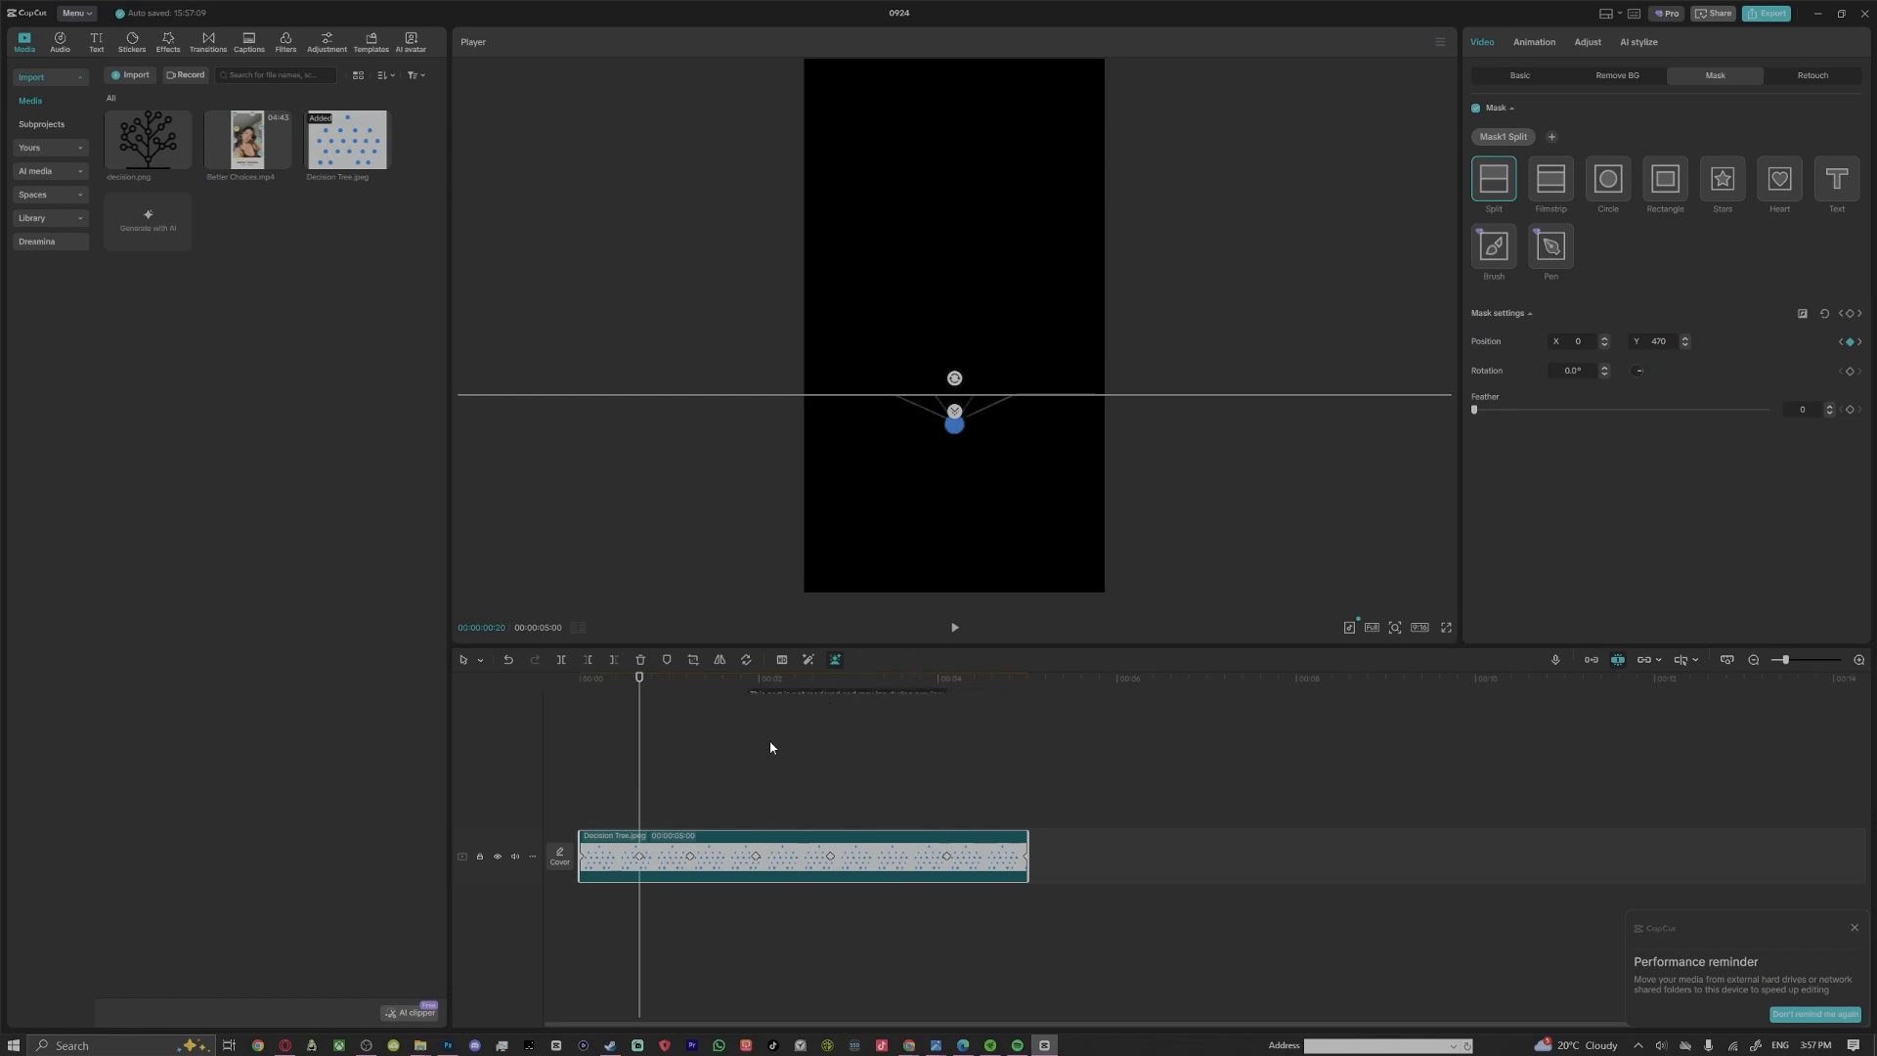
{"action": "left_click_drag", "start_coordinate": [640, 782], "coordinate": [659, 787]}
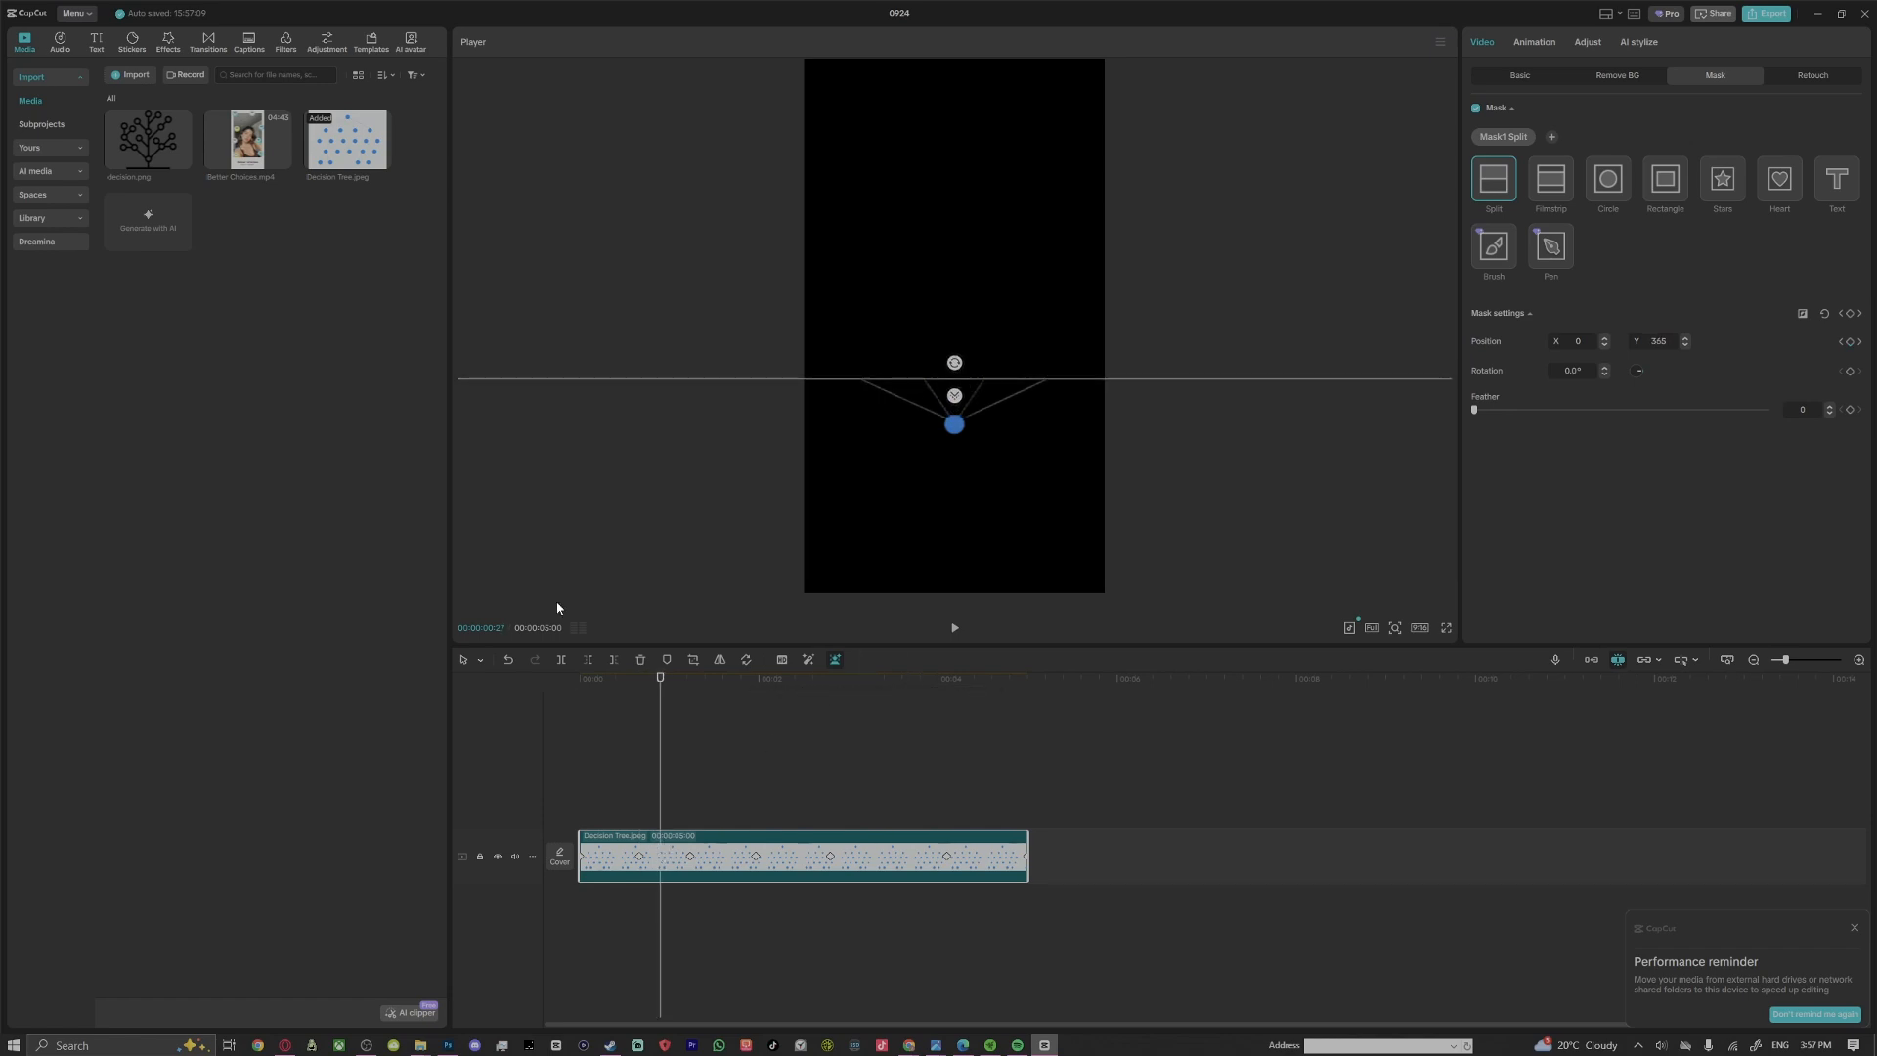
{"action": "left_click", "coordinate": [174, 43]}
{"action": "left_click", "coordinate": [135, 48]}
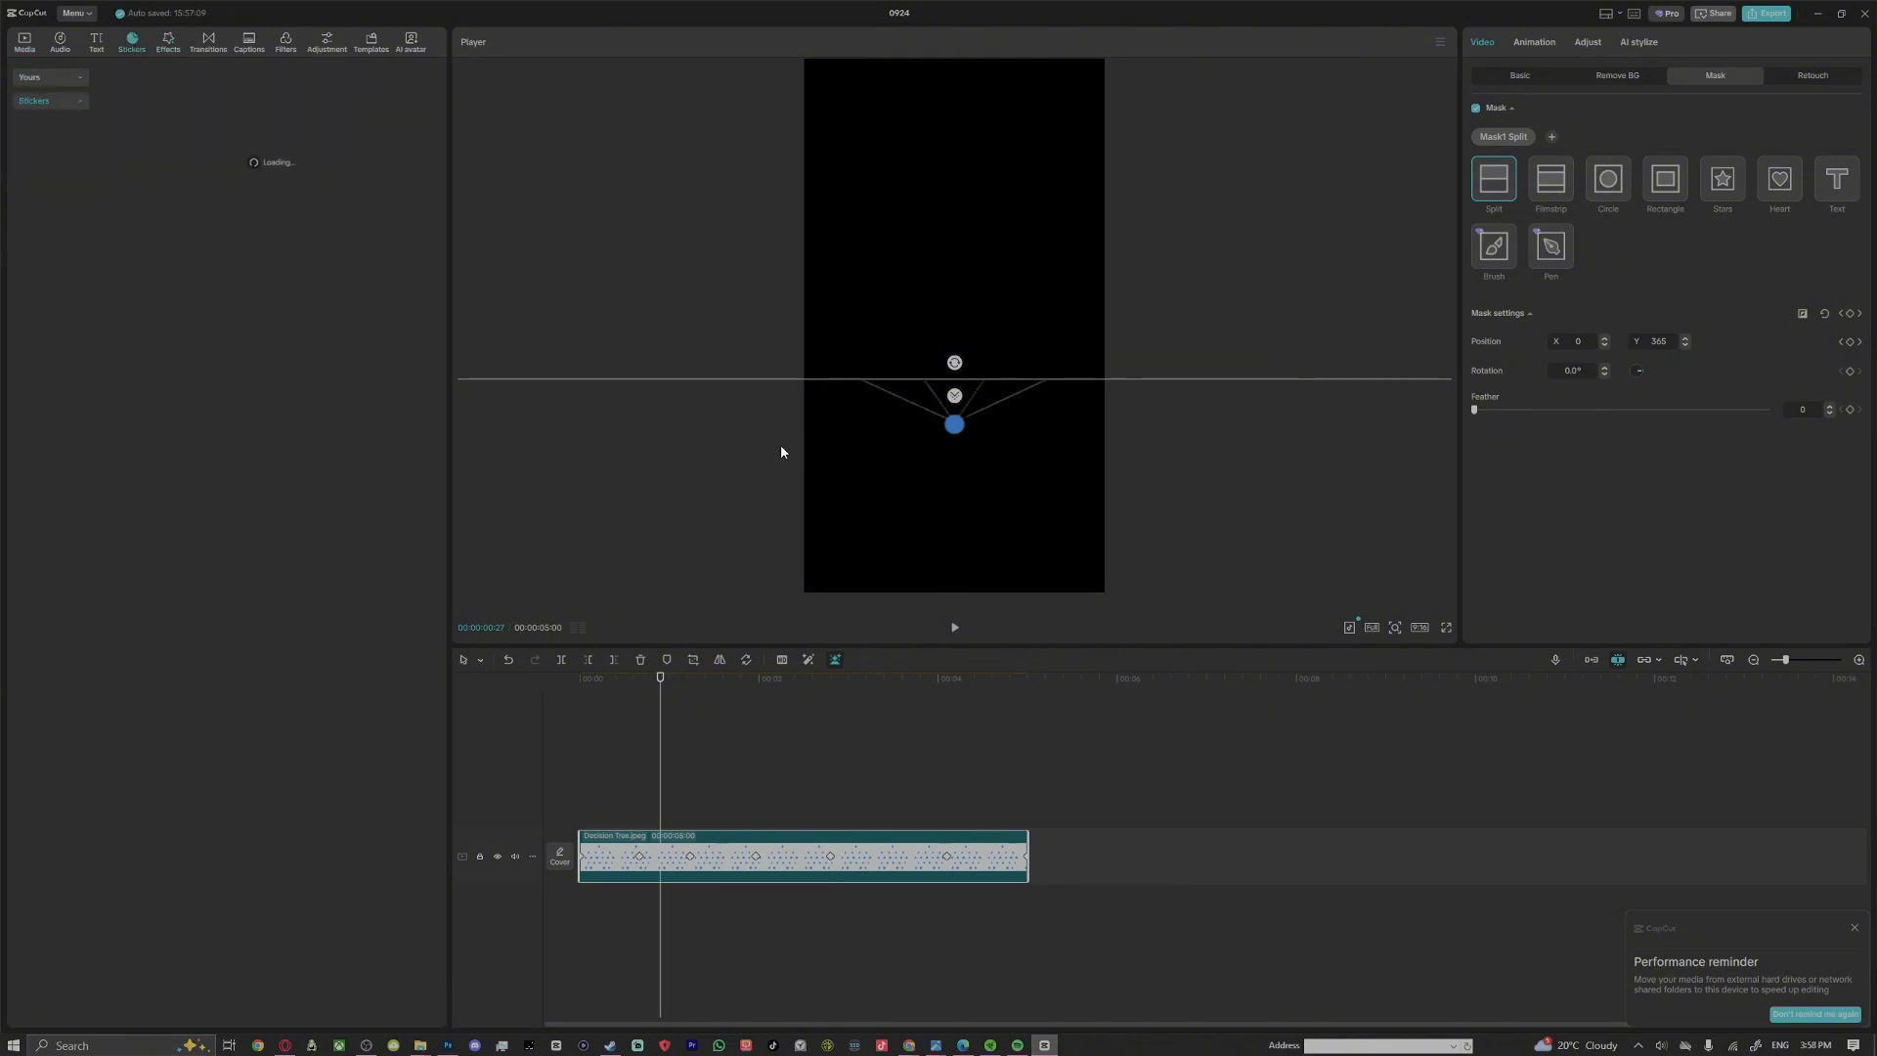
{"action": "left_click", "coordinate": [196, 75]}
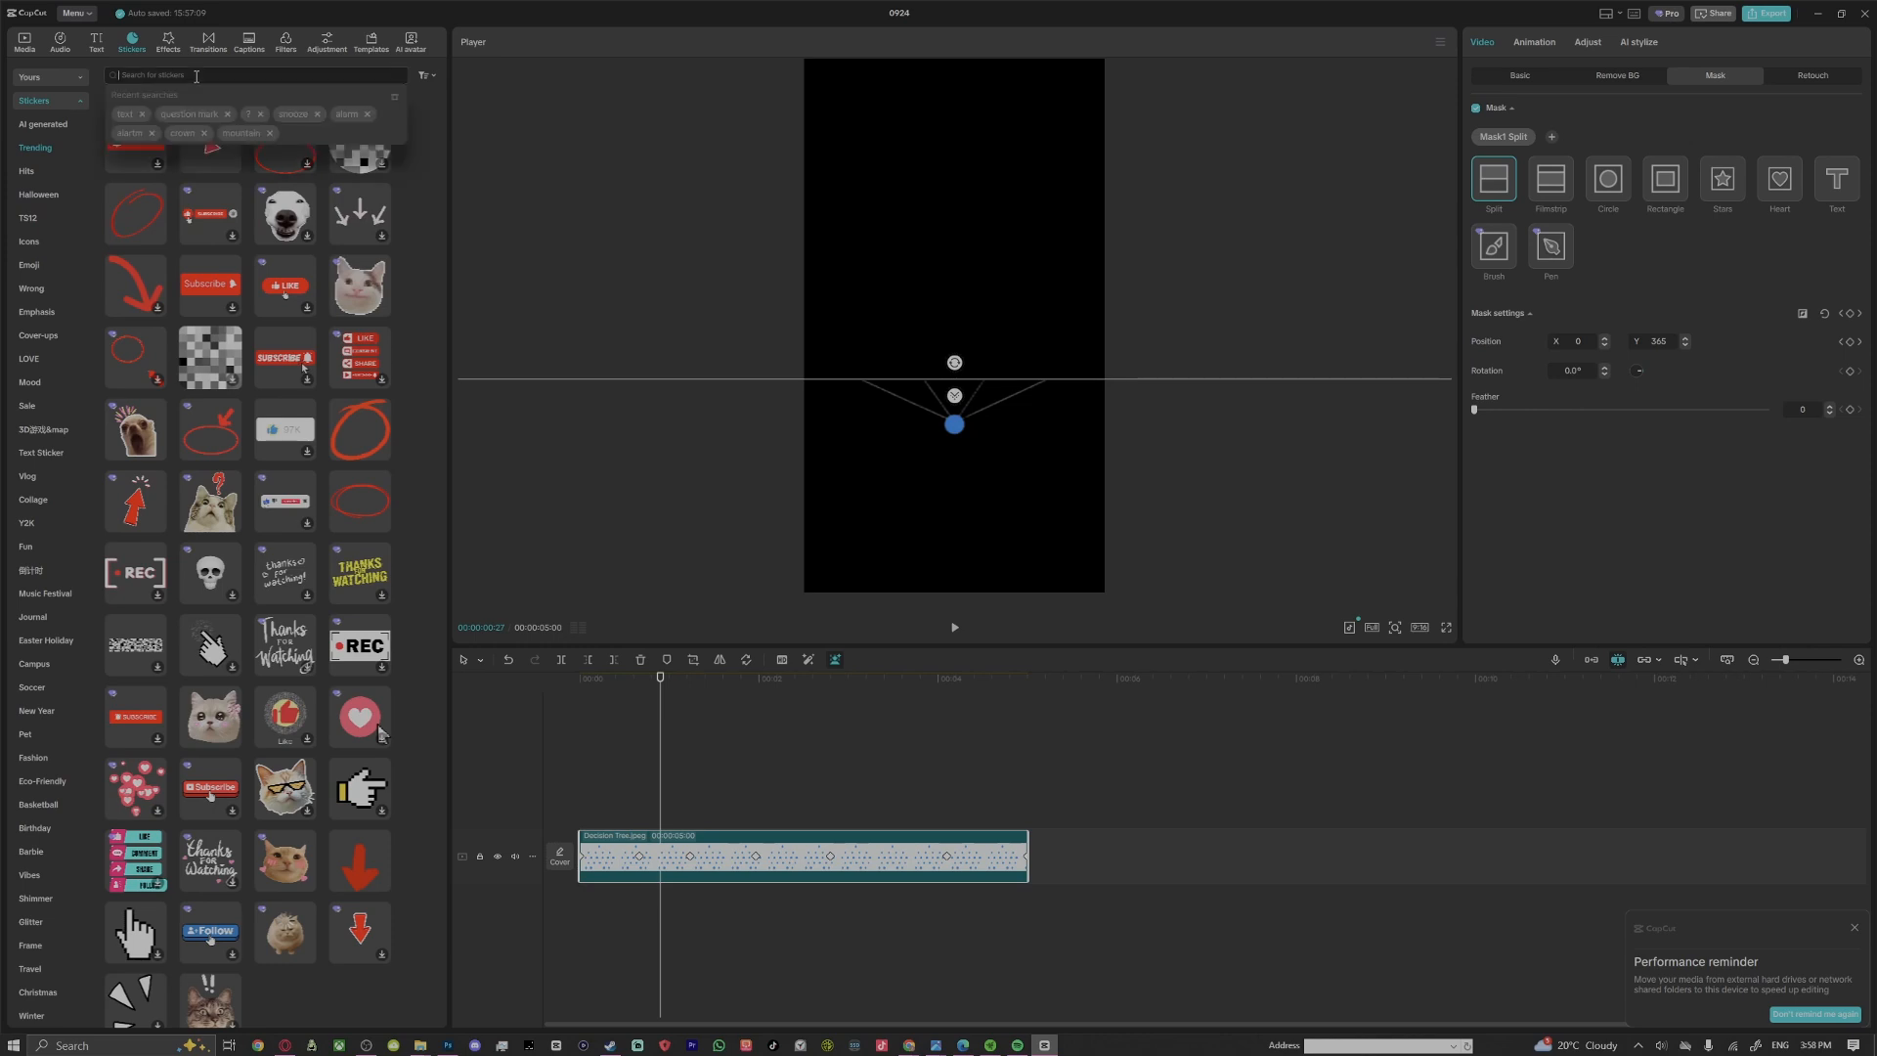
{"action": "type", "text": "ye"}
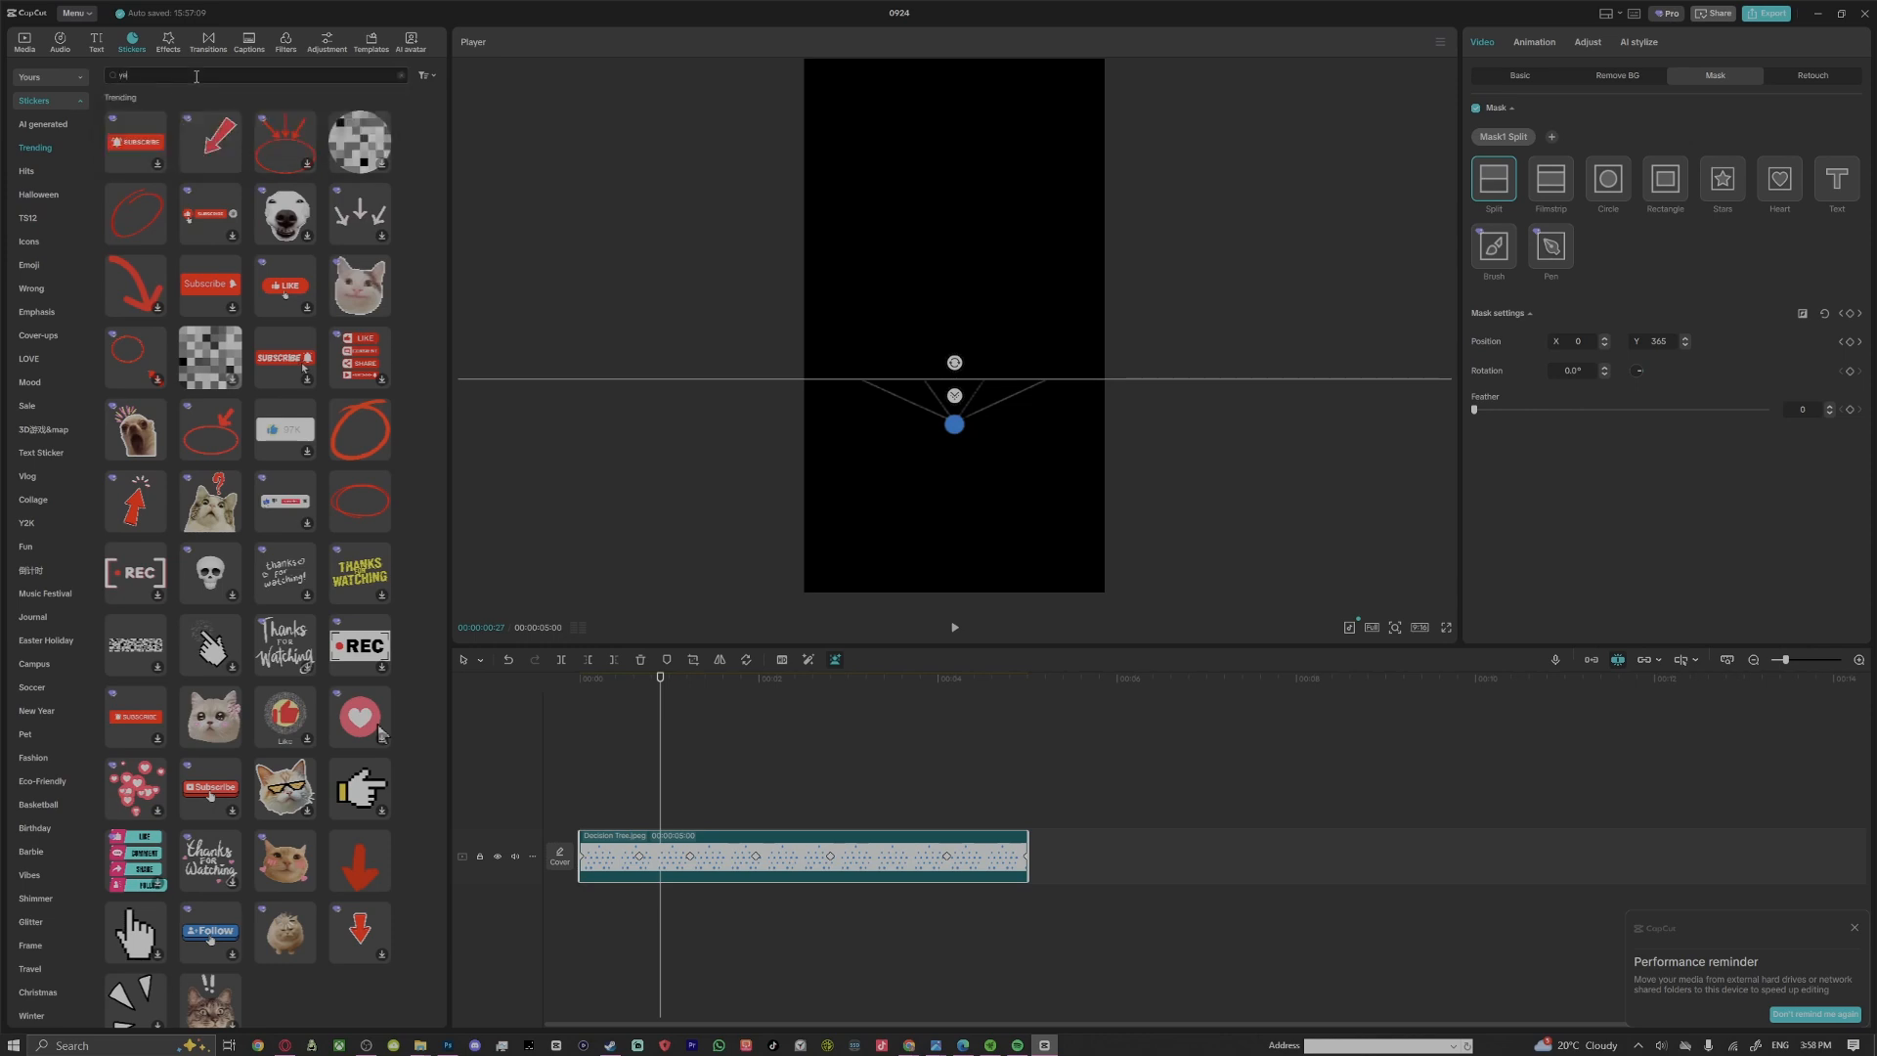
{"action": "type", "text": "s no"}
{"action": "key", "text": "Return"}
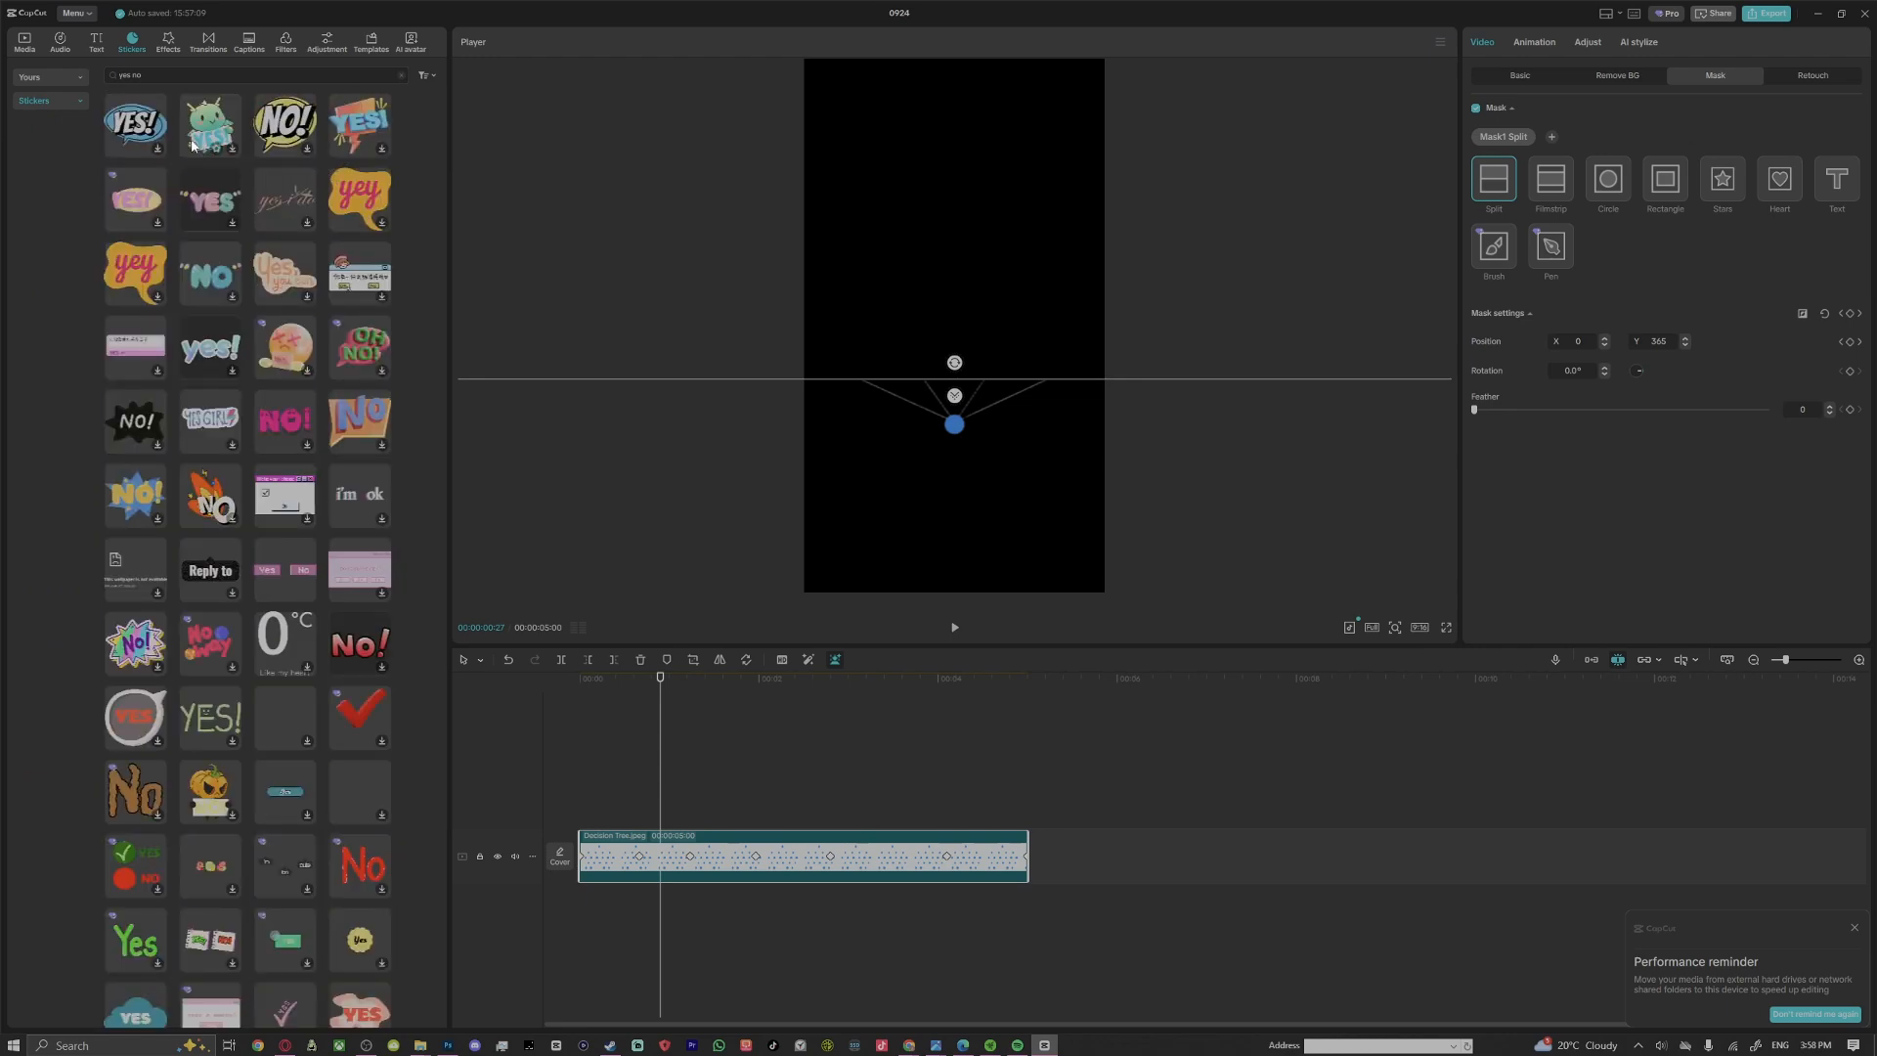
Preview the yes/no notepad and thumbs up/down stickers, and add the YES/NO toggle switch sticker to the timeline at 00:00:00:27
{"action": "scroll", "coordinate": [297, 365], "scroll_direction": "down", "scroll_amount": 3}
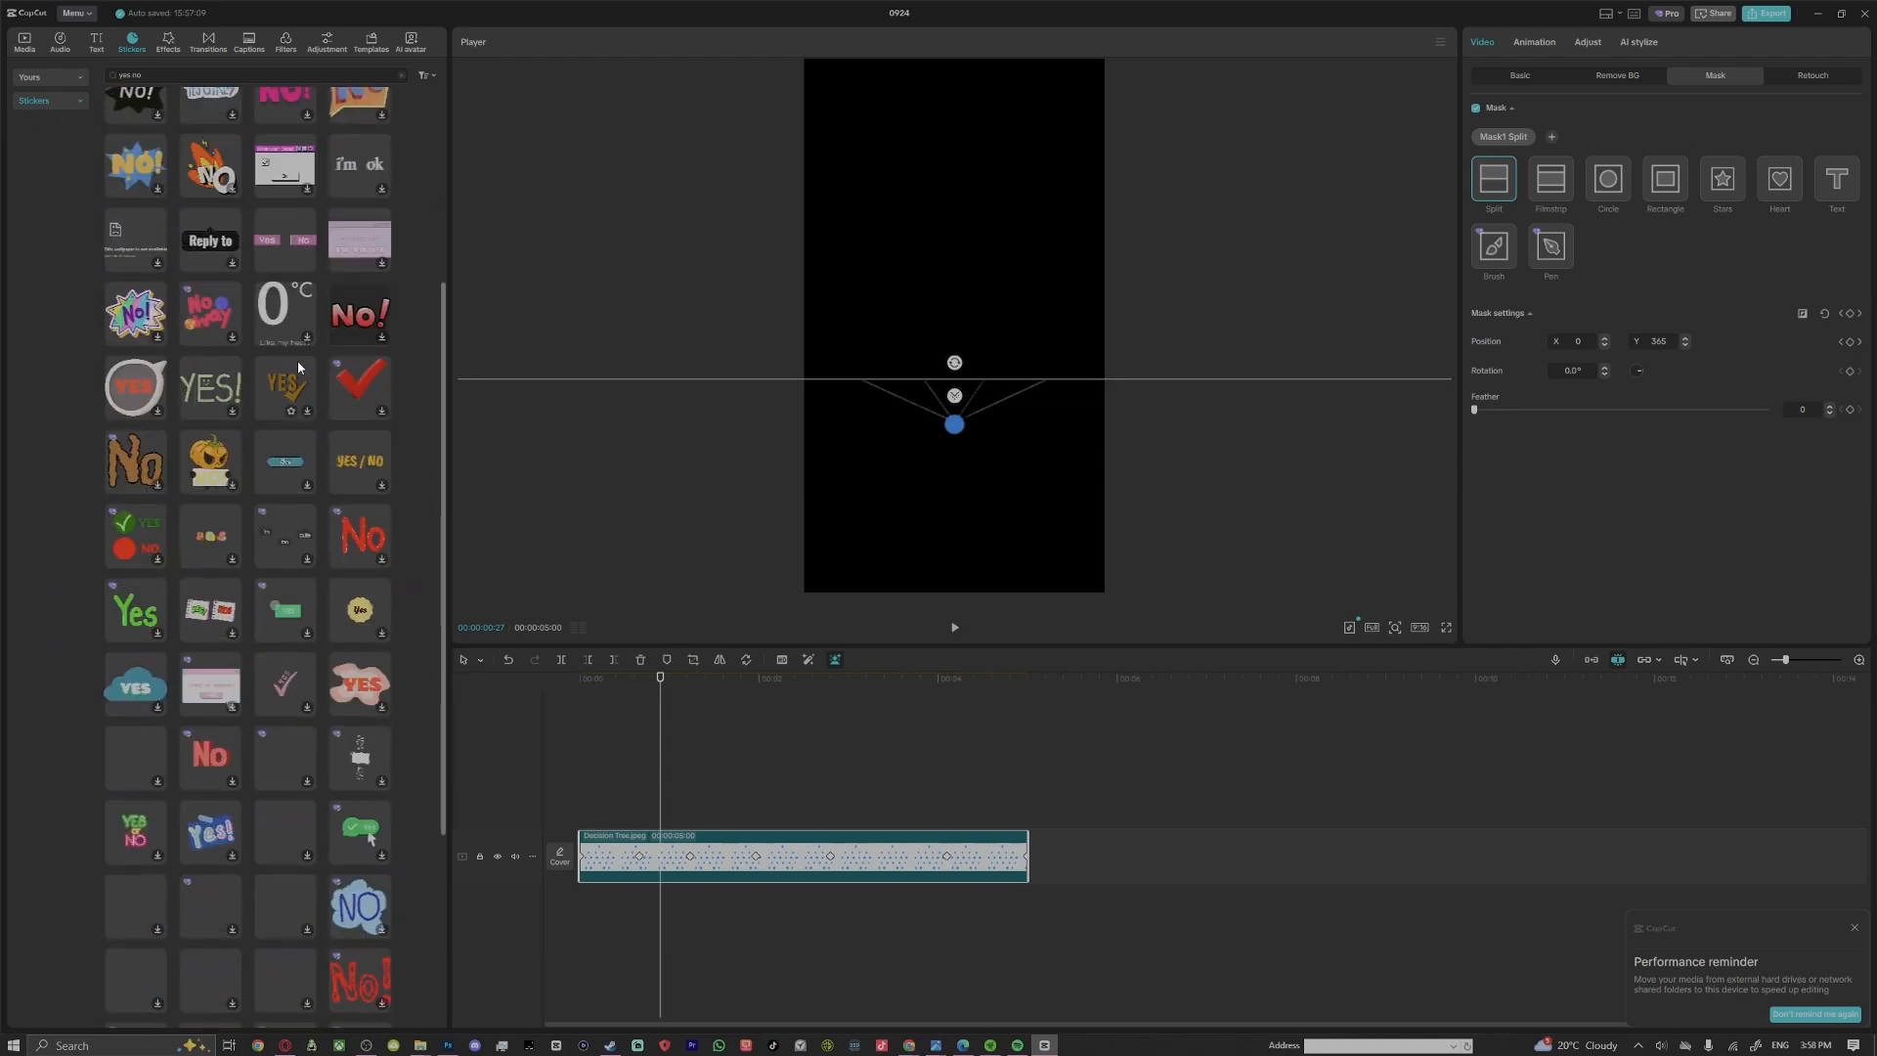
{"action": "scroll", "coordinate": [296, 356], "scroll_direction": "down", "scroll_amount": 3}
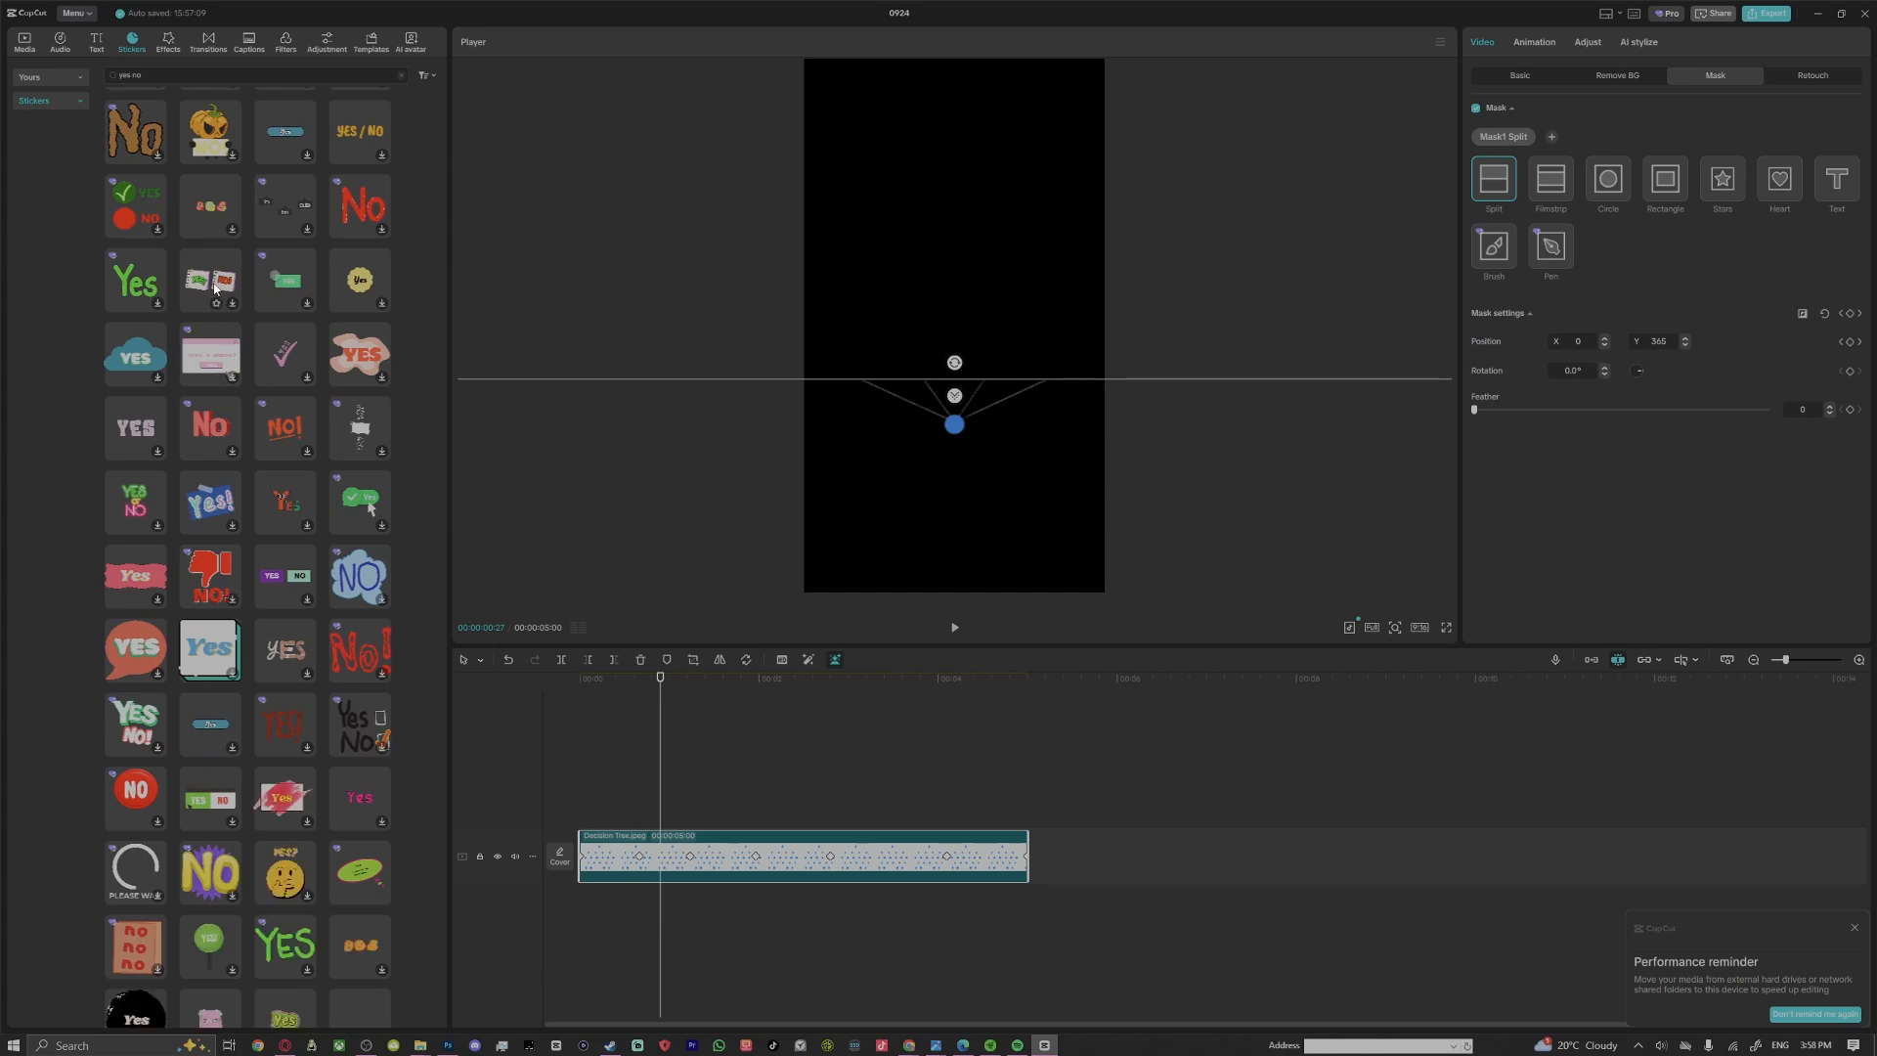
{"action": "left_click", "coordinate": [231, 285]}
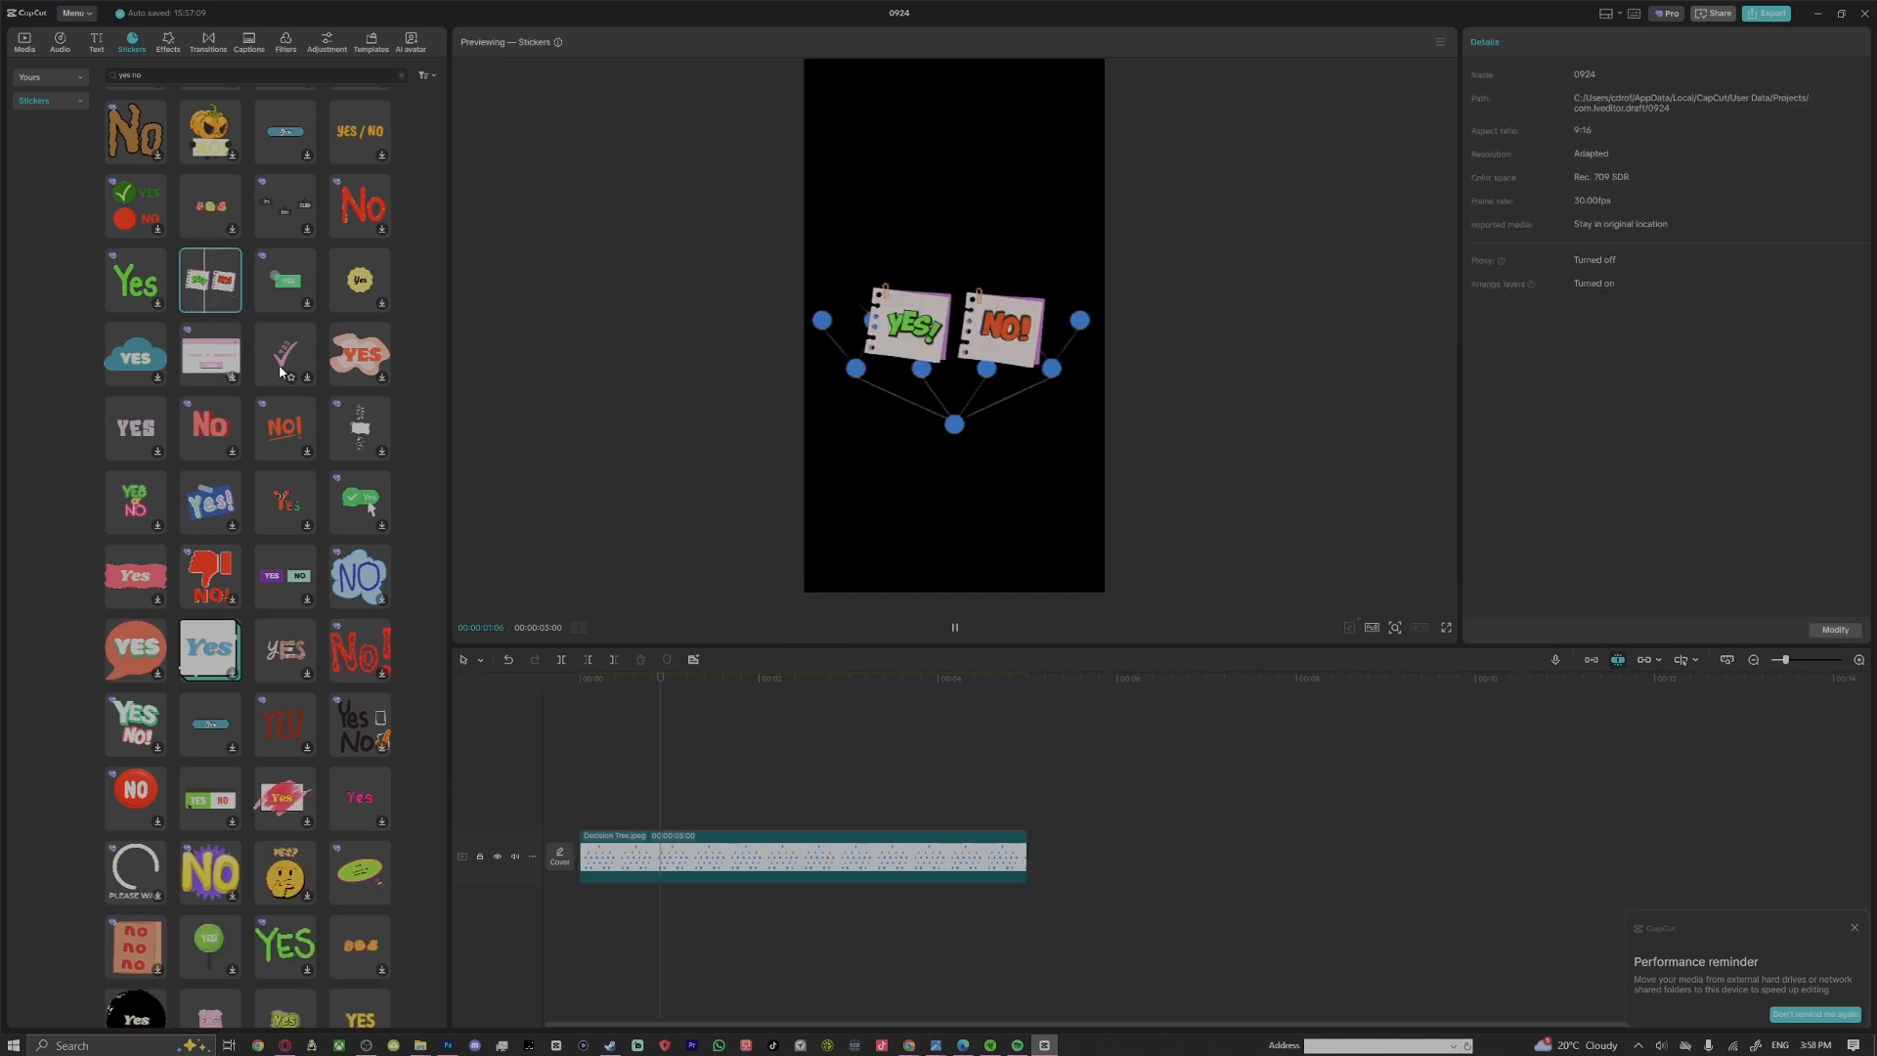
{"action": "scroll", "coordinate": [311, 524], "scroll_direction": "down", "scroll_amount": 3}
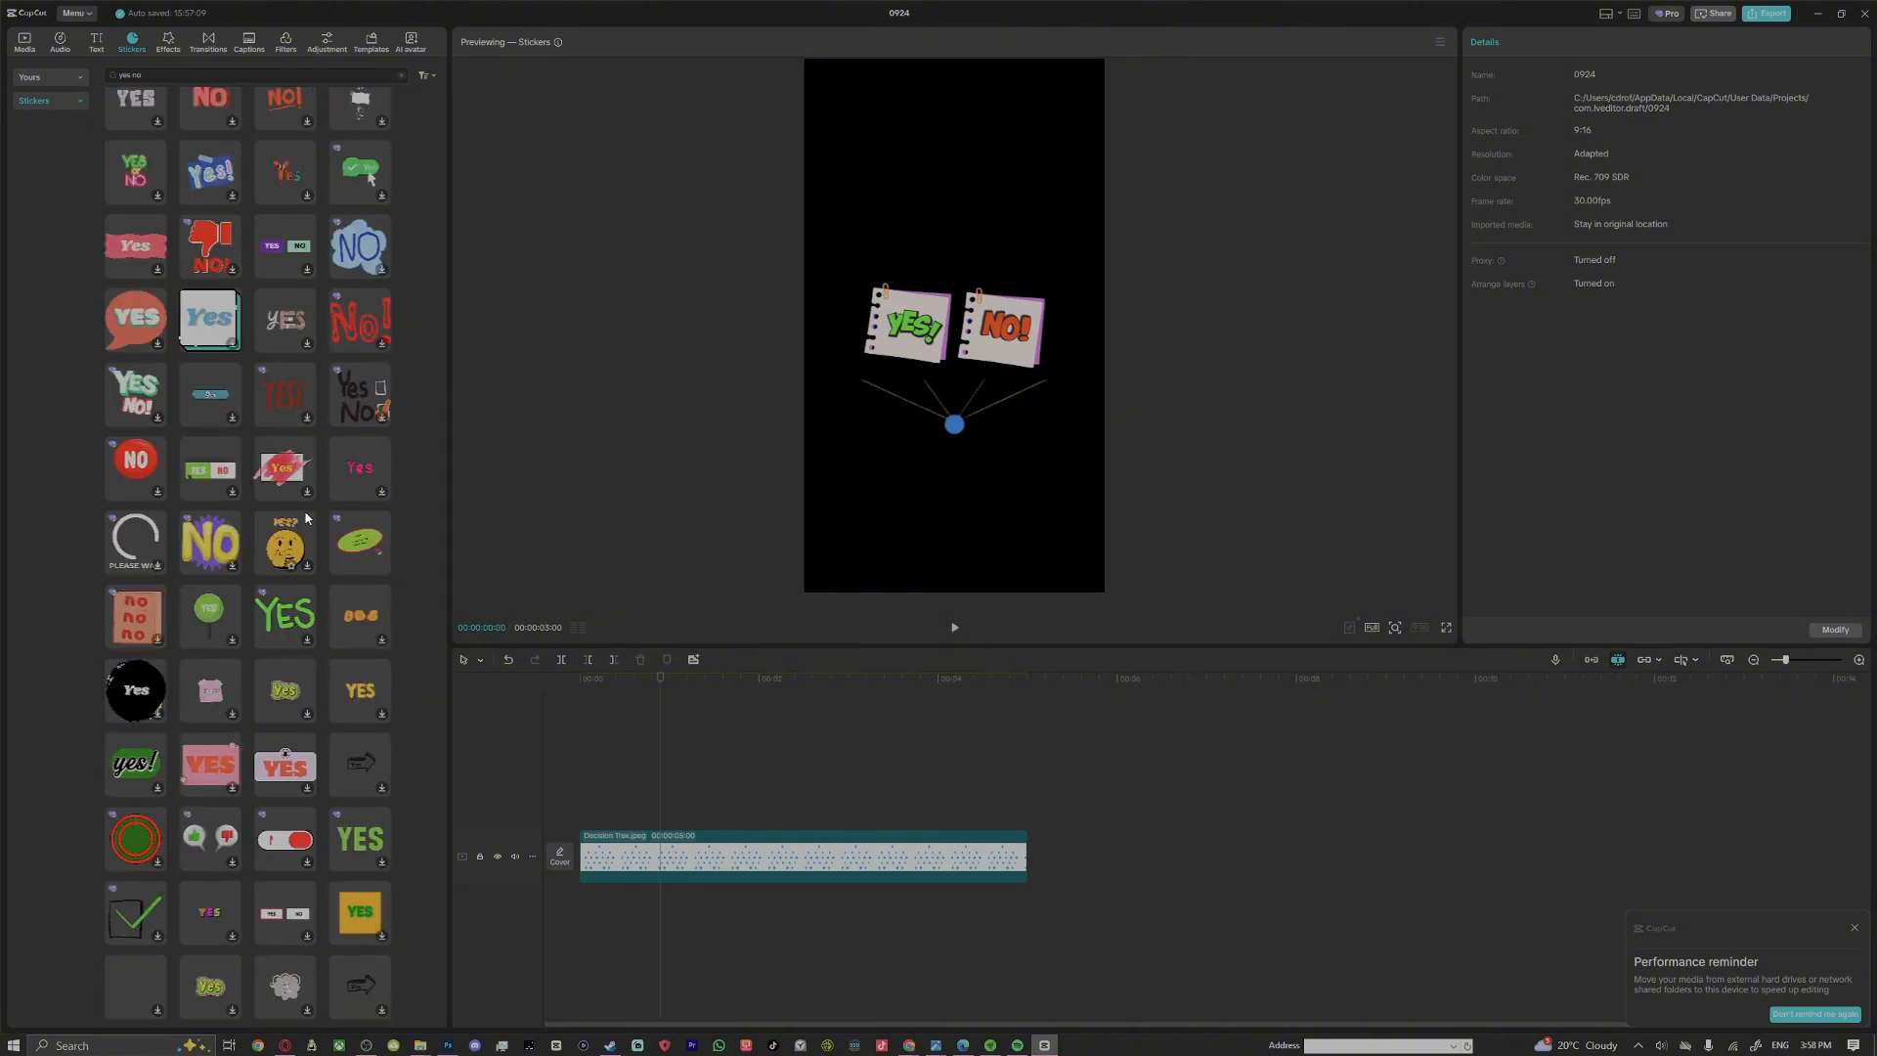
{"action": "scroll", "coordinate": [306, 518], "scroll_direction": "down", "scroll_amount": 1}
{"action": "left_click", "coordinate": [210, 772]}
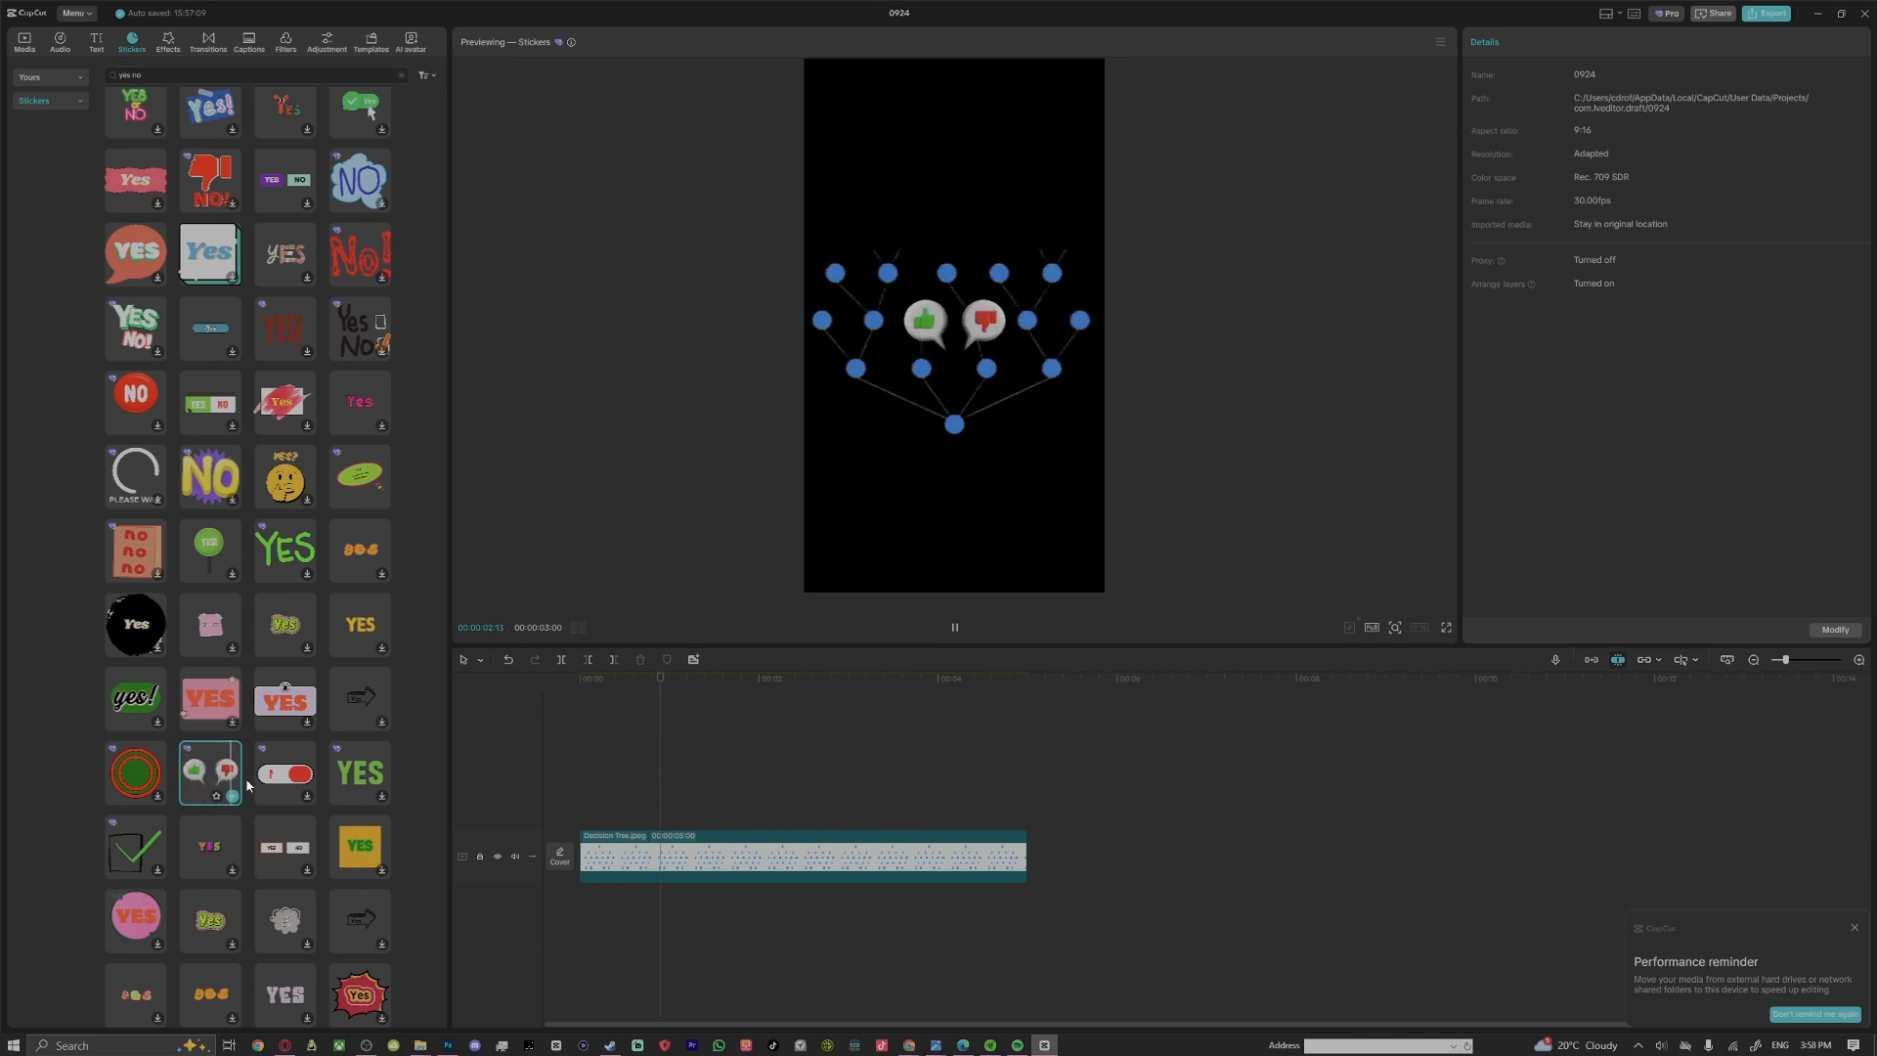
{"action": "left_click", "coordinate": [291, 775]}
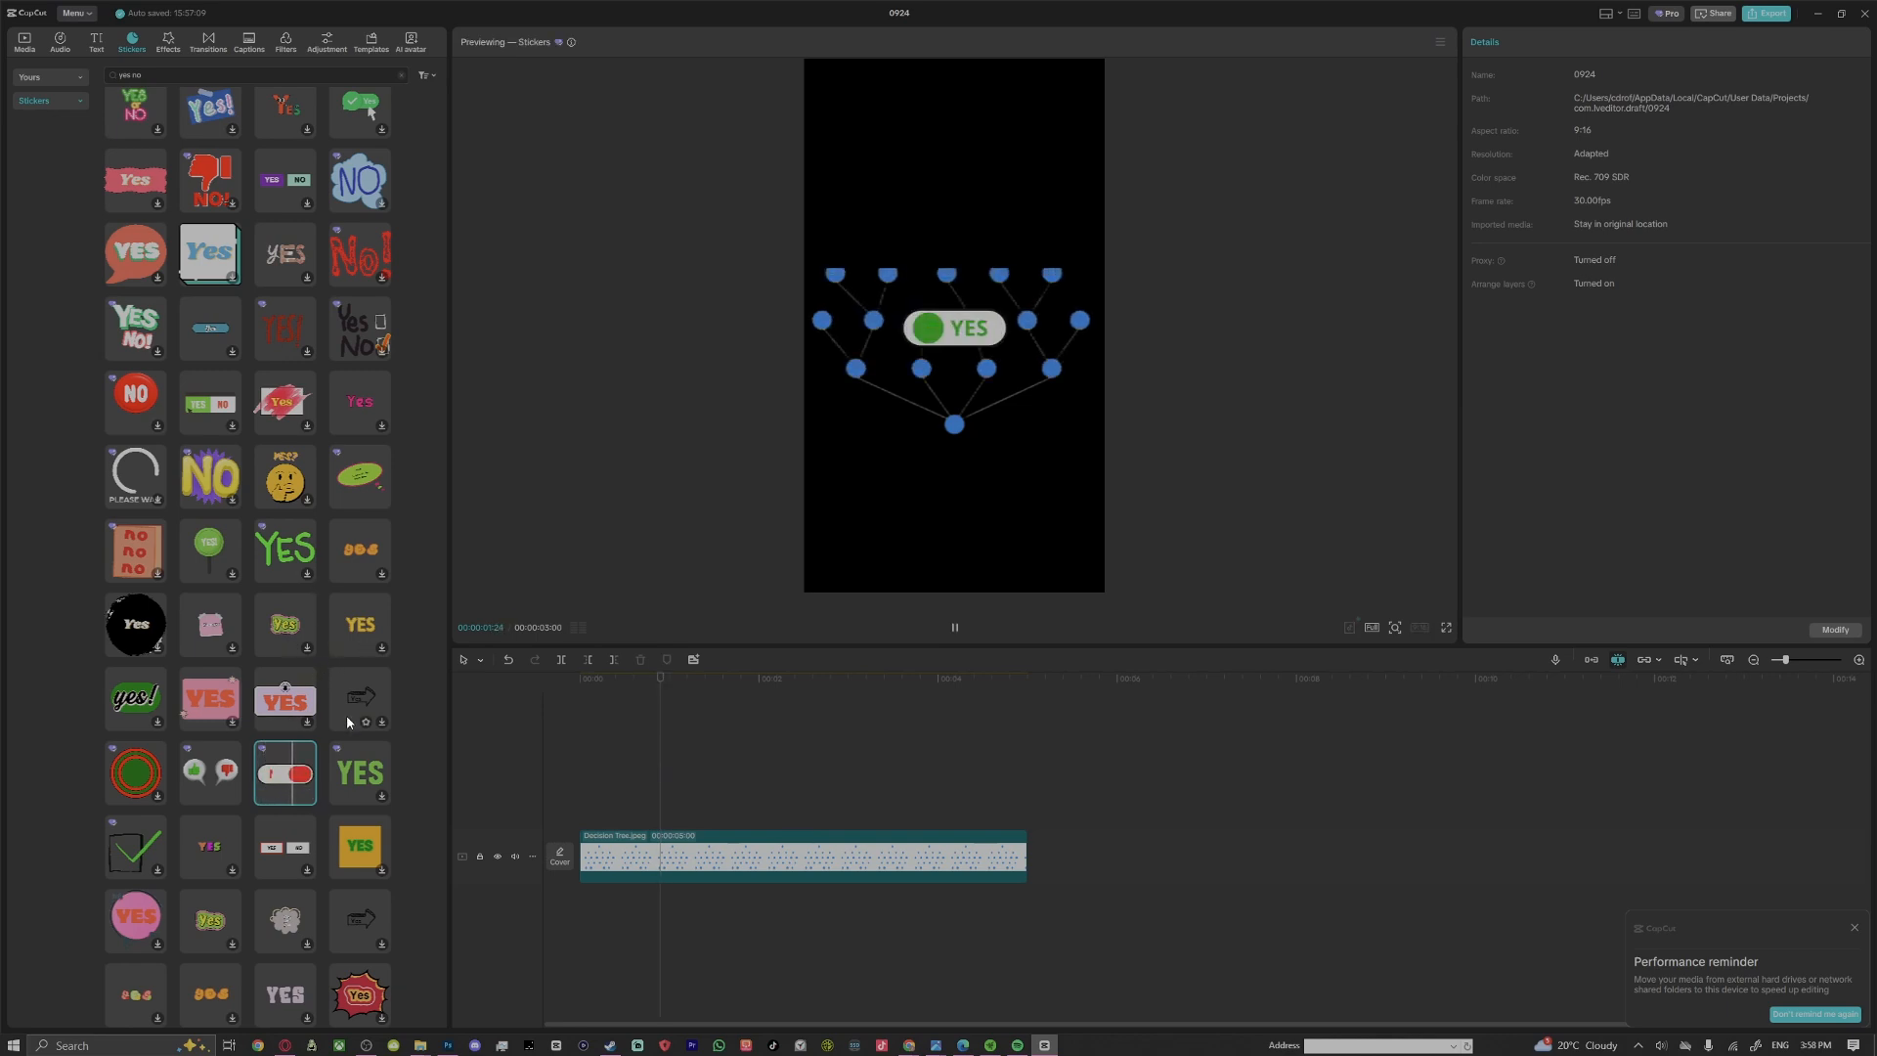
{"action": "left_click", "coordinate": [310, 797]}
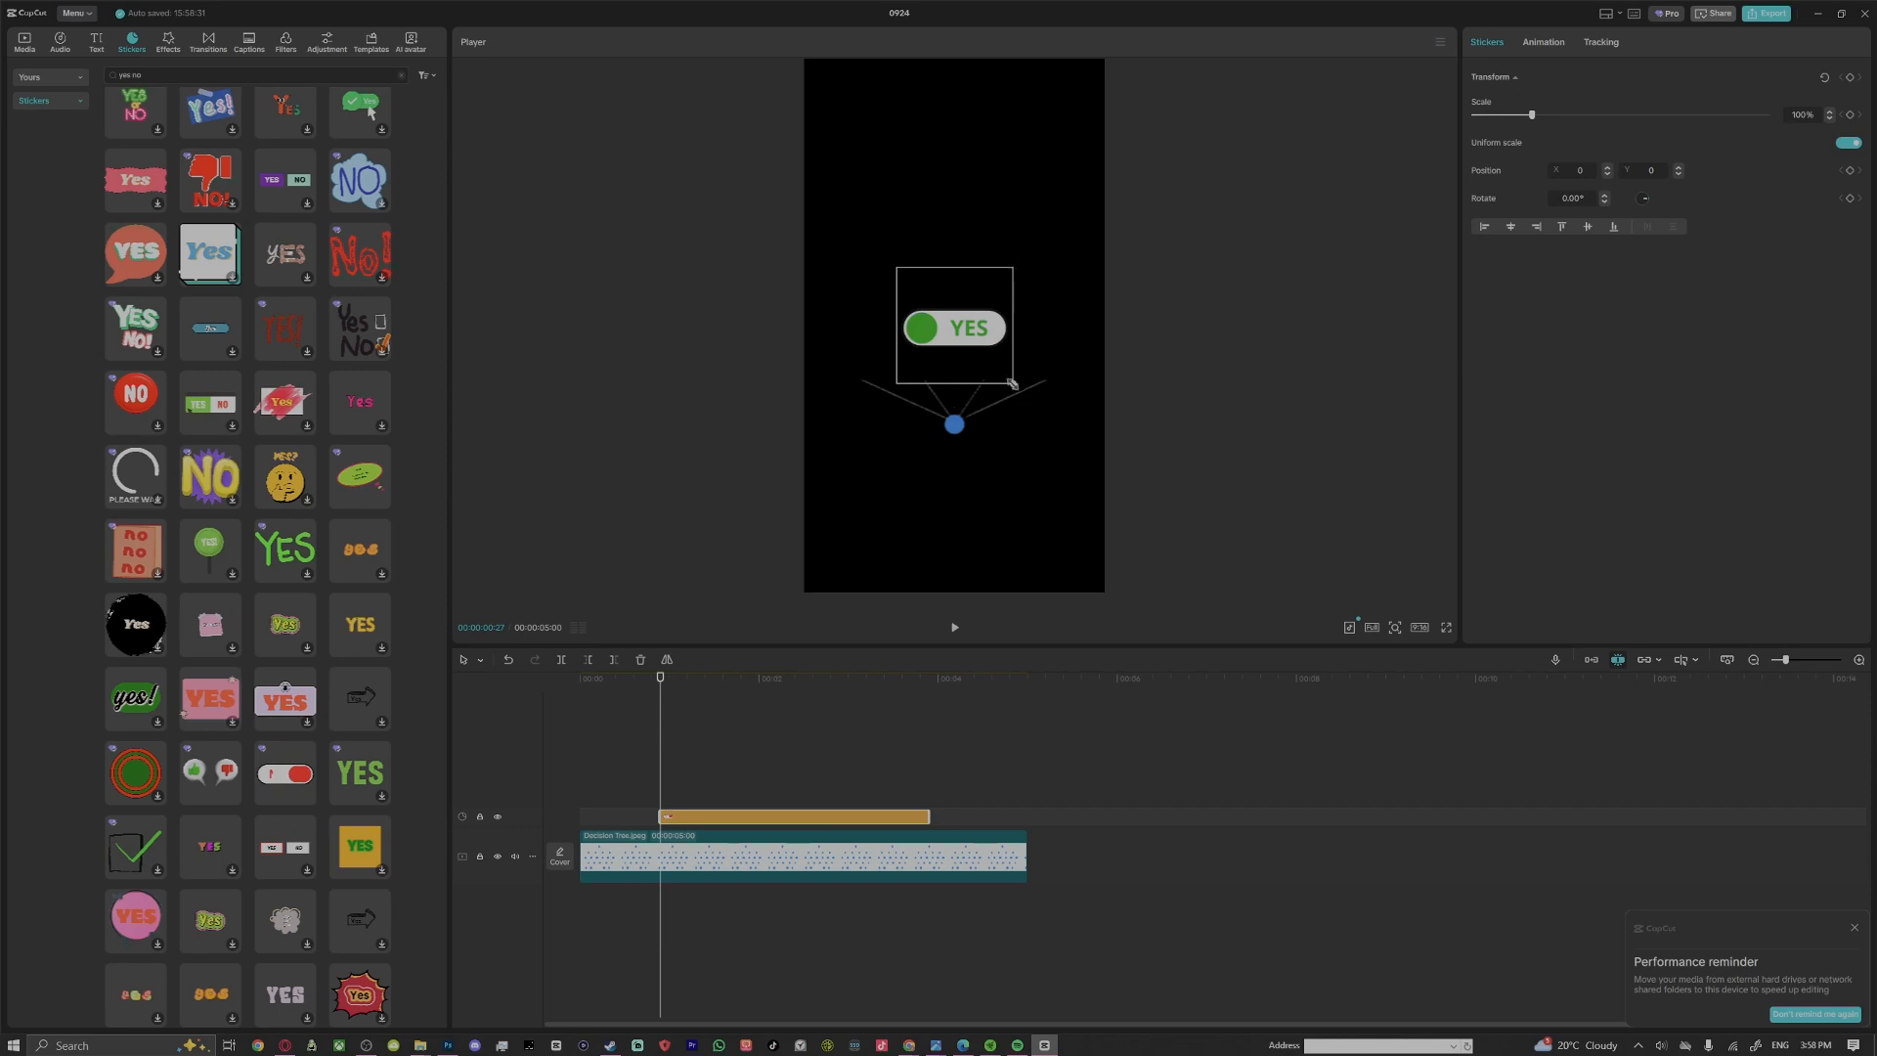
Shrink the YES/NO toggle sticker to 29% and place it at the end of the tree's leftmost branch
{"action": "left_click_drag", "start_coordinate": [1013, 383], "coordinate": [886, 394]}
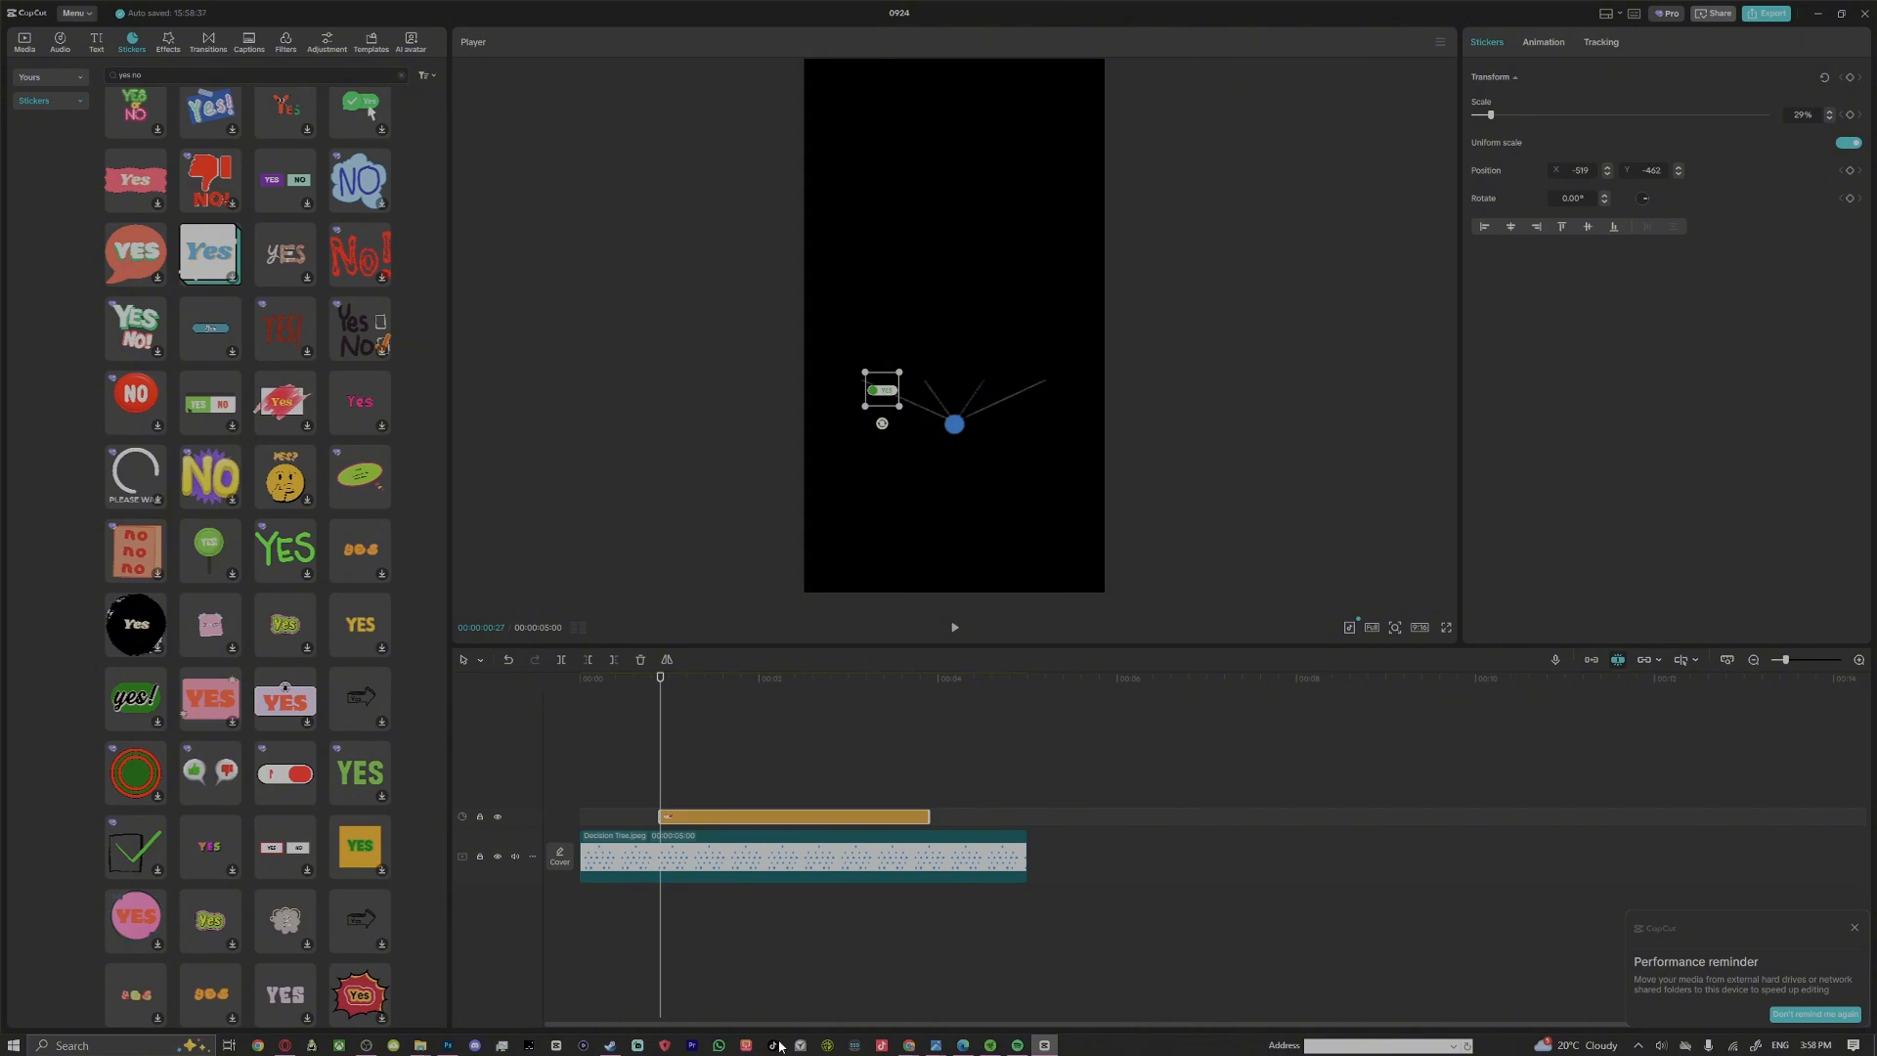
Switch to Chrome and open giphy.com in a new tab
{"action": "mouse_move", "coordinate": [909, 1044]}
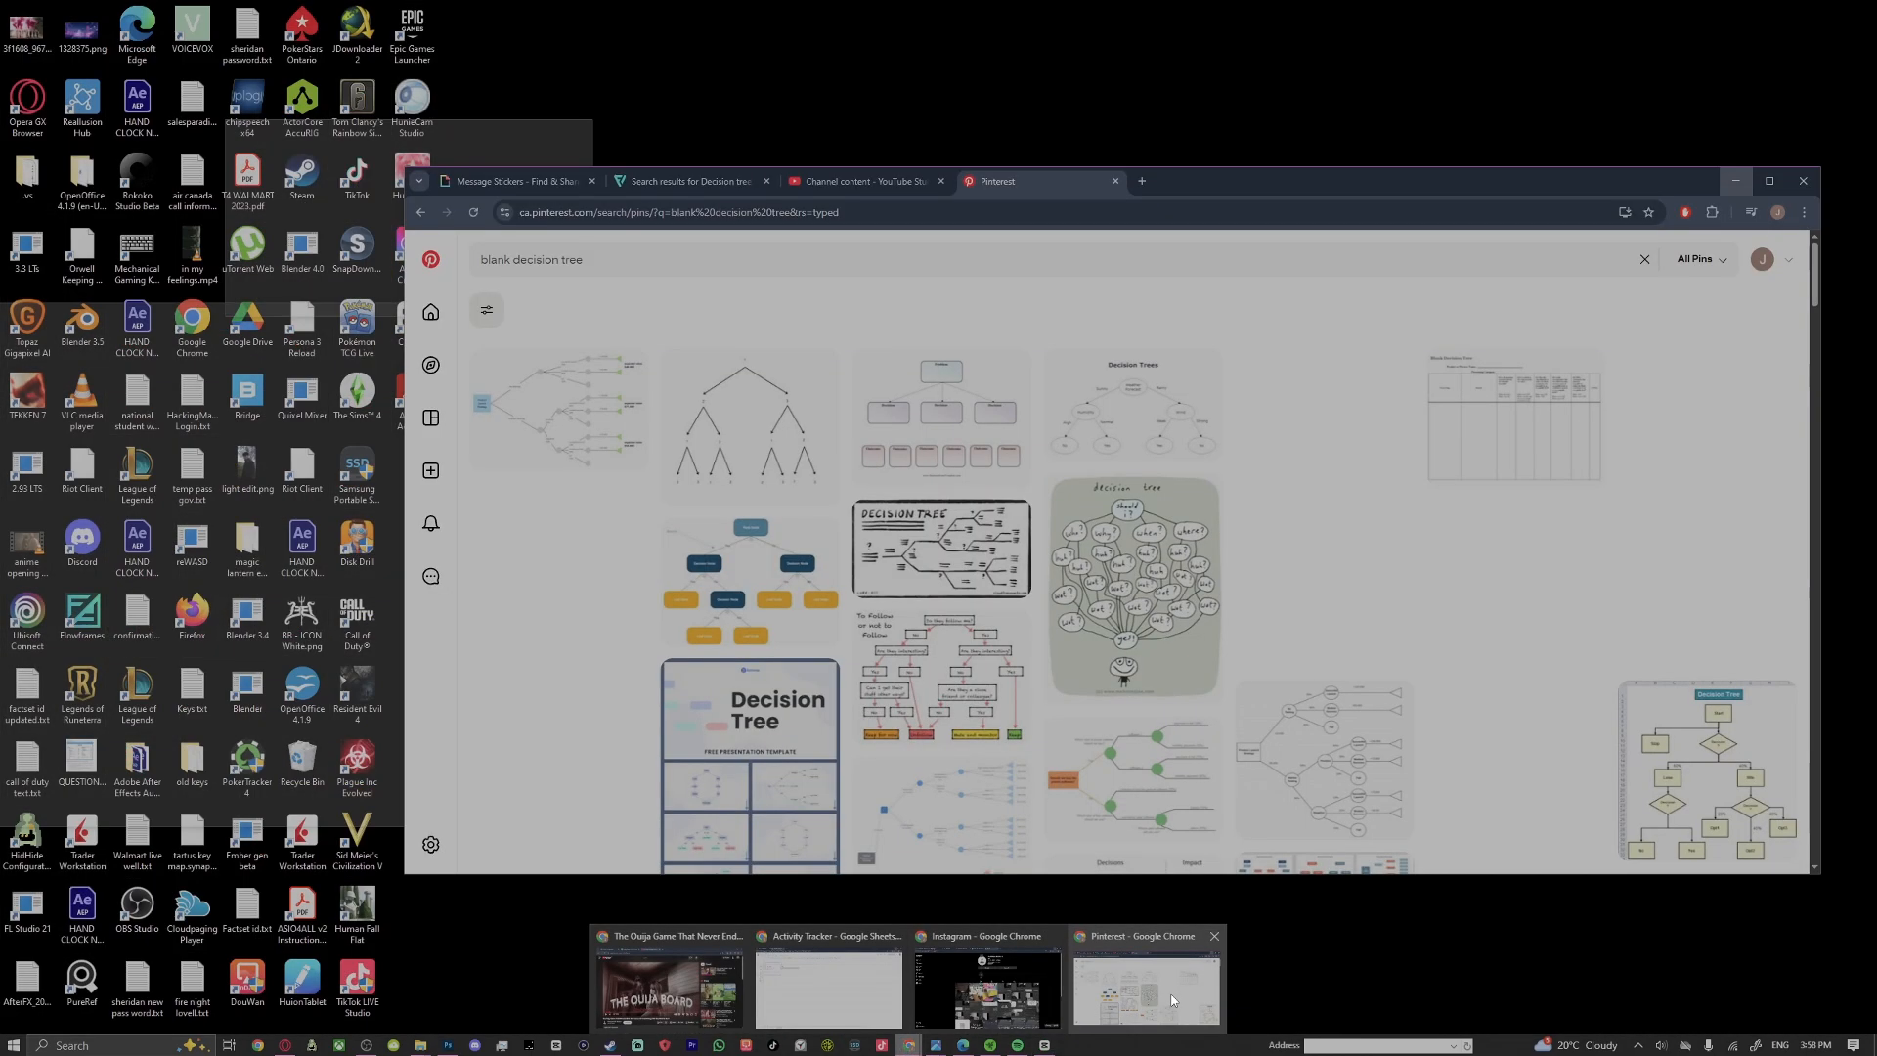
{"action": "left_click", "coordinate": [1169, 994]}
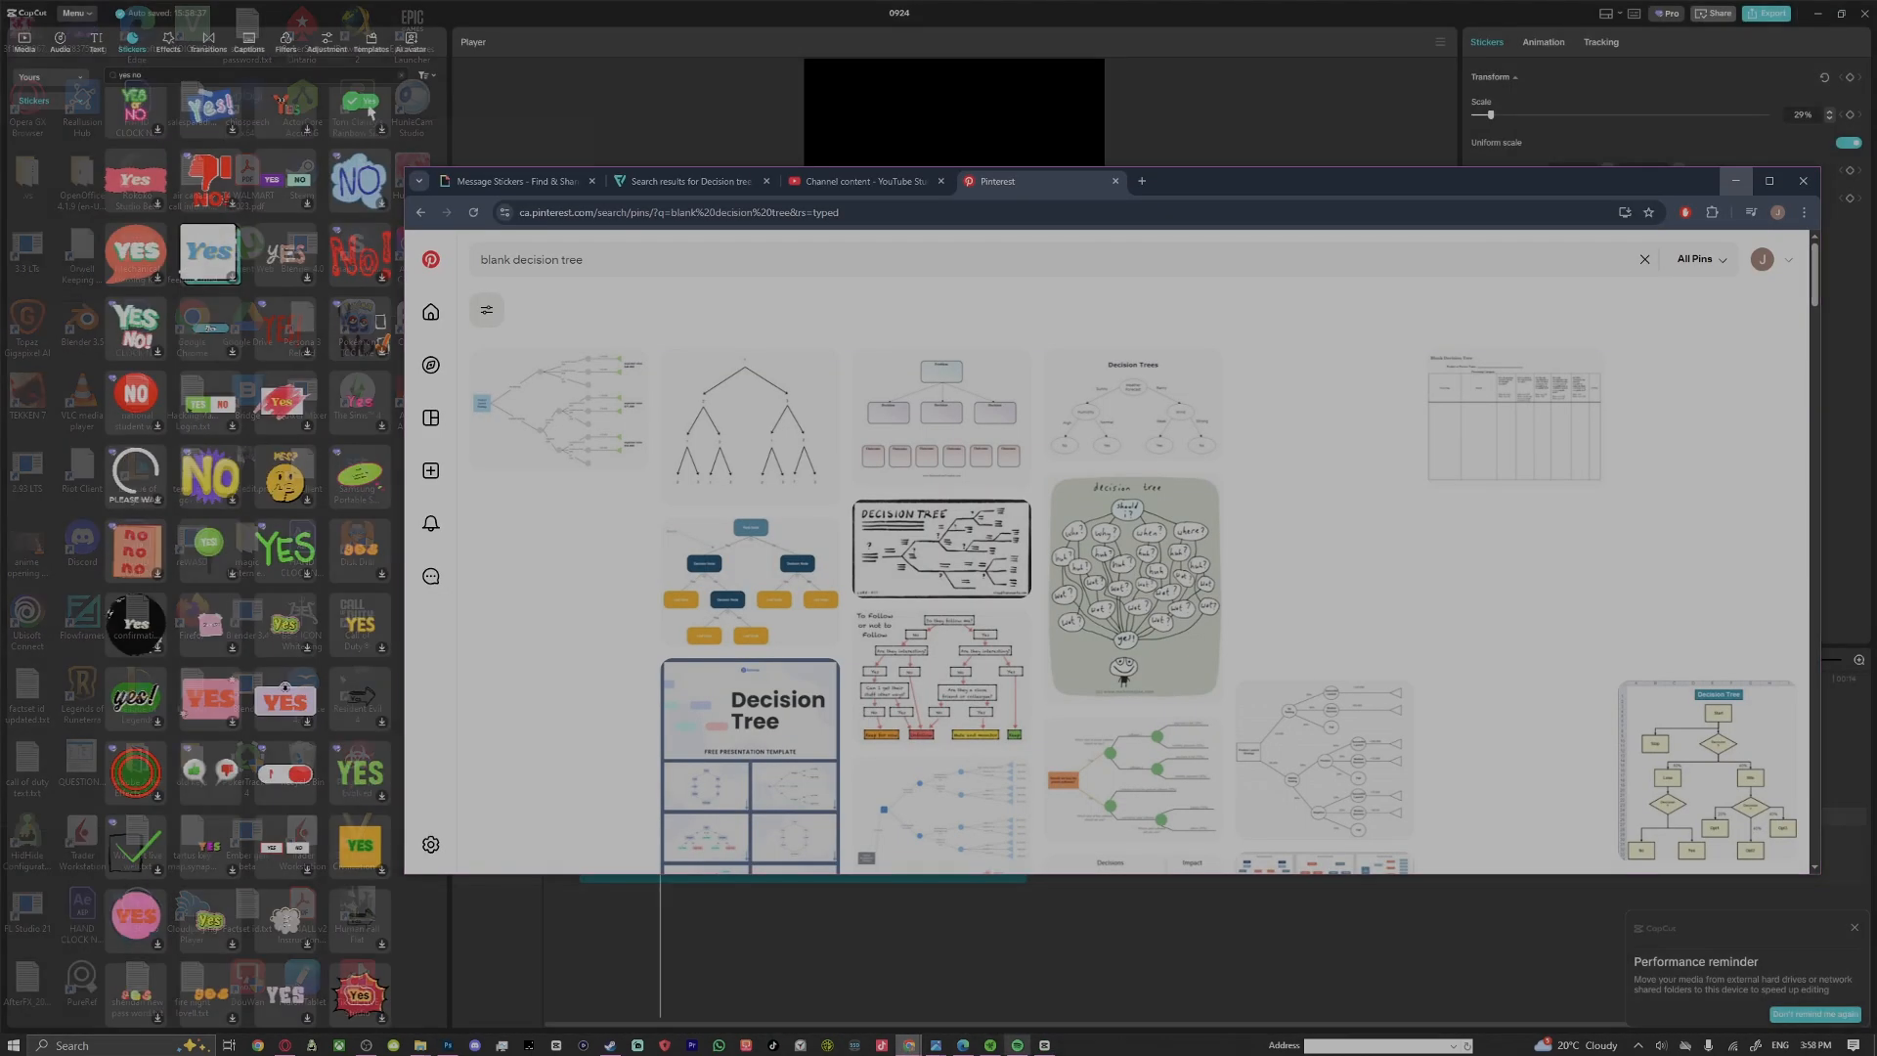
{"action": "left_click", "coordinate": [1140, 183]}
{"action": "left_click", "coordinate": [734, 215]}
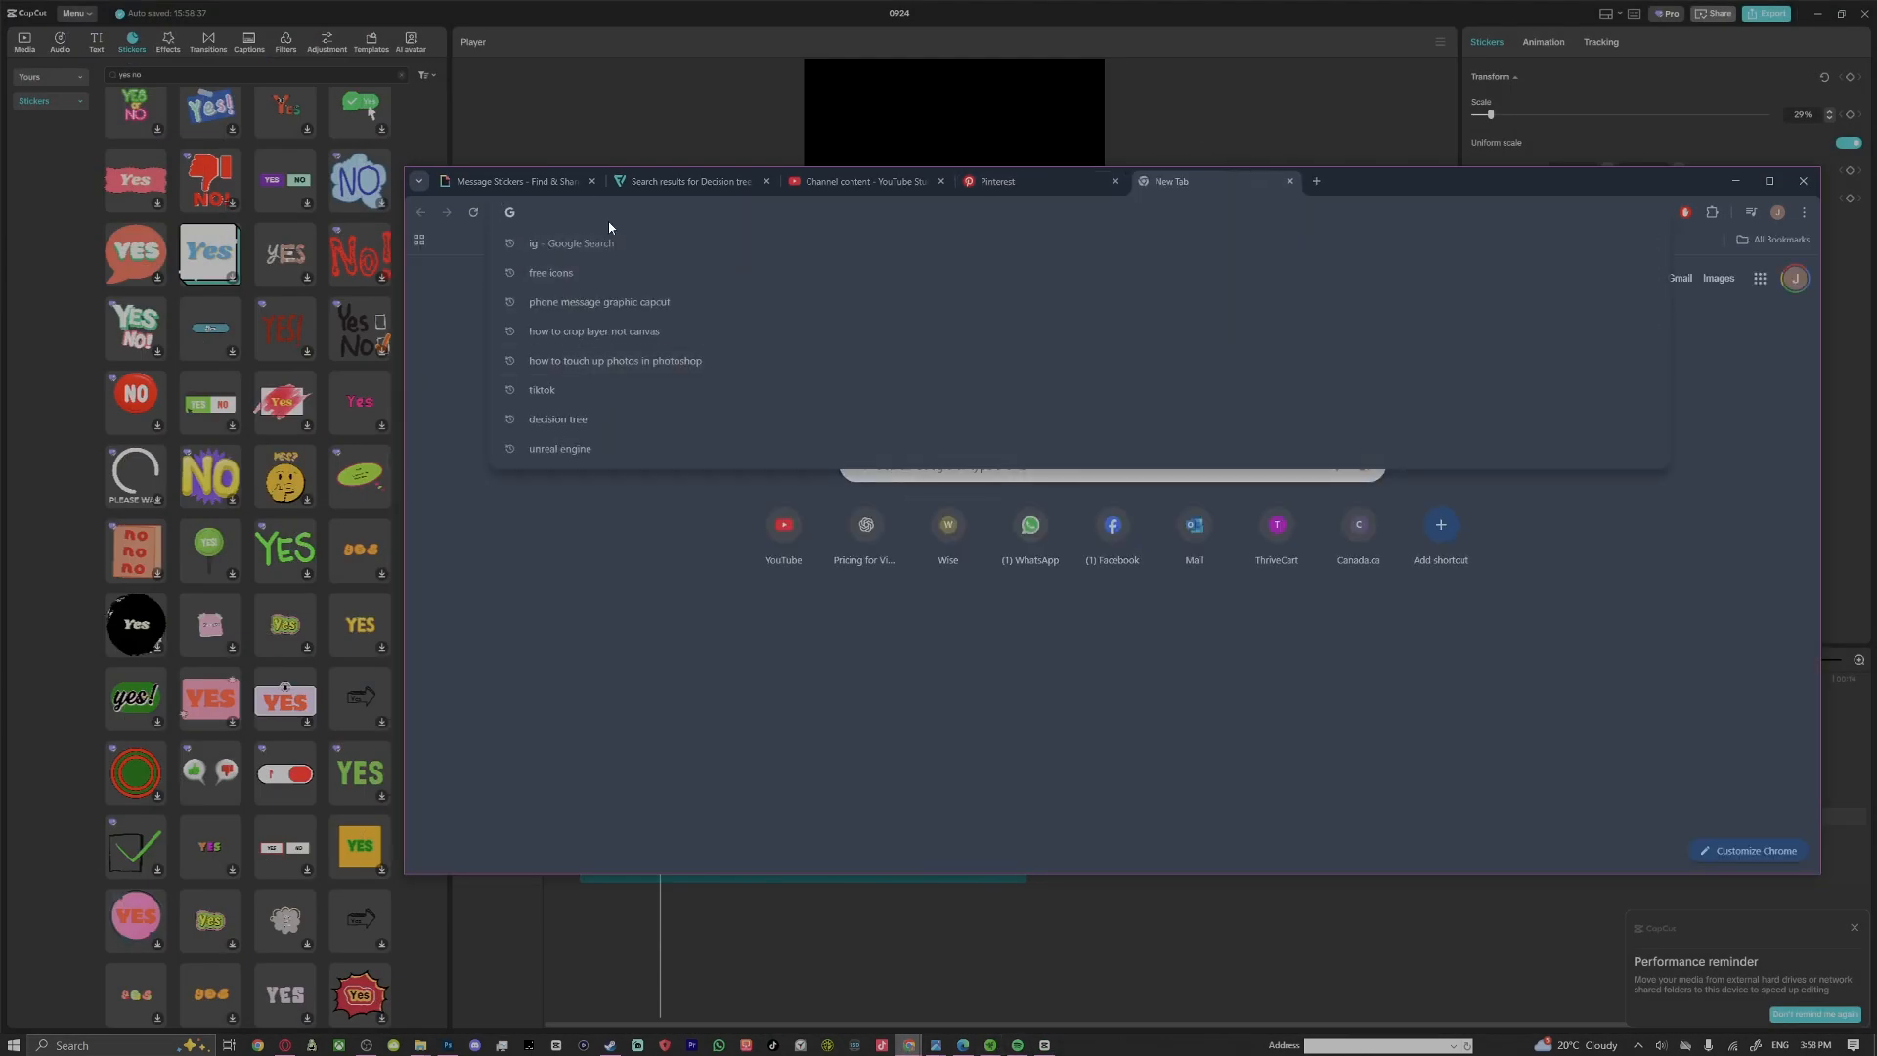
{"action": "type", "text": "giphy.com"}
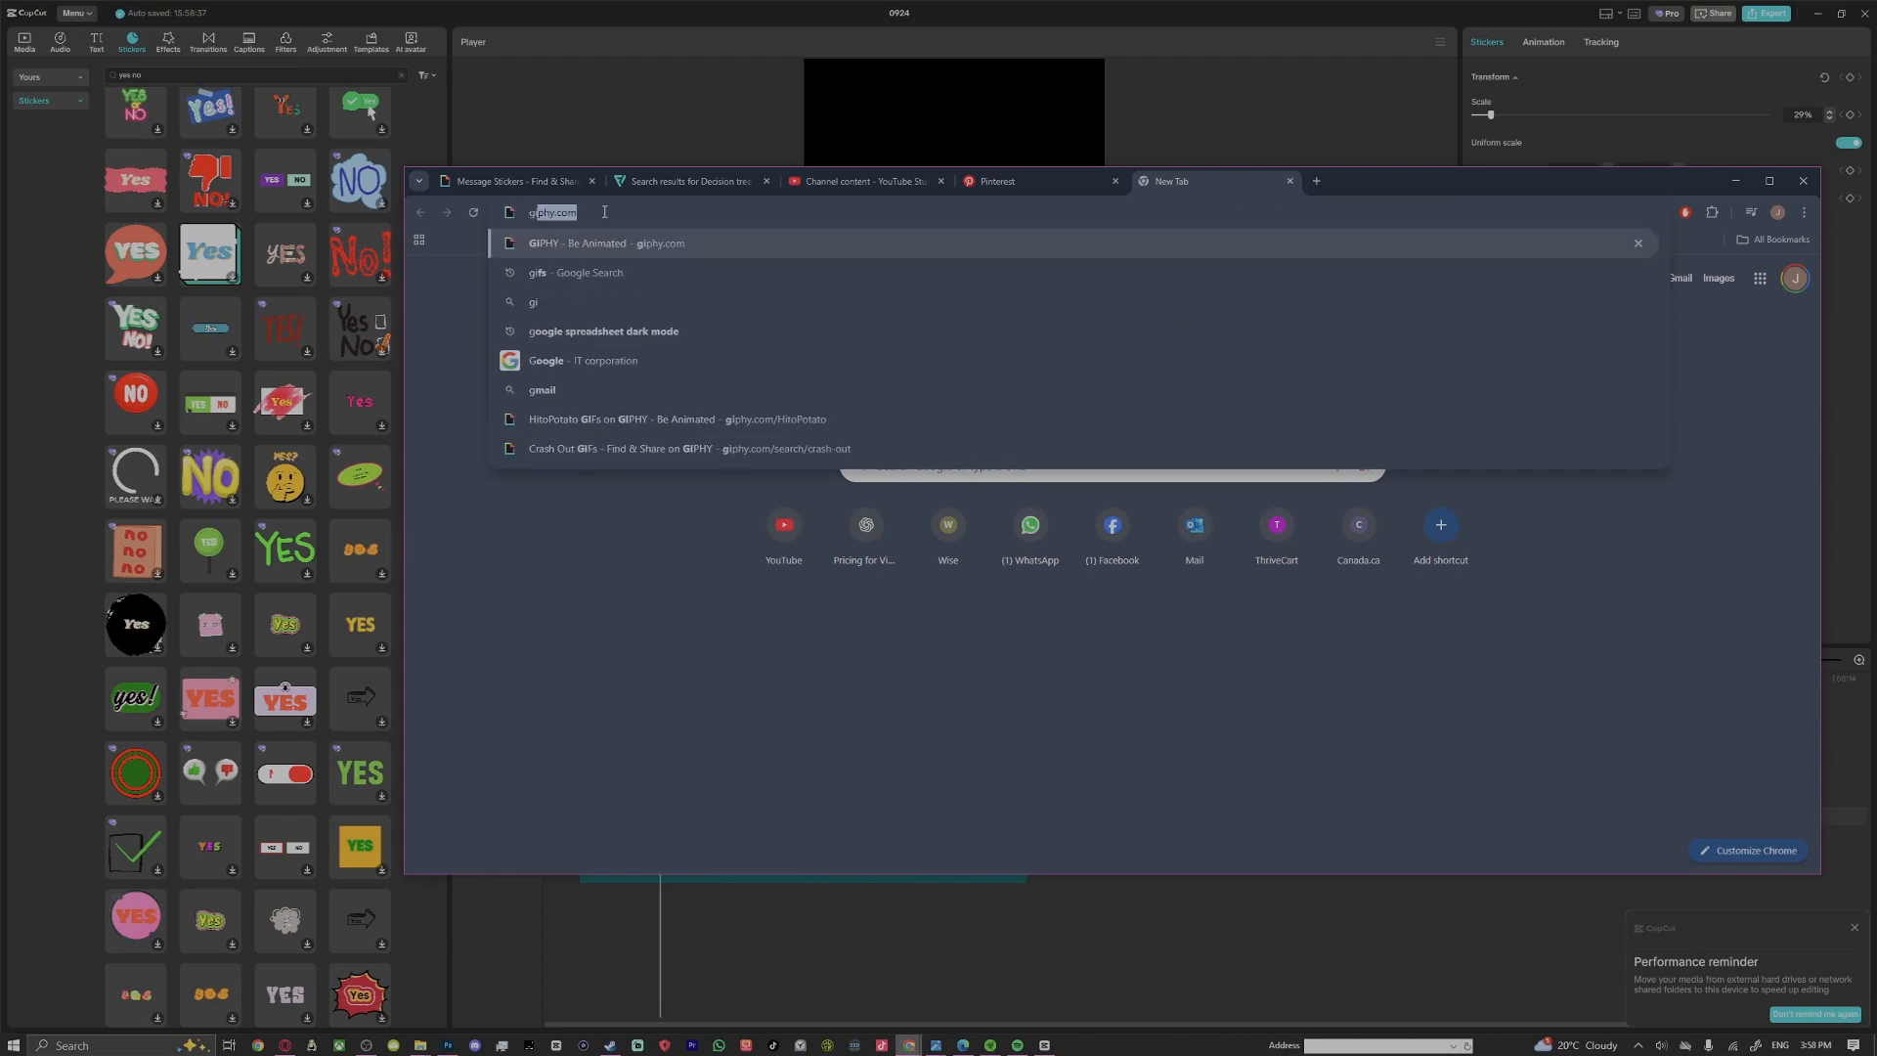
{"action": "key", "text": "Return"}
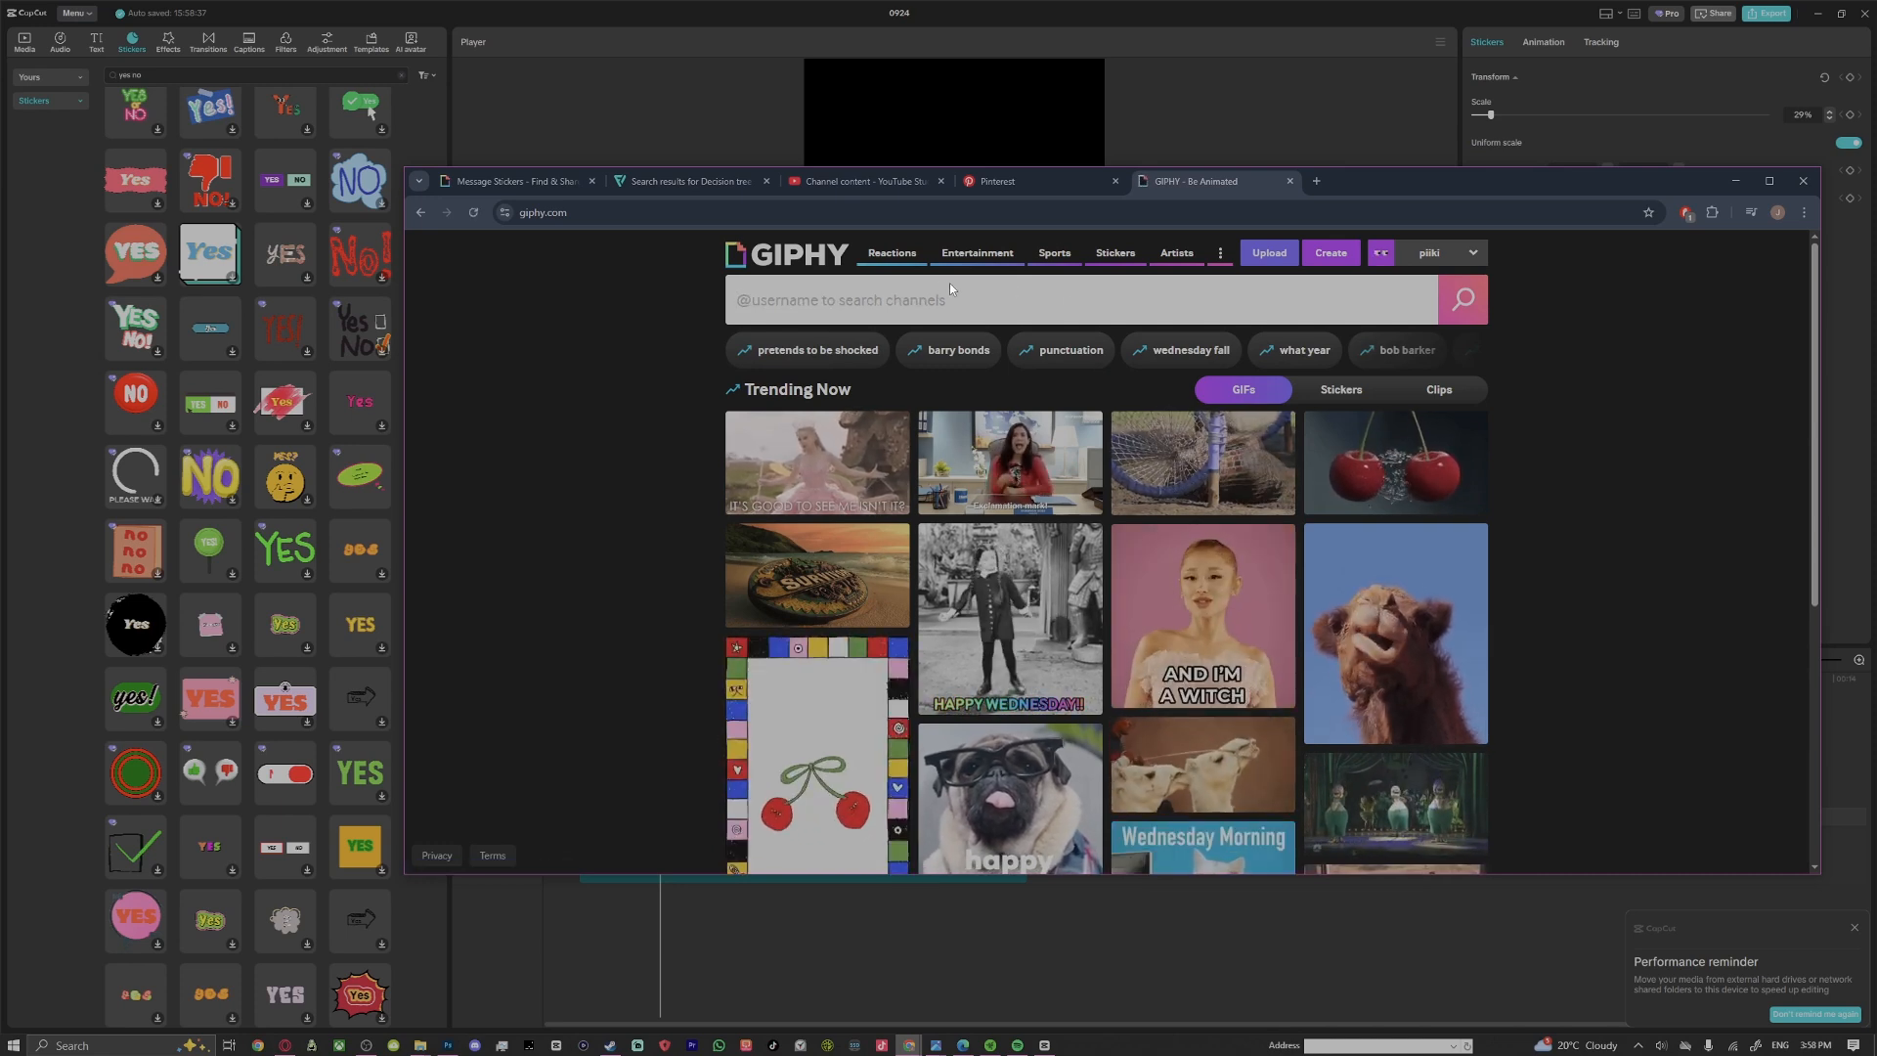
Search GIPHY for "hi", limit the results to stickers, and look through them
{"action": "type", "text": "hi"}
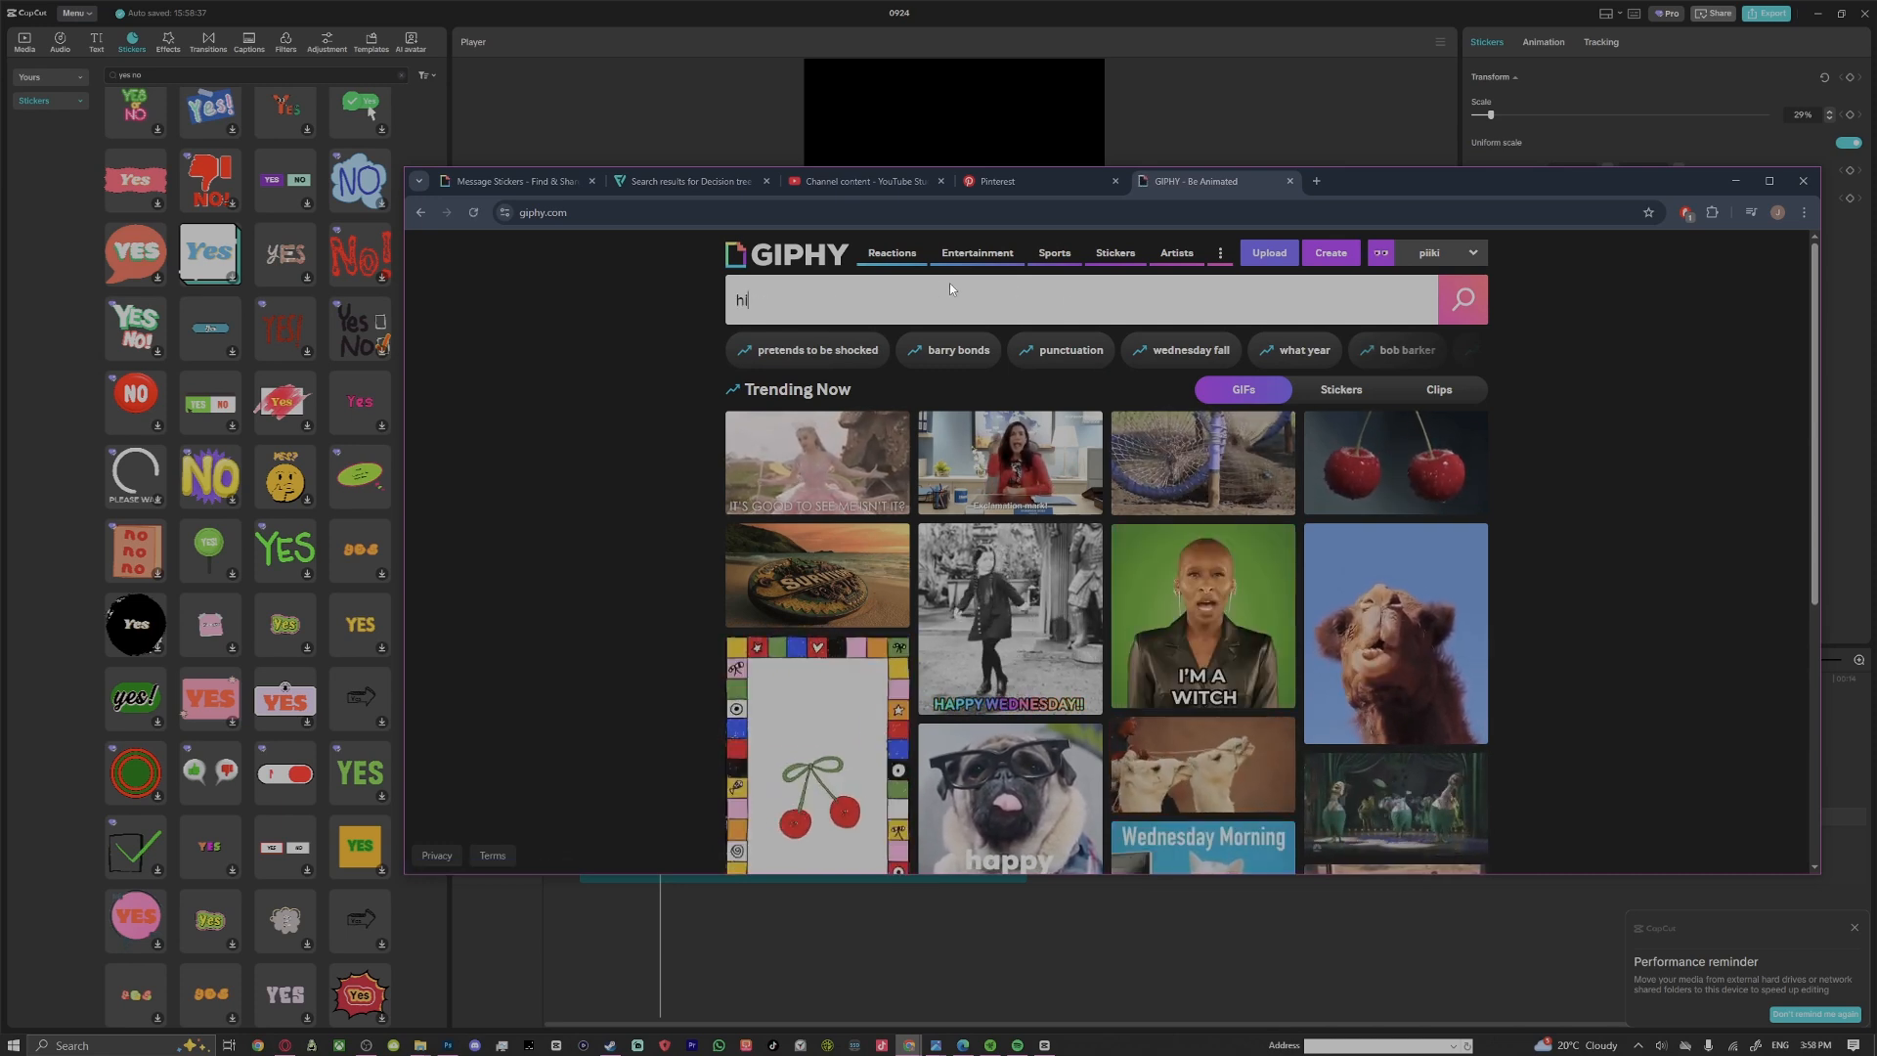
{"action": "key", "text": "Return"}
{"action": "left_click", "coordinate": [869, 474]}
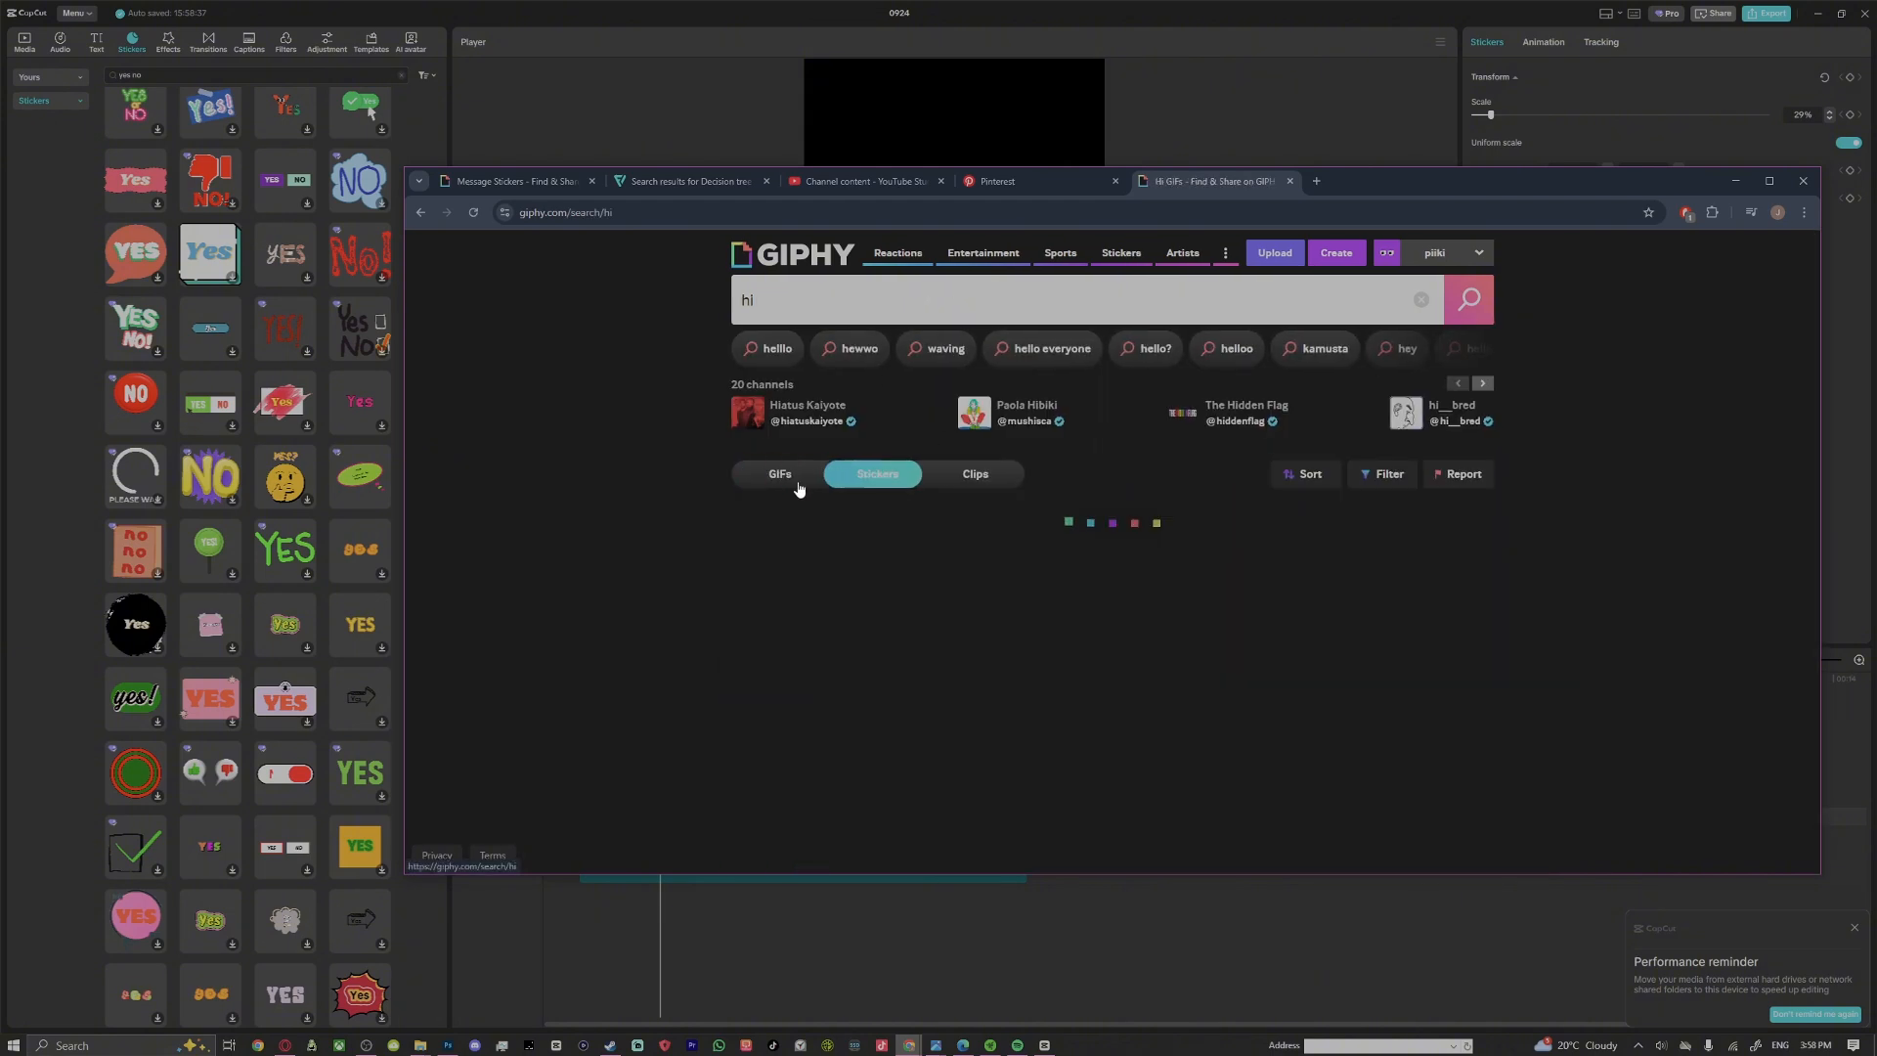
{"action": "scroll", "coordinate": [1174, 623], "scroll_direction": "down", "scroll_amount": 2}
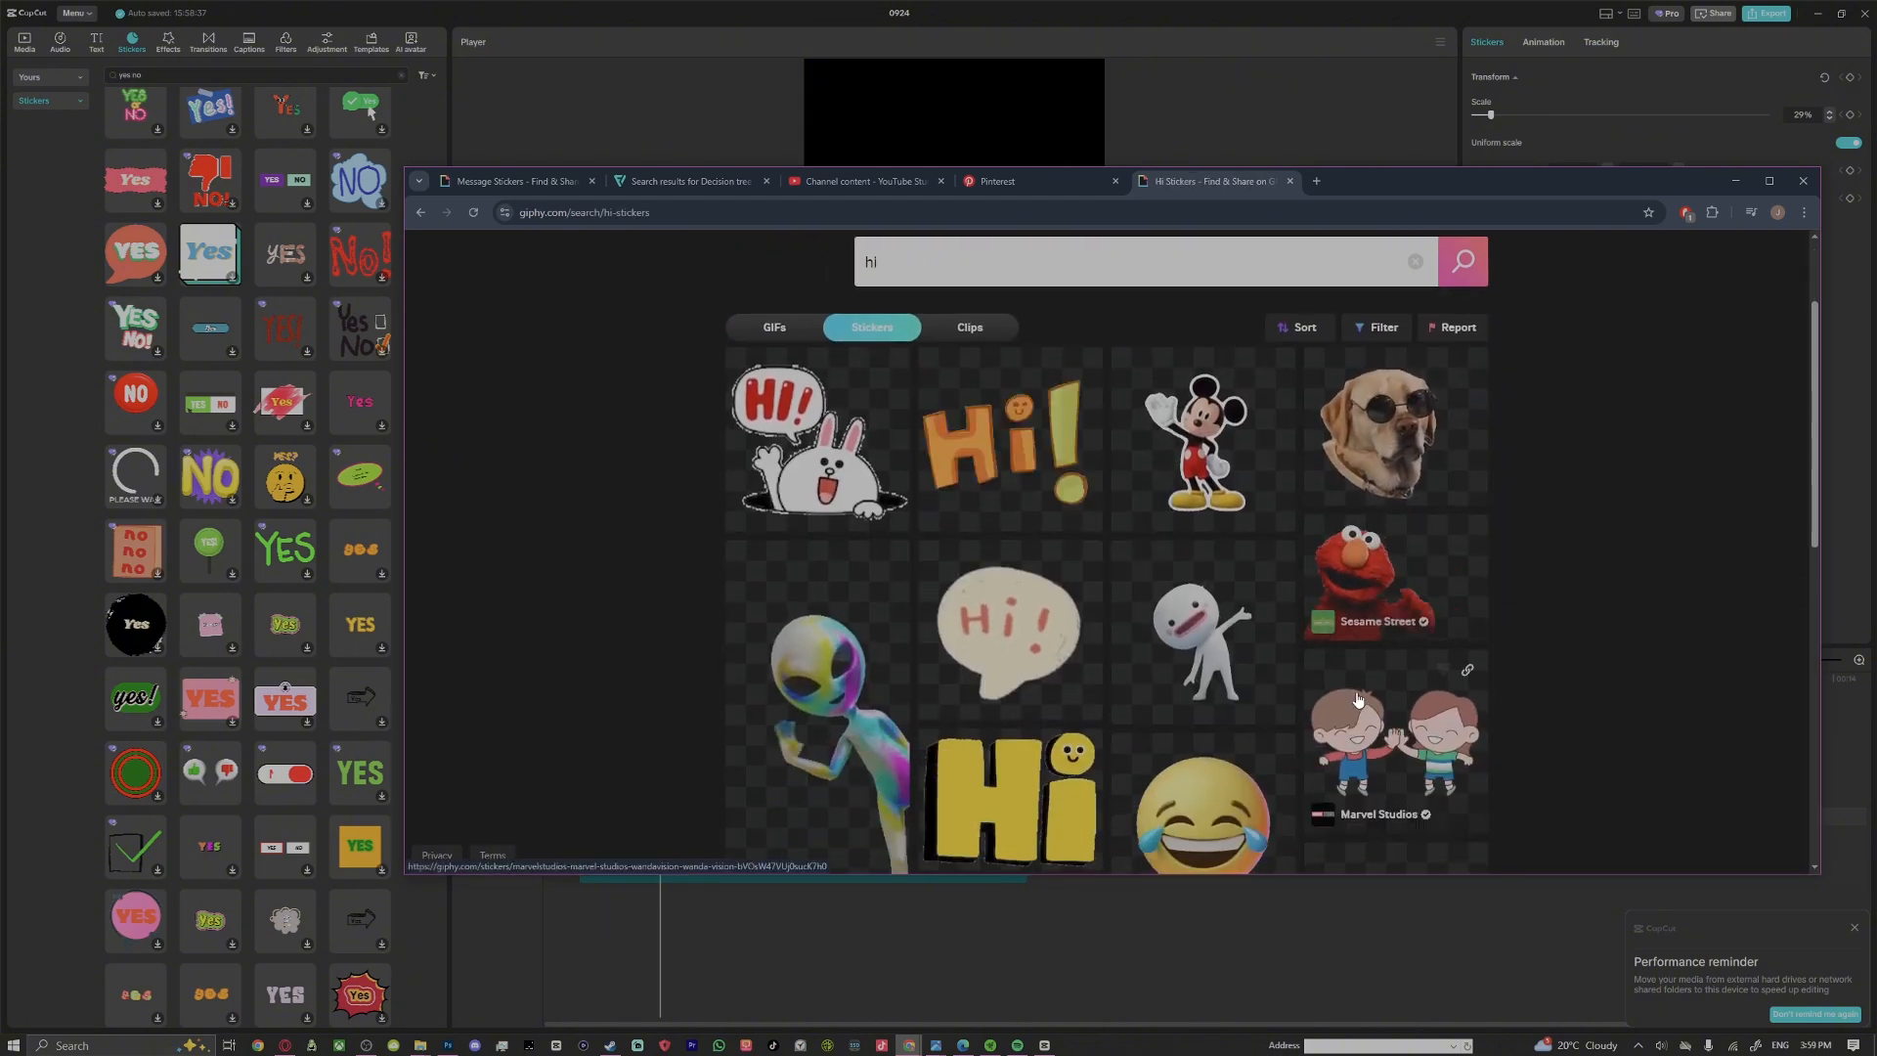
Search the GIPHY stickers for "yes no" and look through the results
{"action": "scroll", "coordinate": [1173, 623], "scroll_direction": "up", "scroll_amount": 2}
{"action": "double_click", "coordinate": [741, 299]}
{"action": "type", "text": "yes no"}
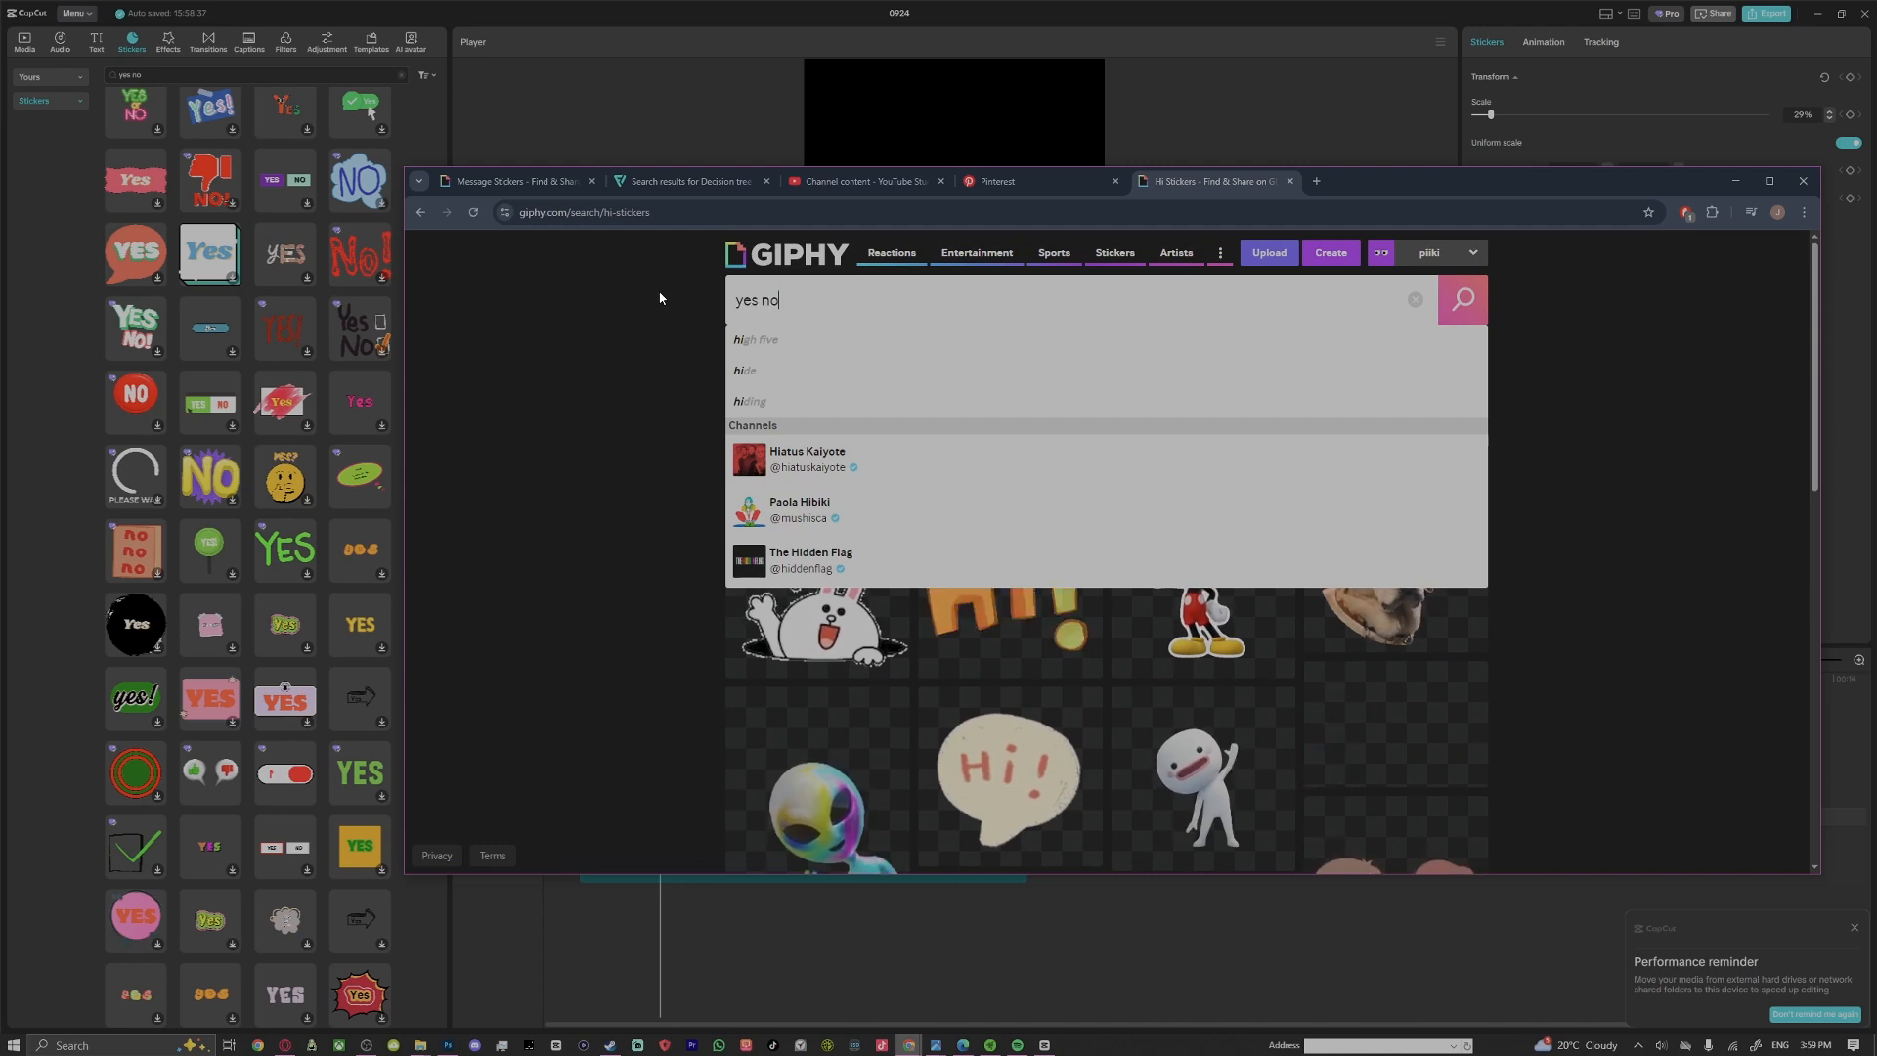
{"action": "key", "text": "Return"}
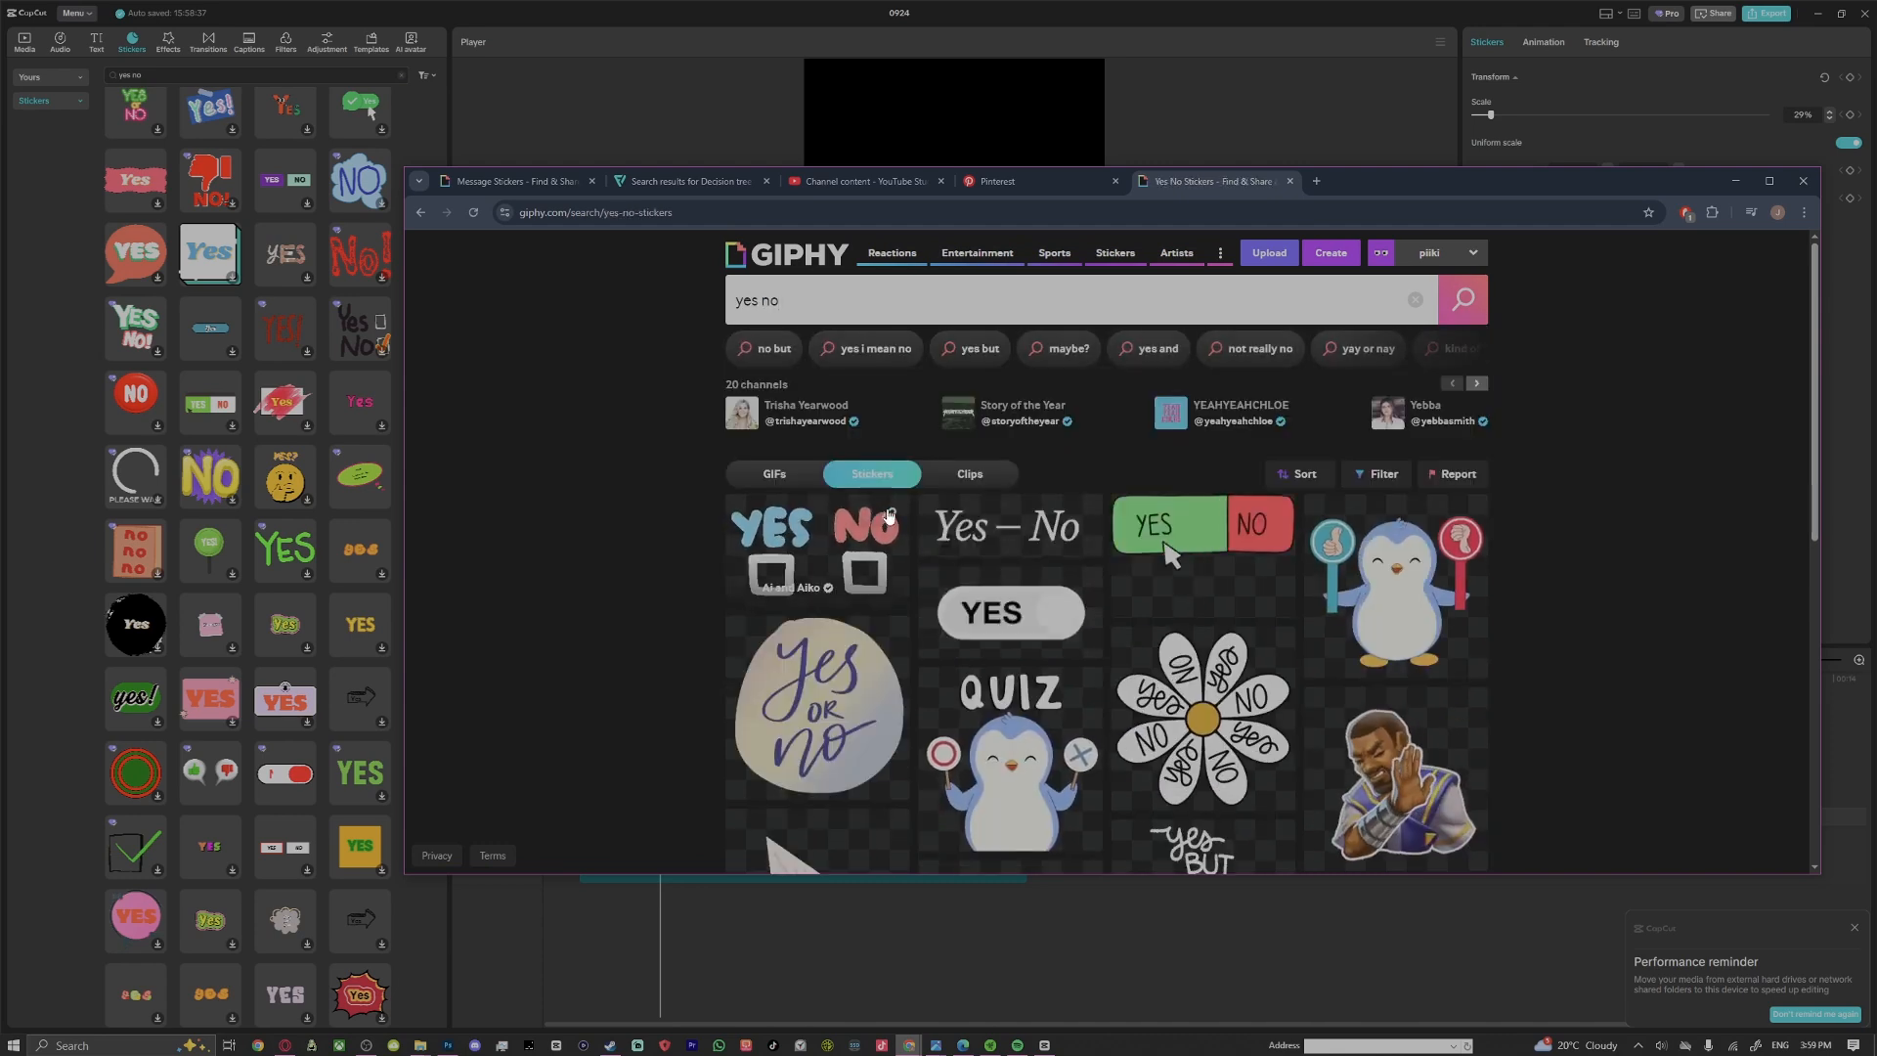
{"action": "scroll", "coordinate": [1662, 625], "scroll_direction": "down", "scroll_amount": 5}
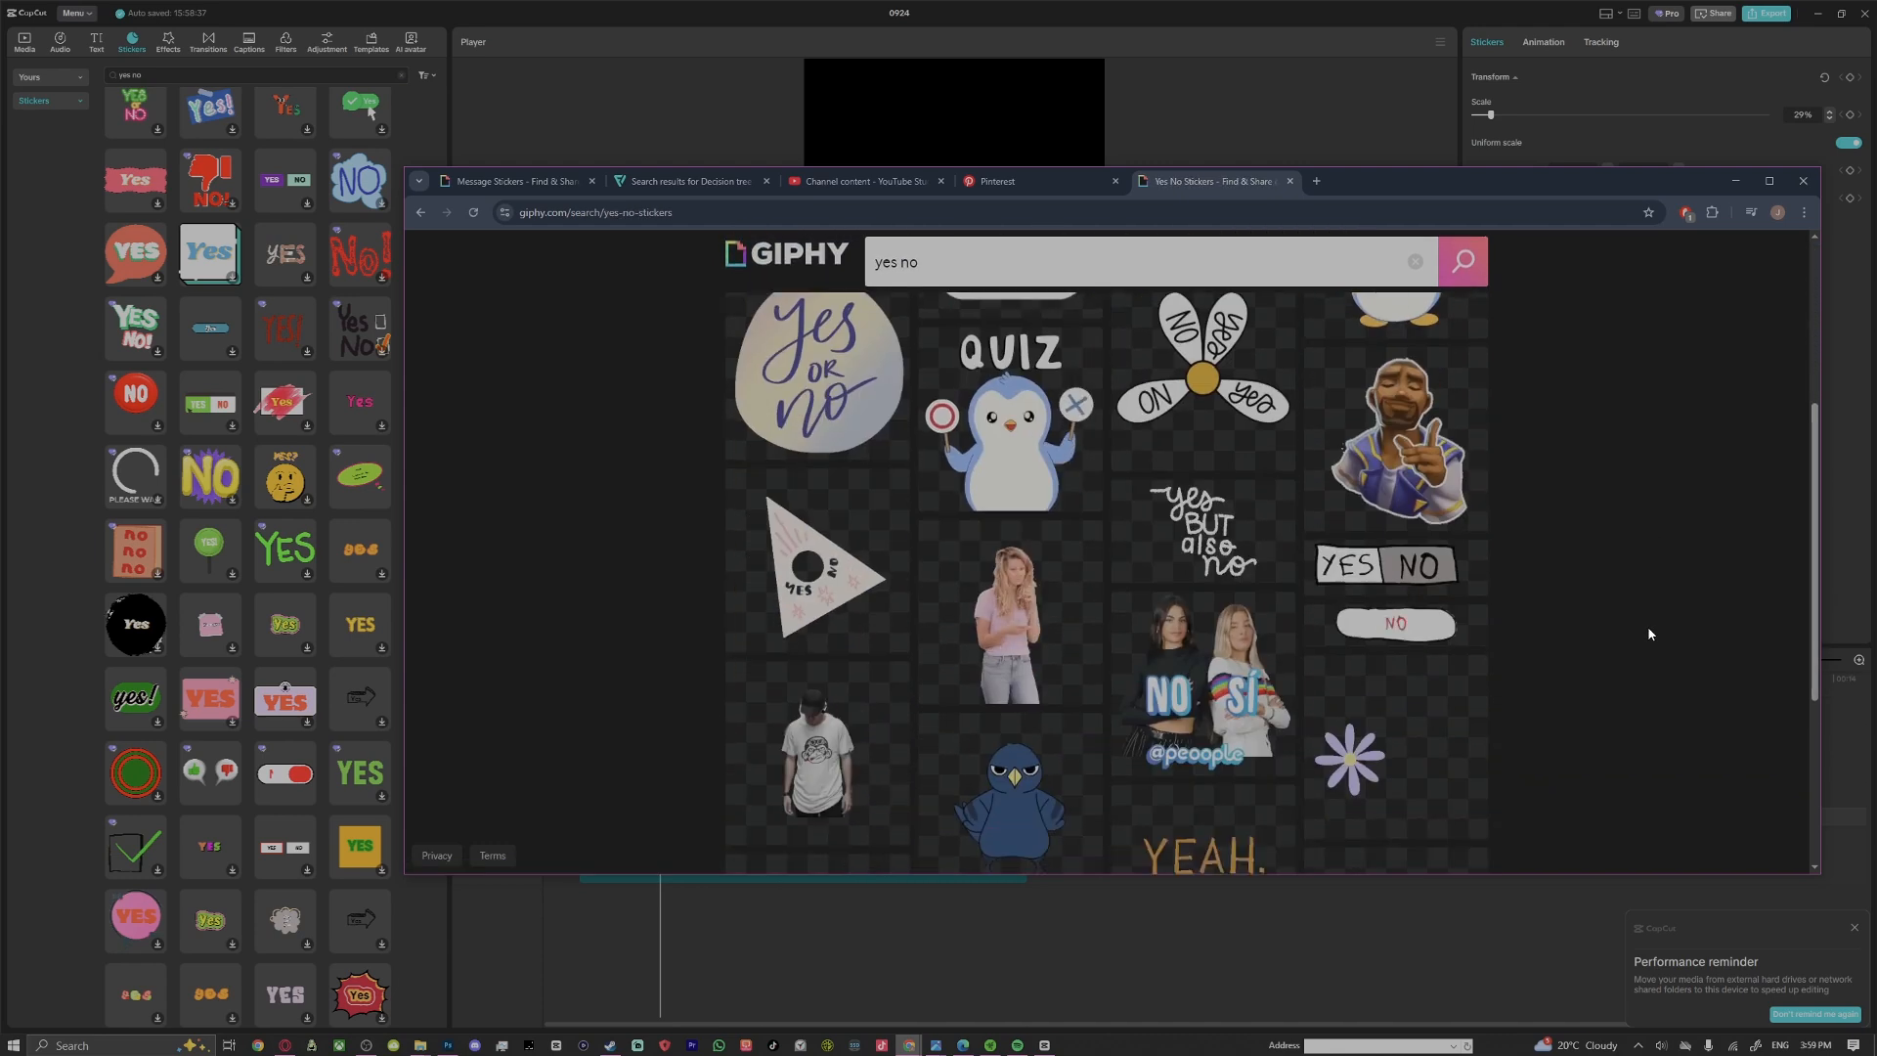
{"action": "scroll", "coordinate": [1620, 642], "scroll_direction": "up", "scroll_amount": 5}
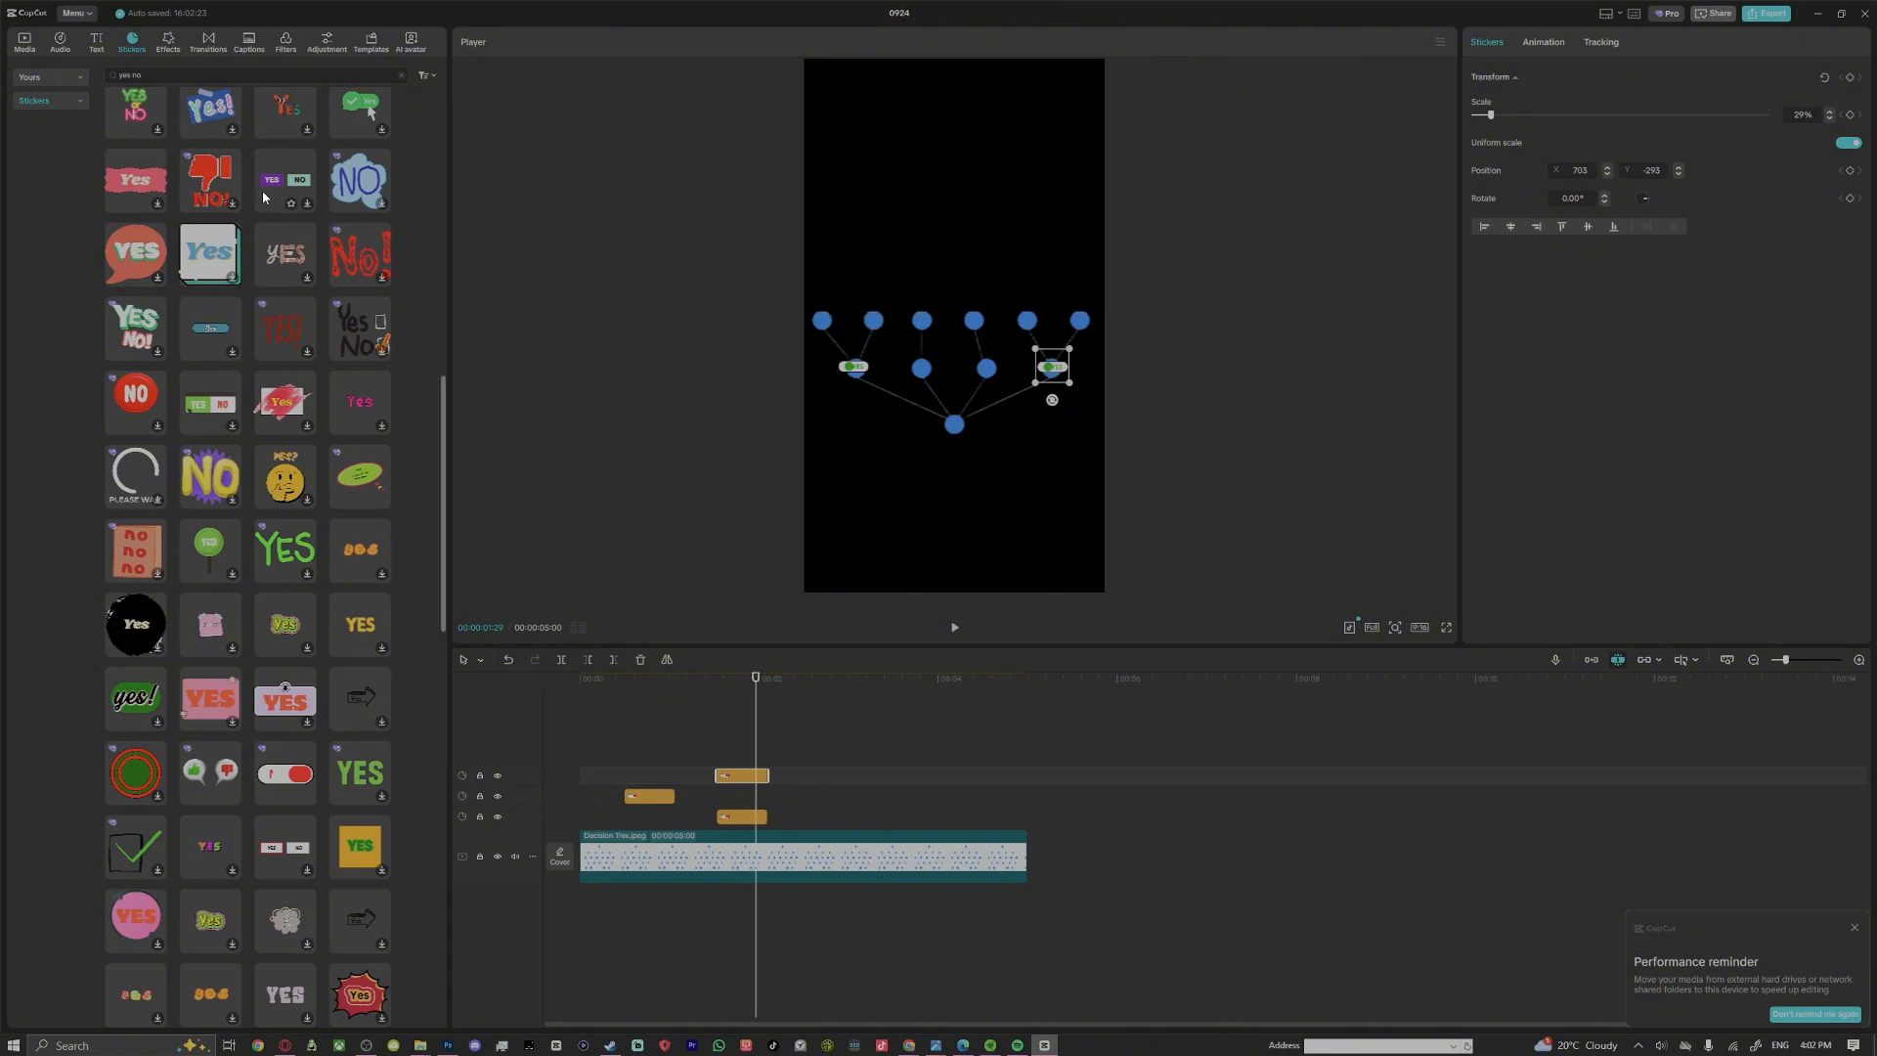
Search the CapCut sticker library for "good"
{"action": "key", "text": "BackSpace"}
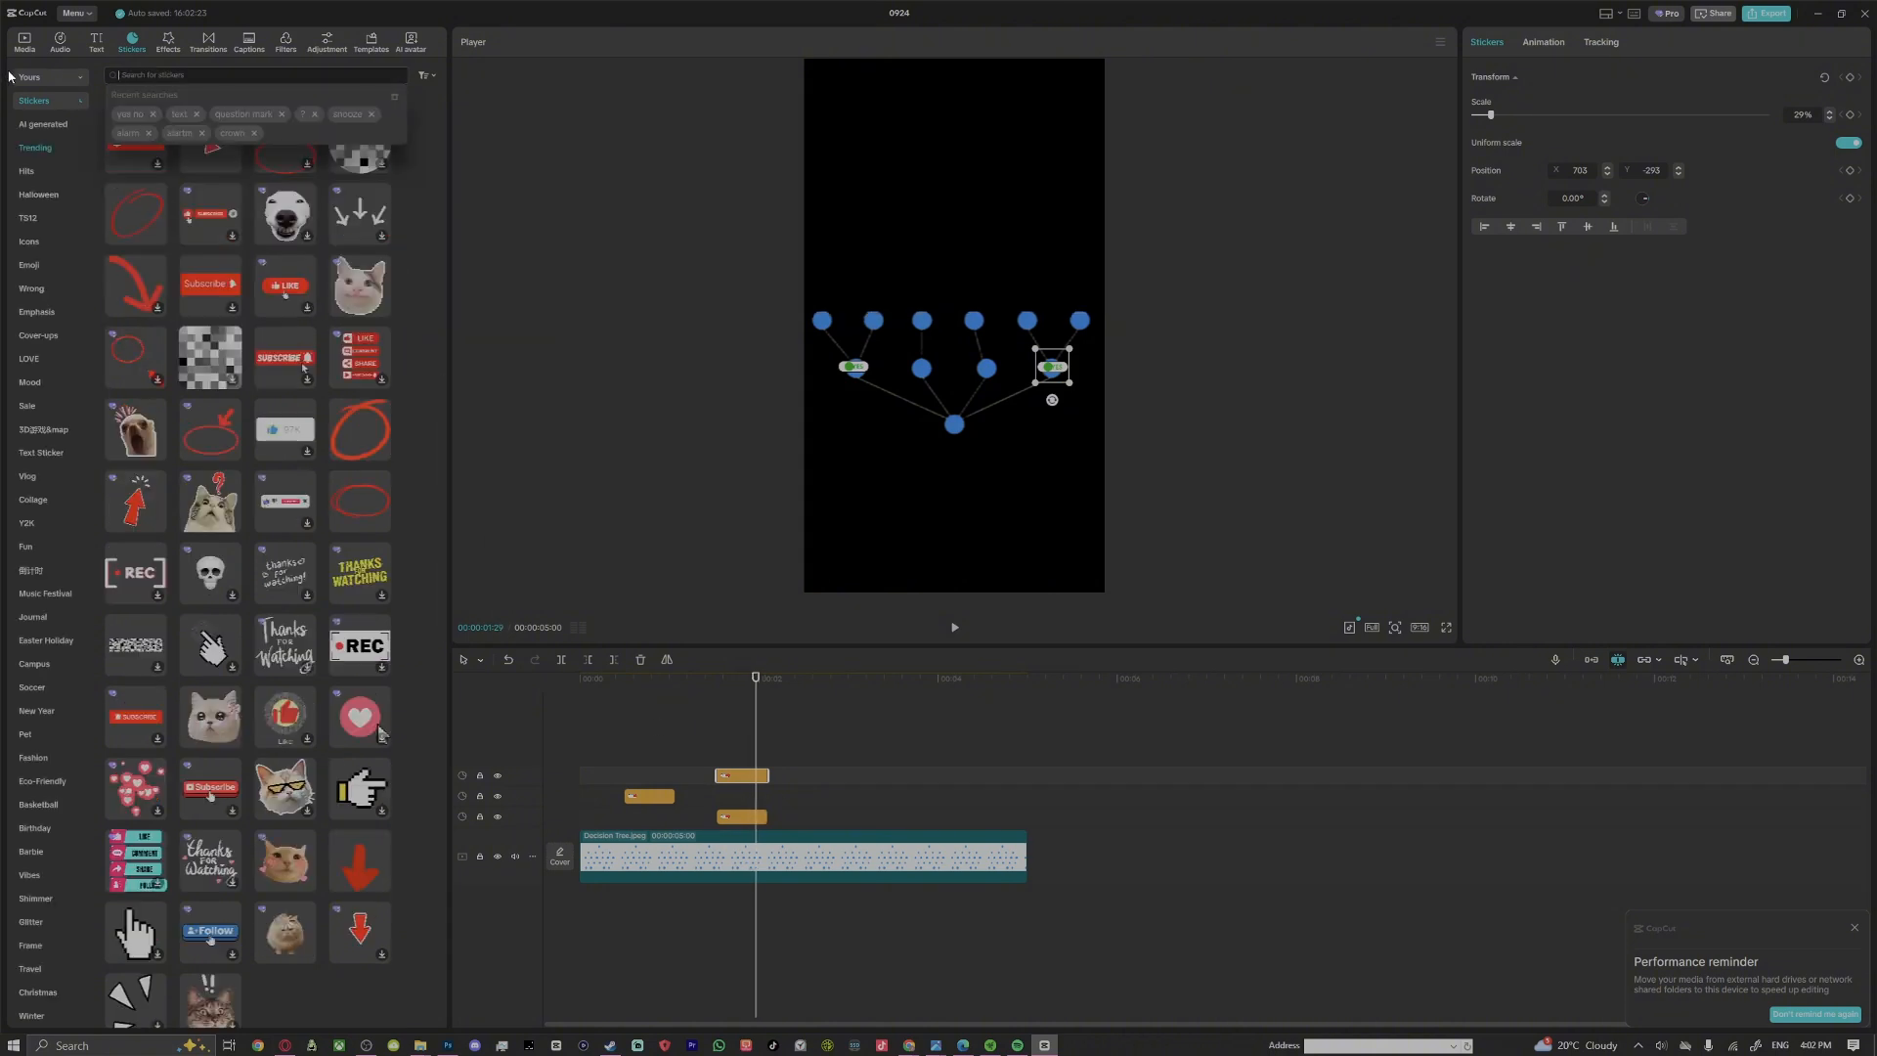
{"action": "type", "text": "gu"}
{"action": "type", "text": "od"}
{"action": "key", "text": "Return"}
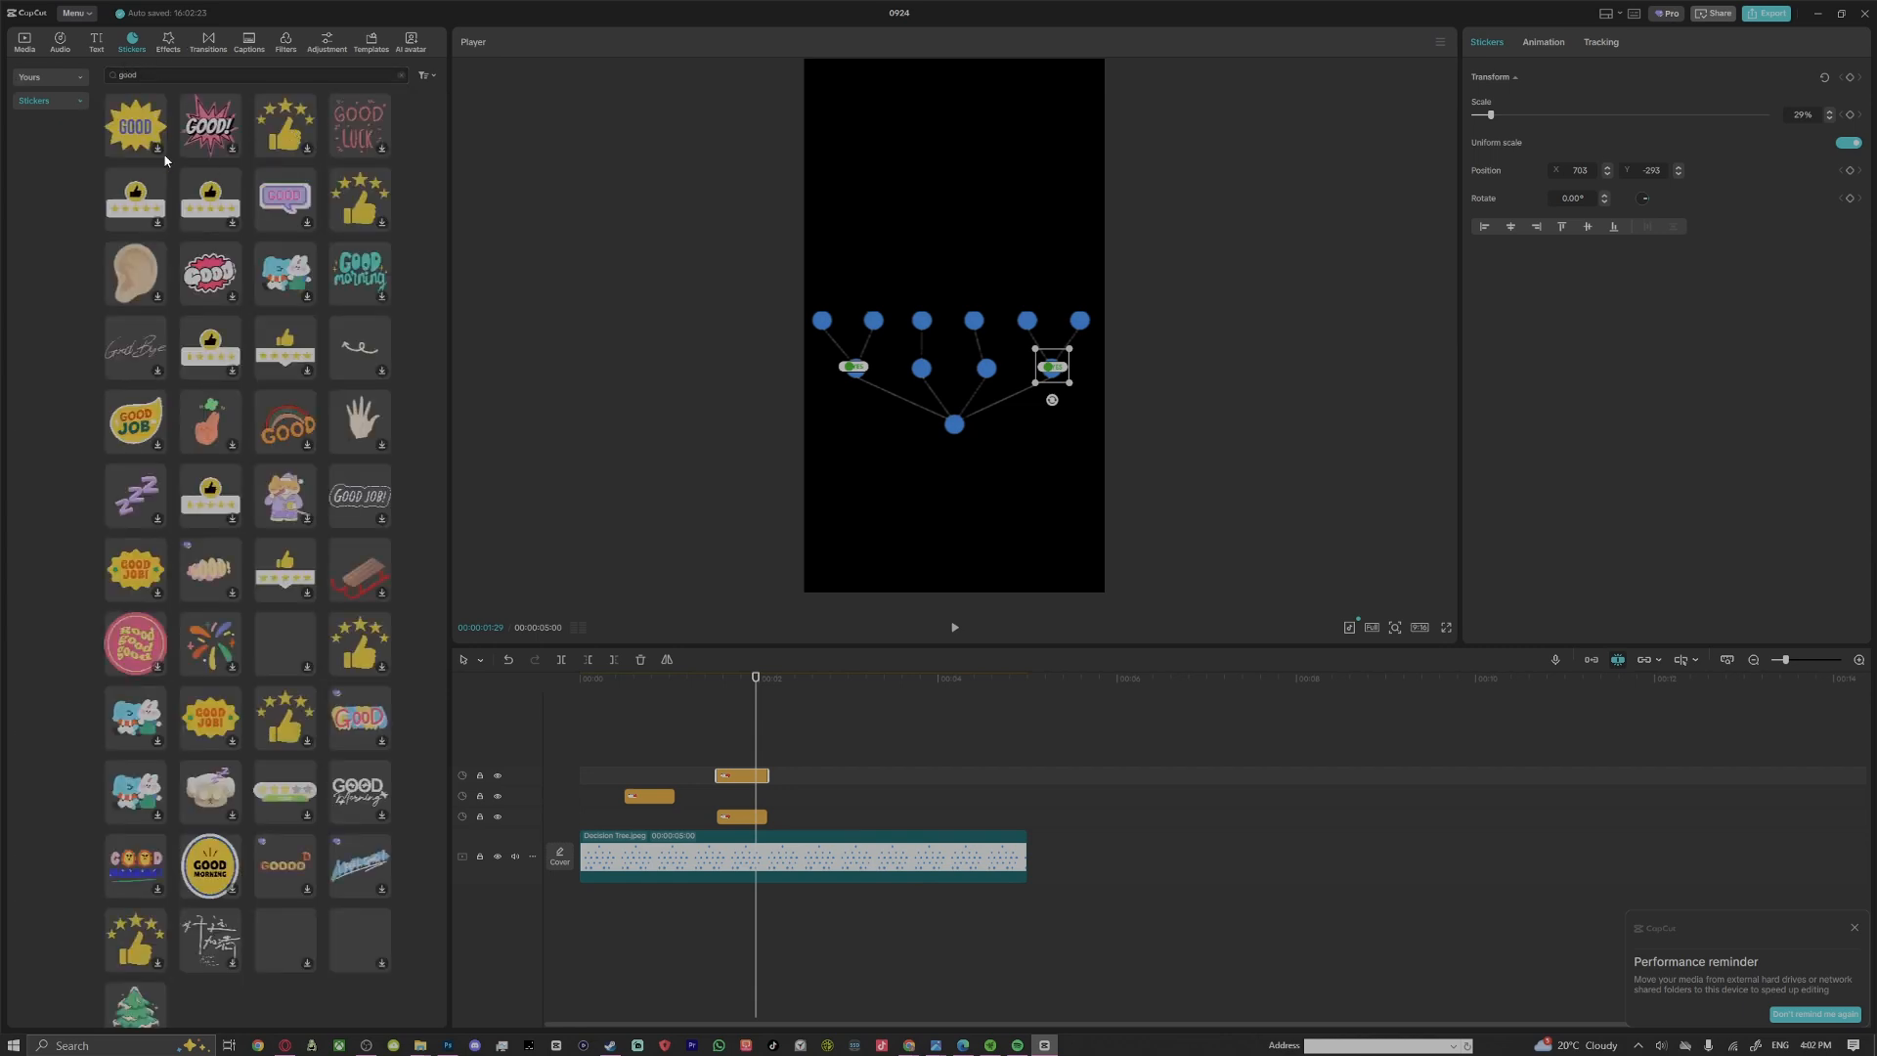
Add the yellow GOOD starburst sticker at the playhead, scaled to 23% and placed on the leftmost node of the six-node row
{"action": "left_click", "coordinate": [140, 129]}
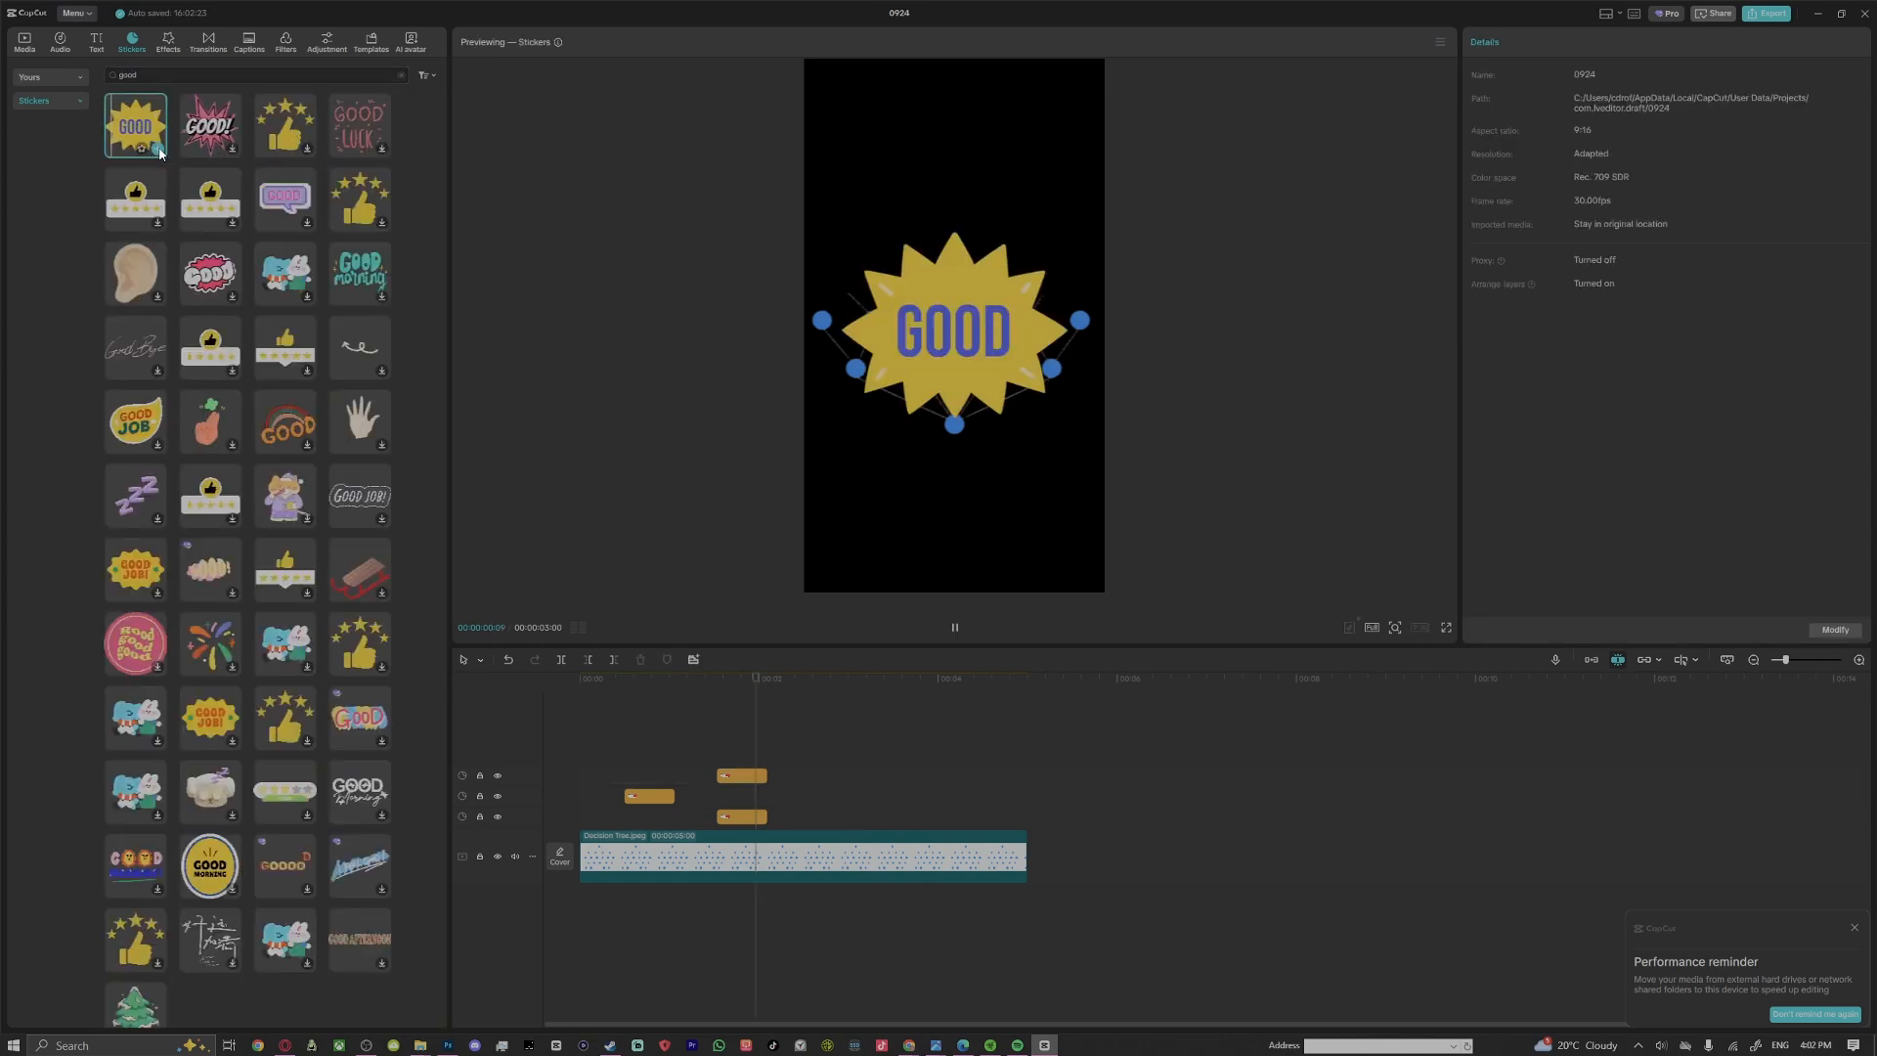
{"action": "left_click", "coordinate": [158, 149]}
{"action": "left_click_drag", "start_coordinate": [1051, 431], "coordinate": [812, 346]}
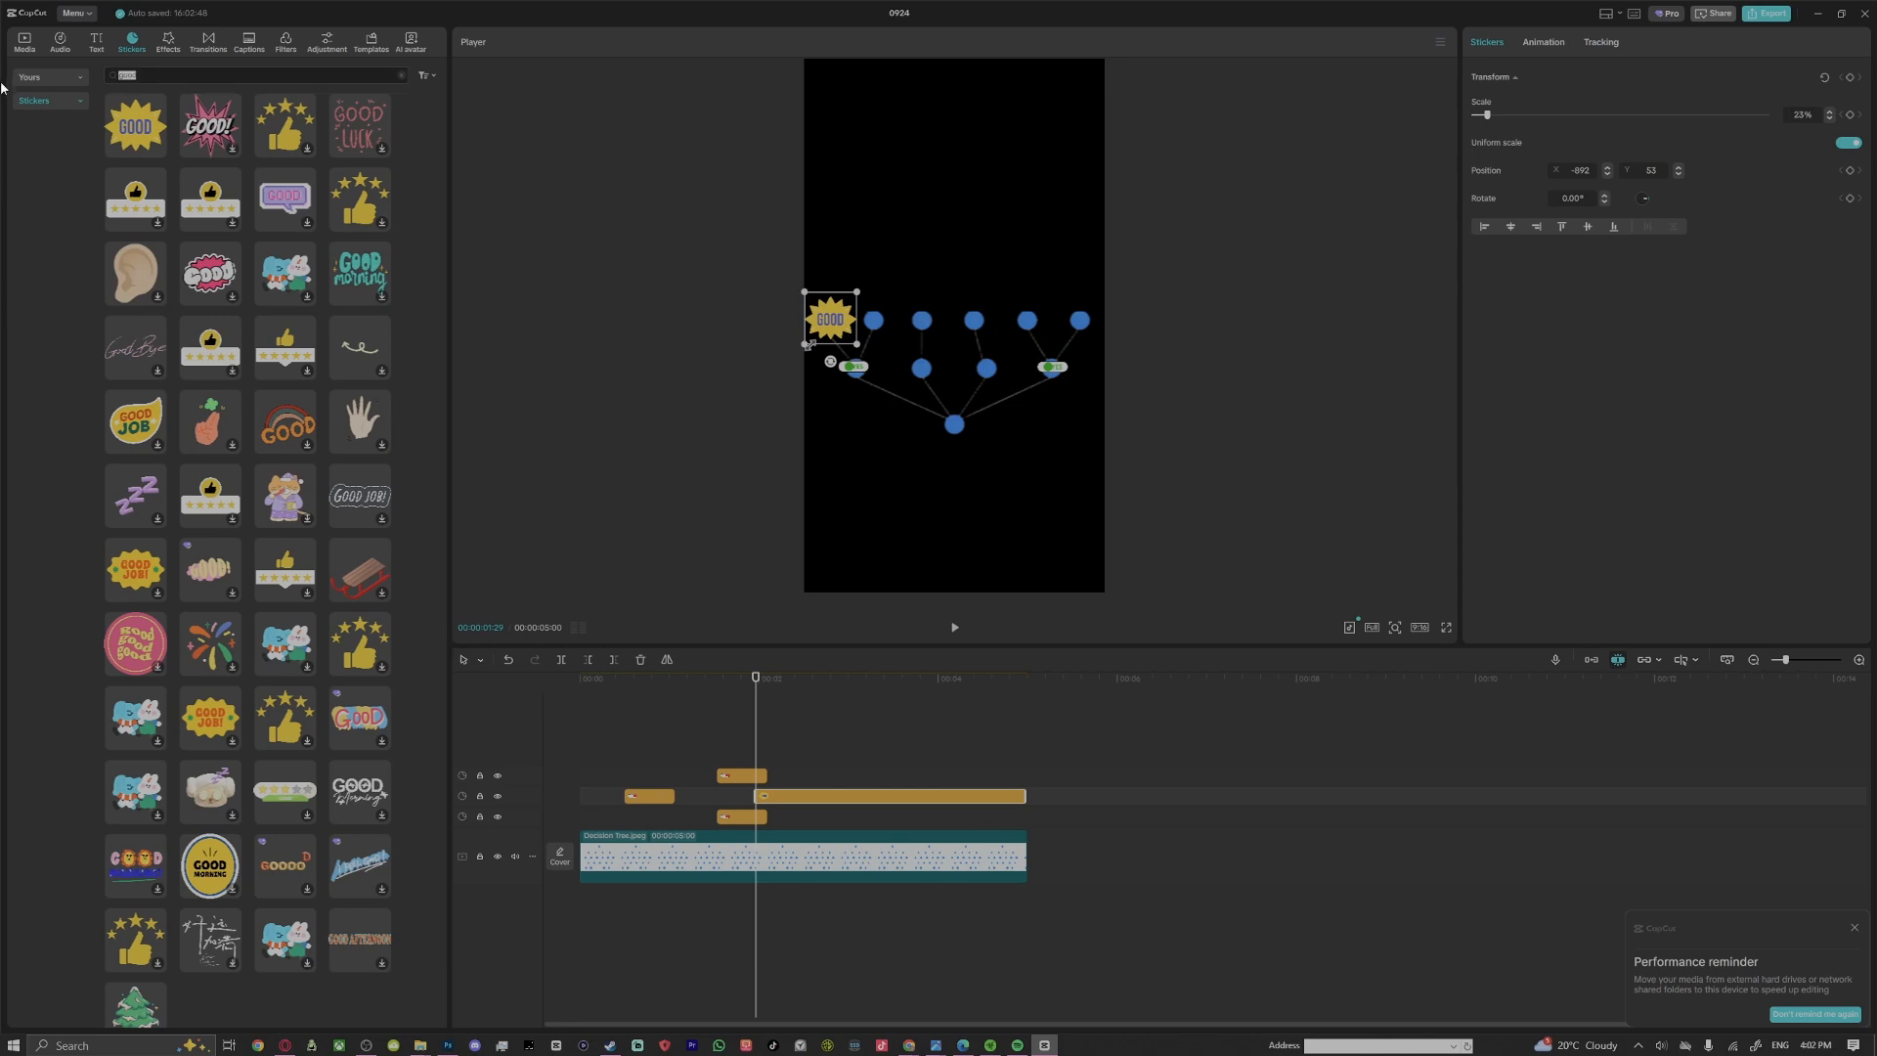
Find the colourful GREAT sticker with the search "great" and add it at 19% scale on the third node of the six-node row
{"action": "left_click", "coordinate": [122, 76]}
{"action": "key", "text": "Return"}
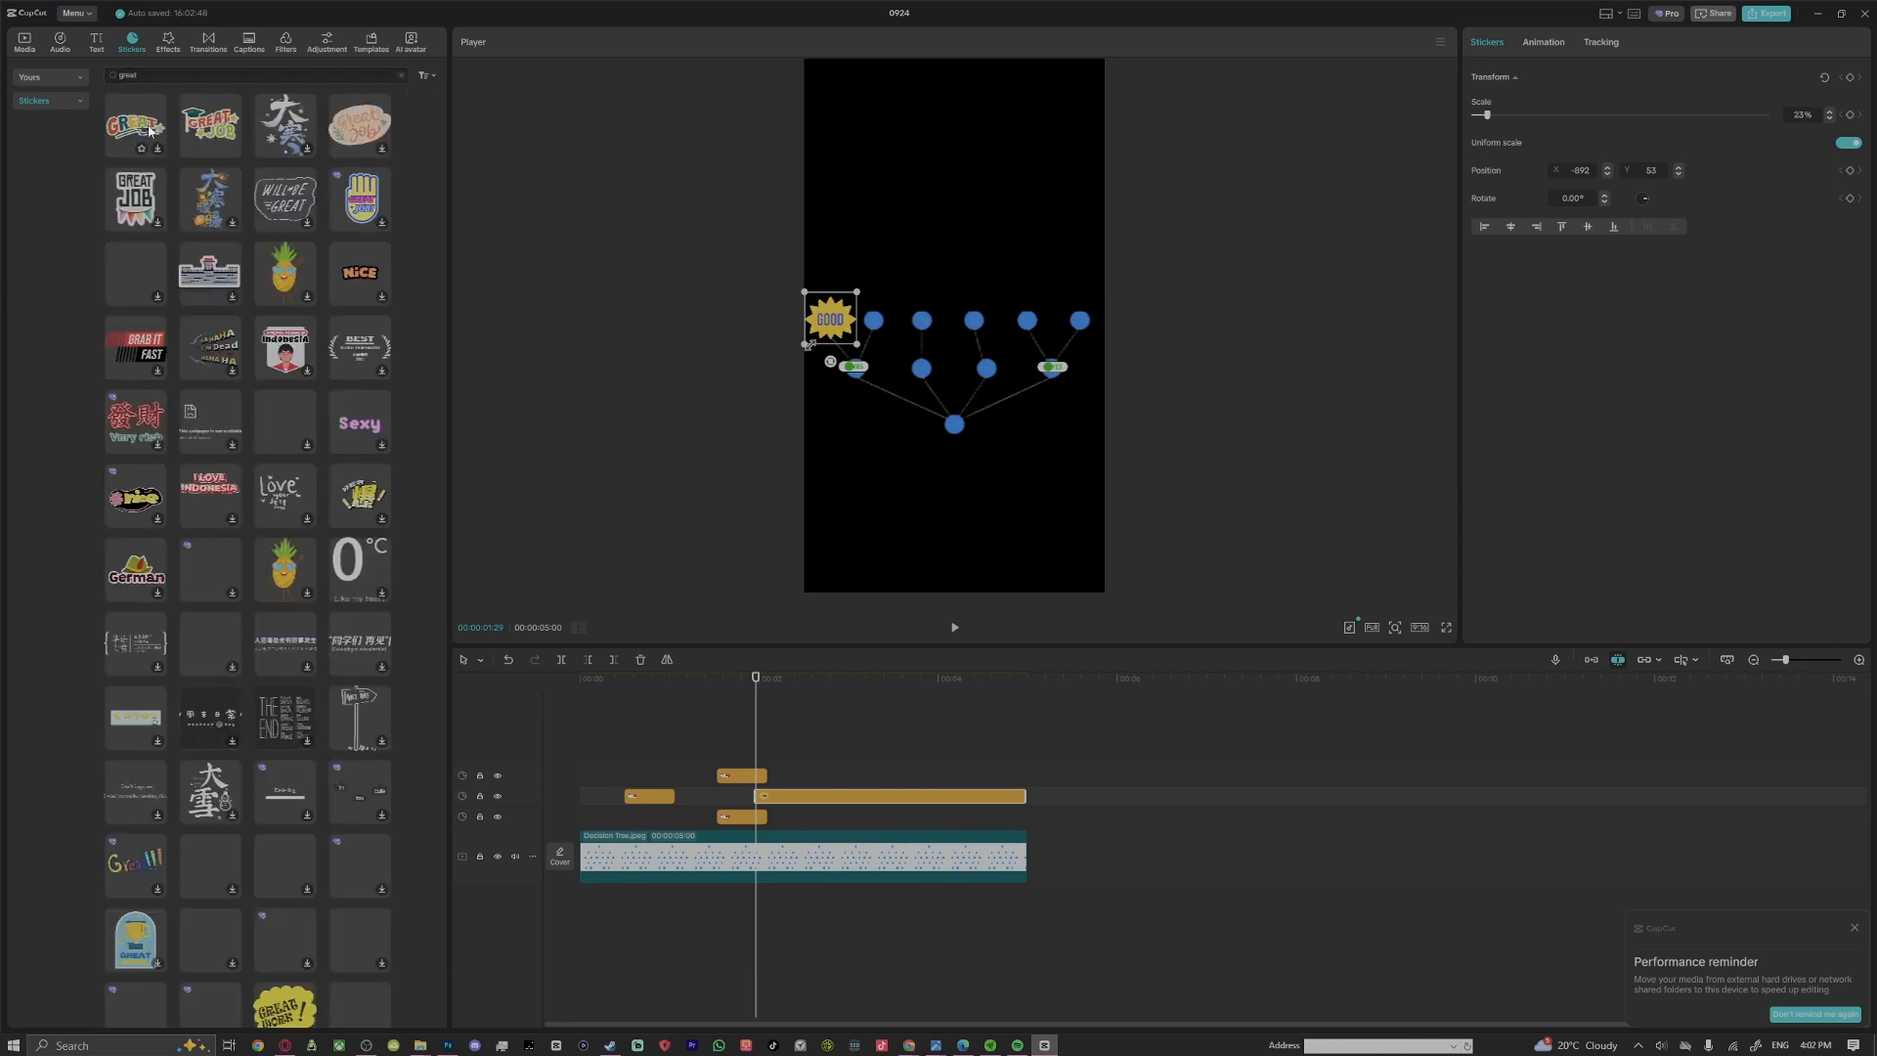
{"action": "left_click", "coordinate": [149, 129]}
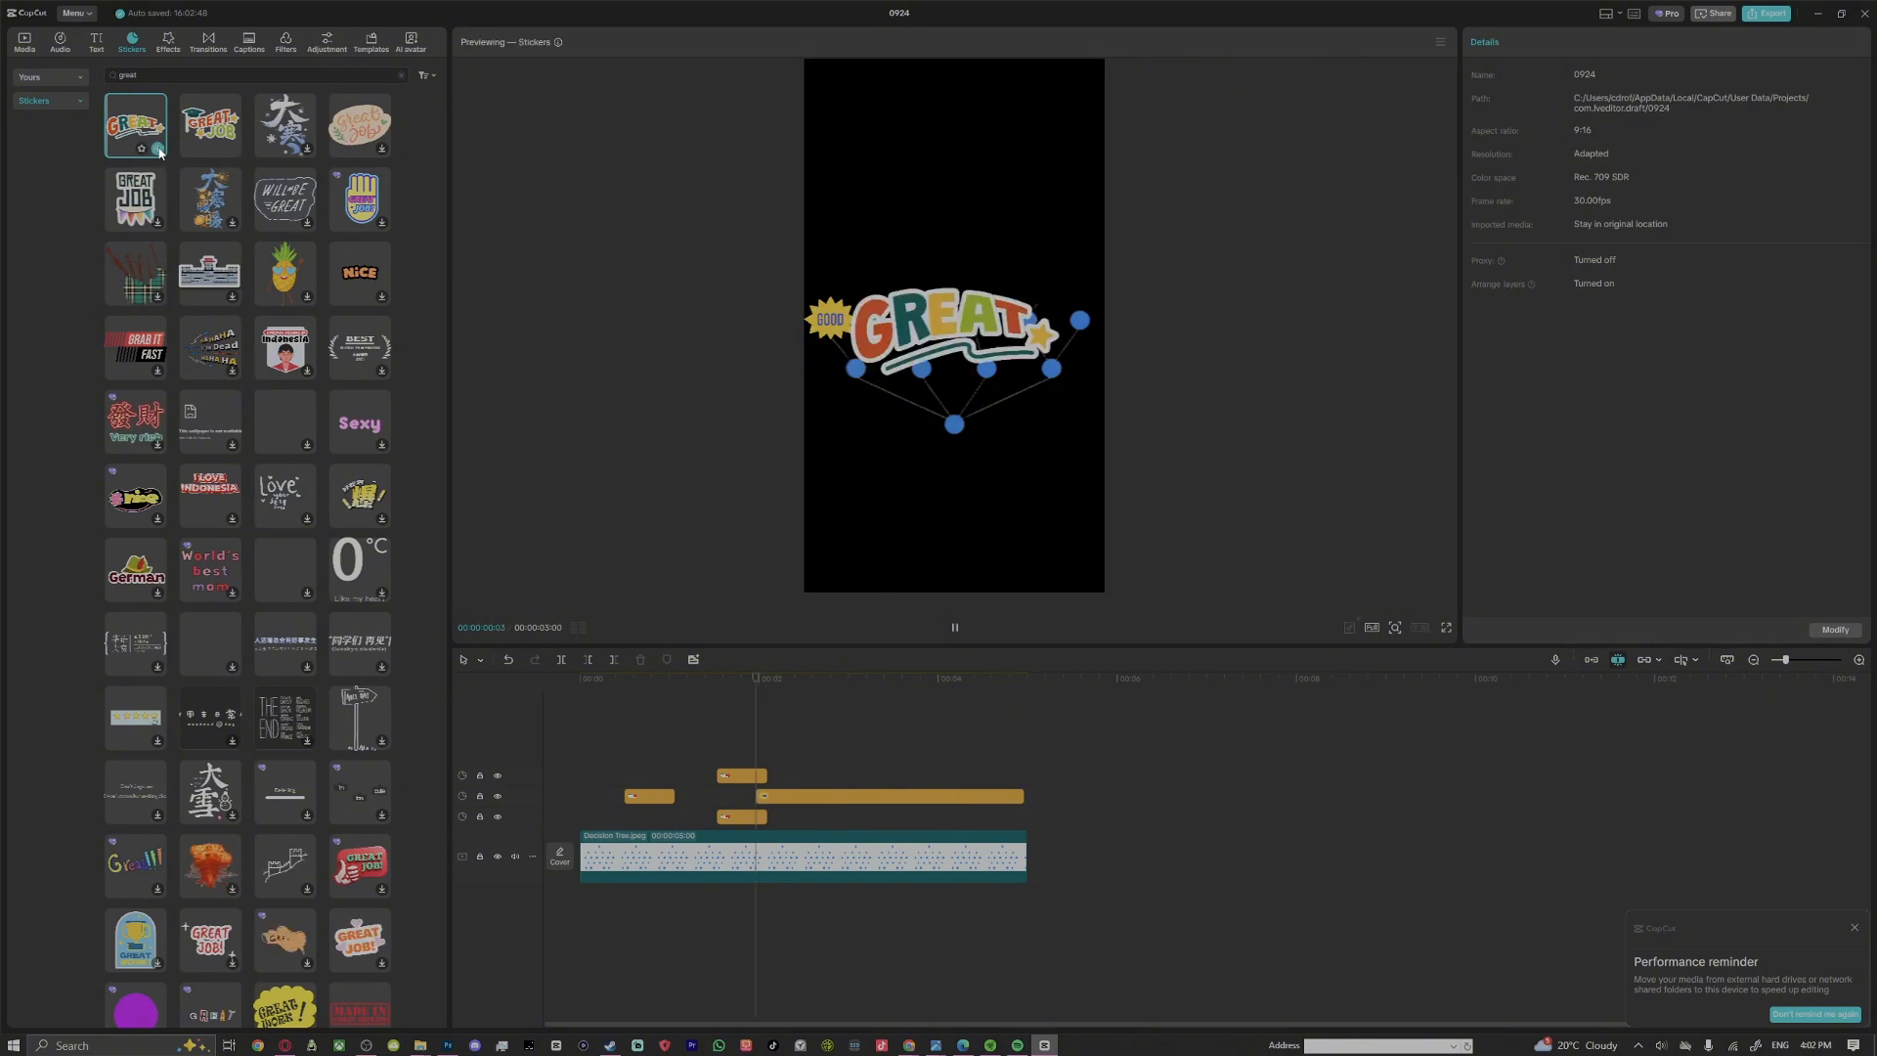
{"action": "left_click", "coordinate": [159, 152]}
{"action": "left_click_drag", "start_coordinate": [1061, 433], "coordinate": [938, 323]}
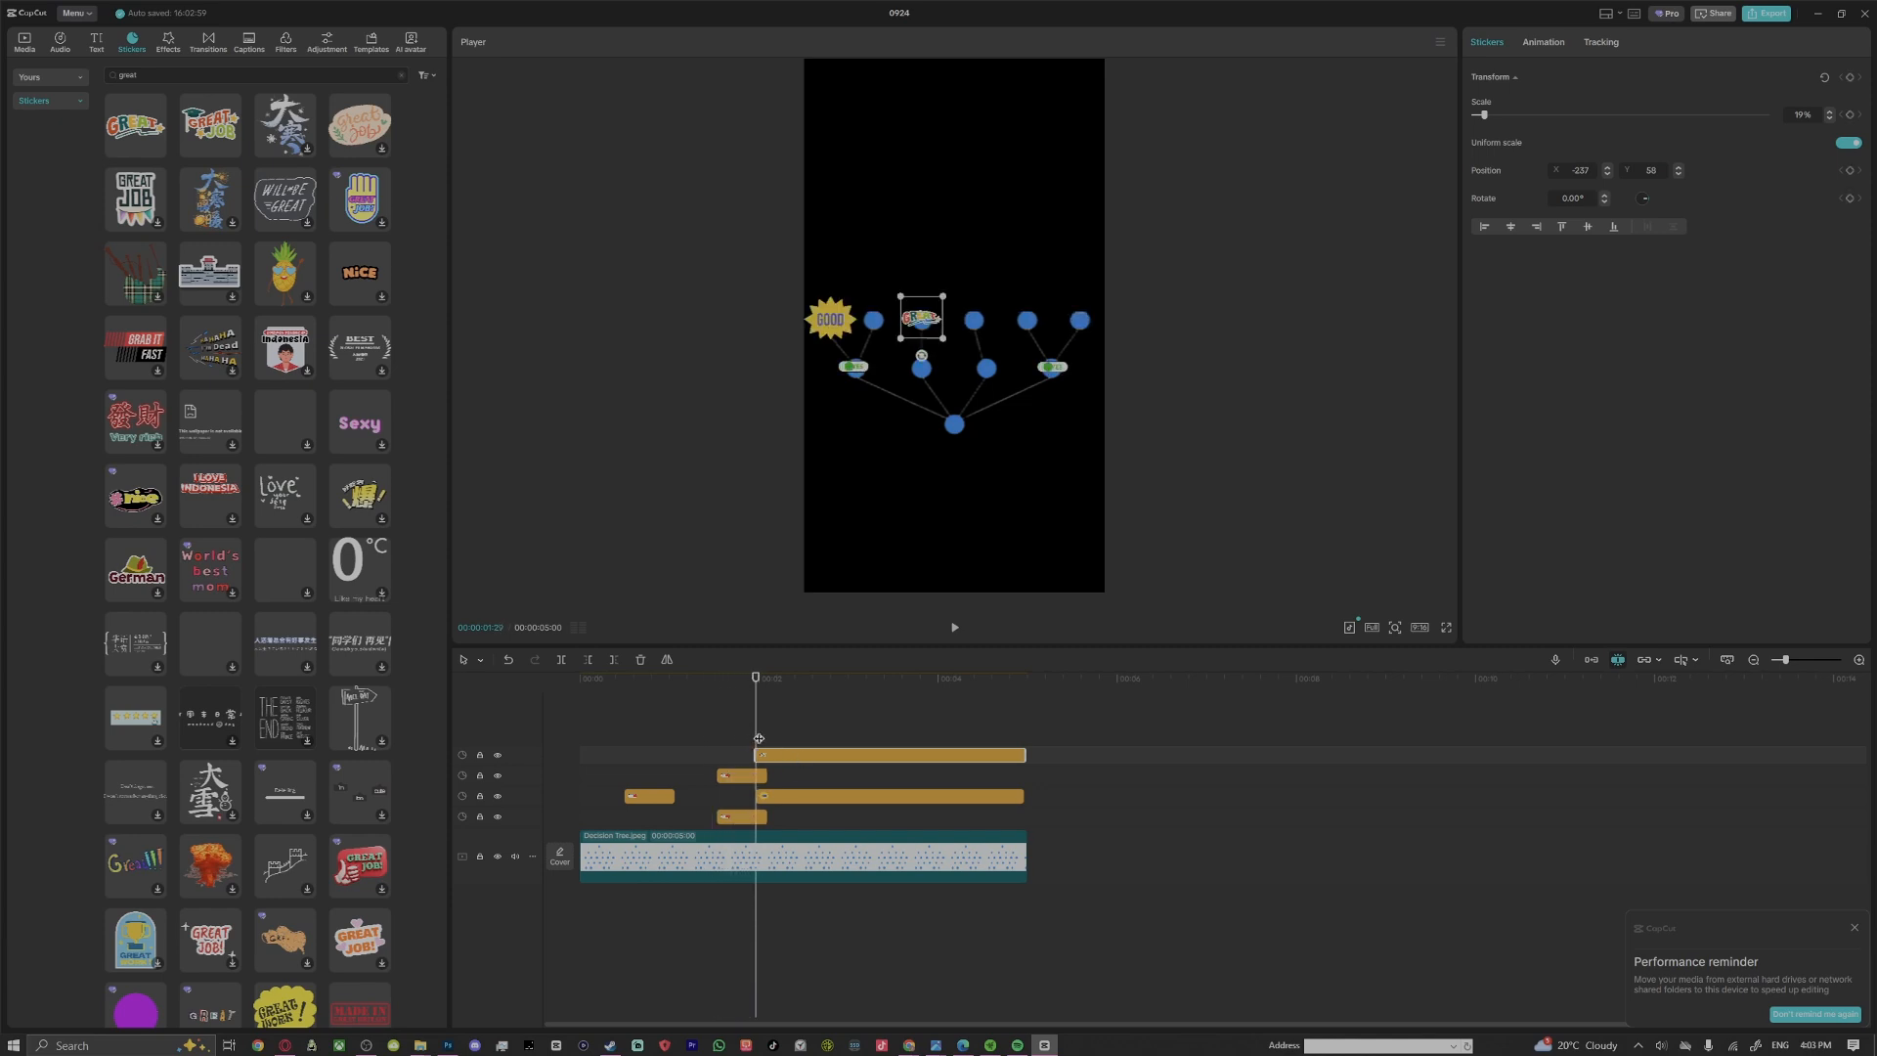
Apply the Spring in-animation to both the GREAT and the GOOD stickers
{"action": "left_click", "coordinate": [788, 795]}
{"action": "left_click", "coordinate": [854, 751]}
{"action": "left_click", "coordinate": [1545, 44]}
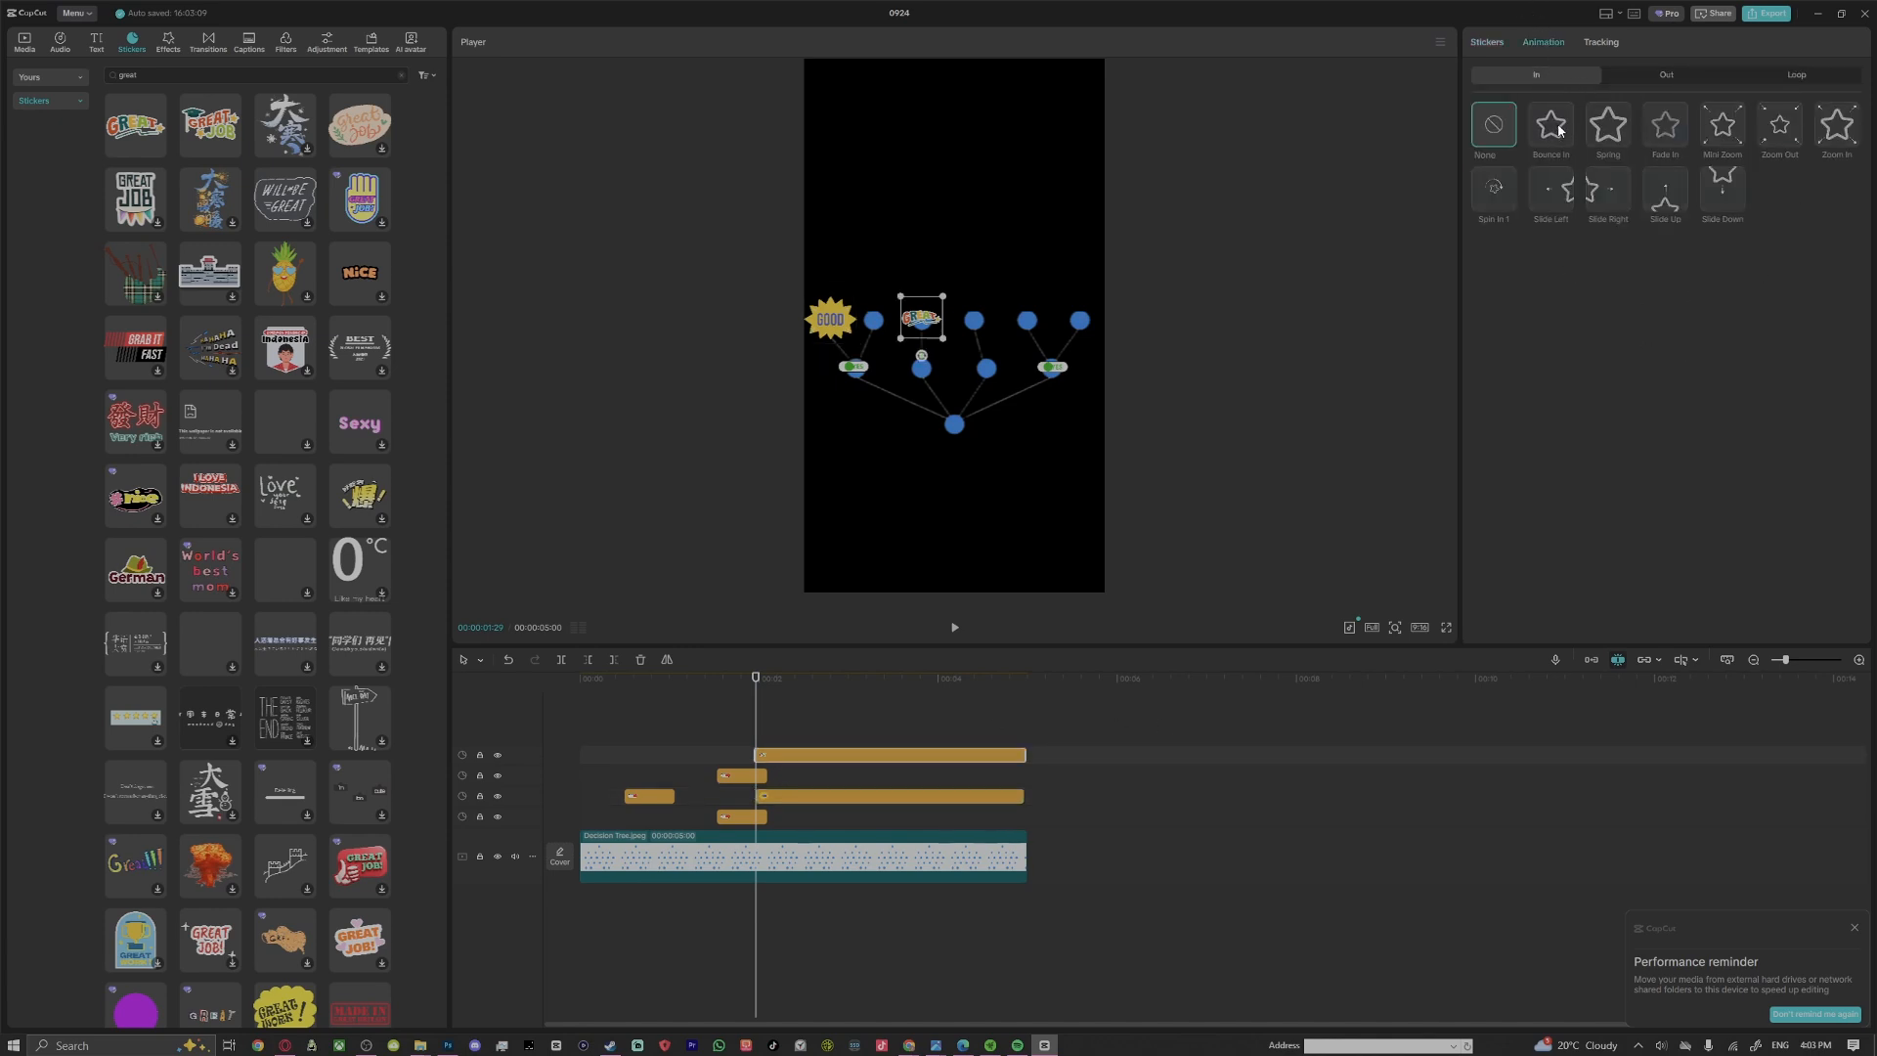
{"action": "left_click", "coordinate": [1608, 124]}
{"action": "left_click", "coordinate": [846, 799]}
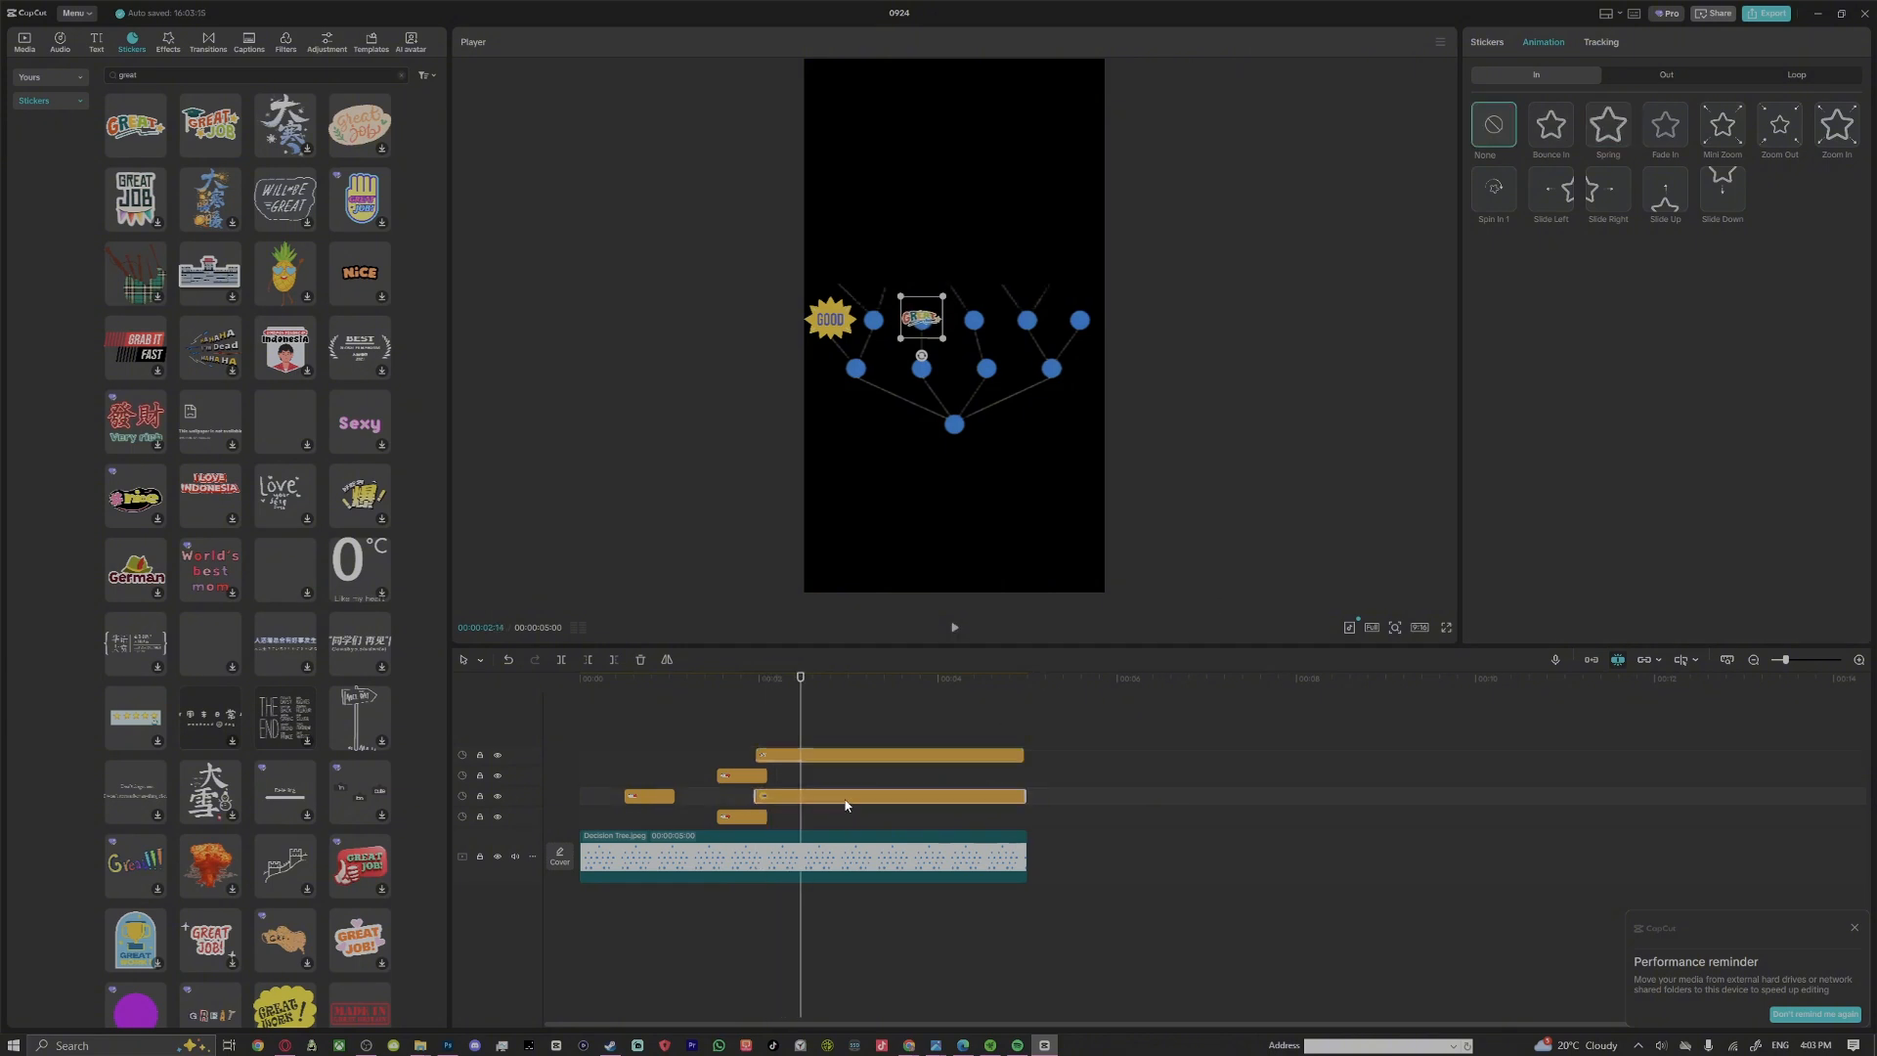
{"action": "left_click", "coordinate": [1609, 123]}
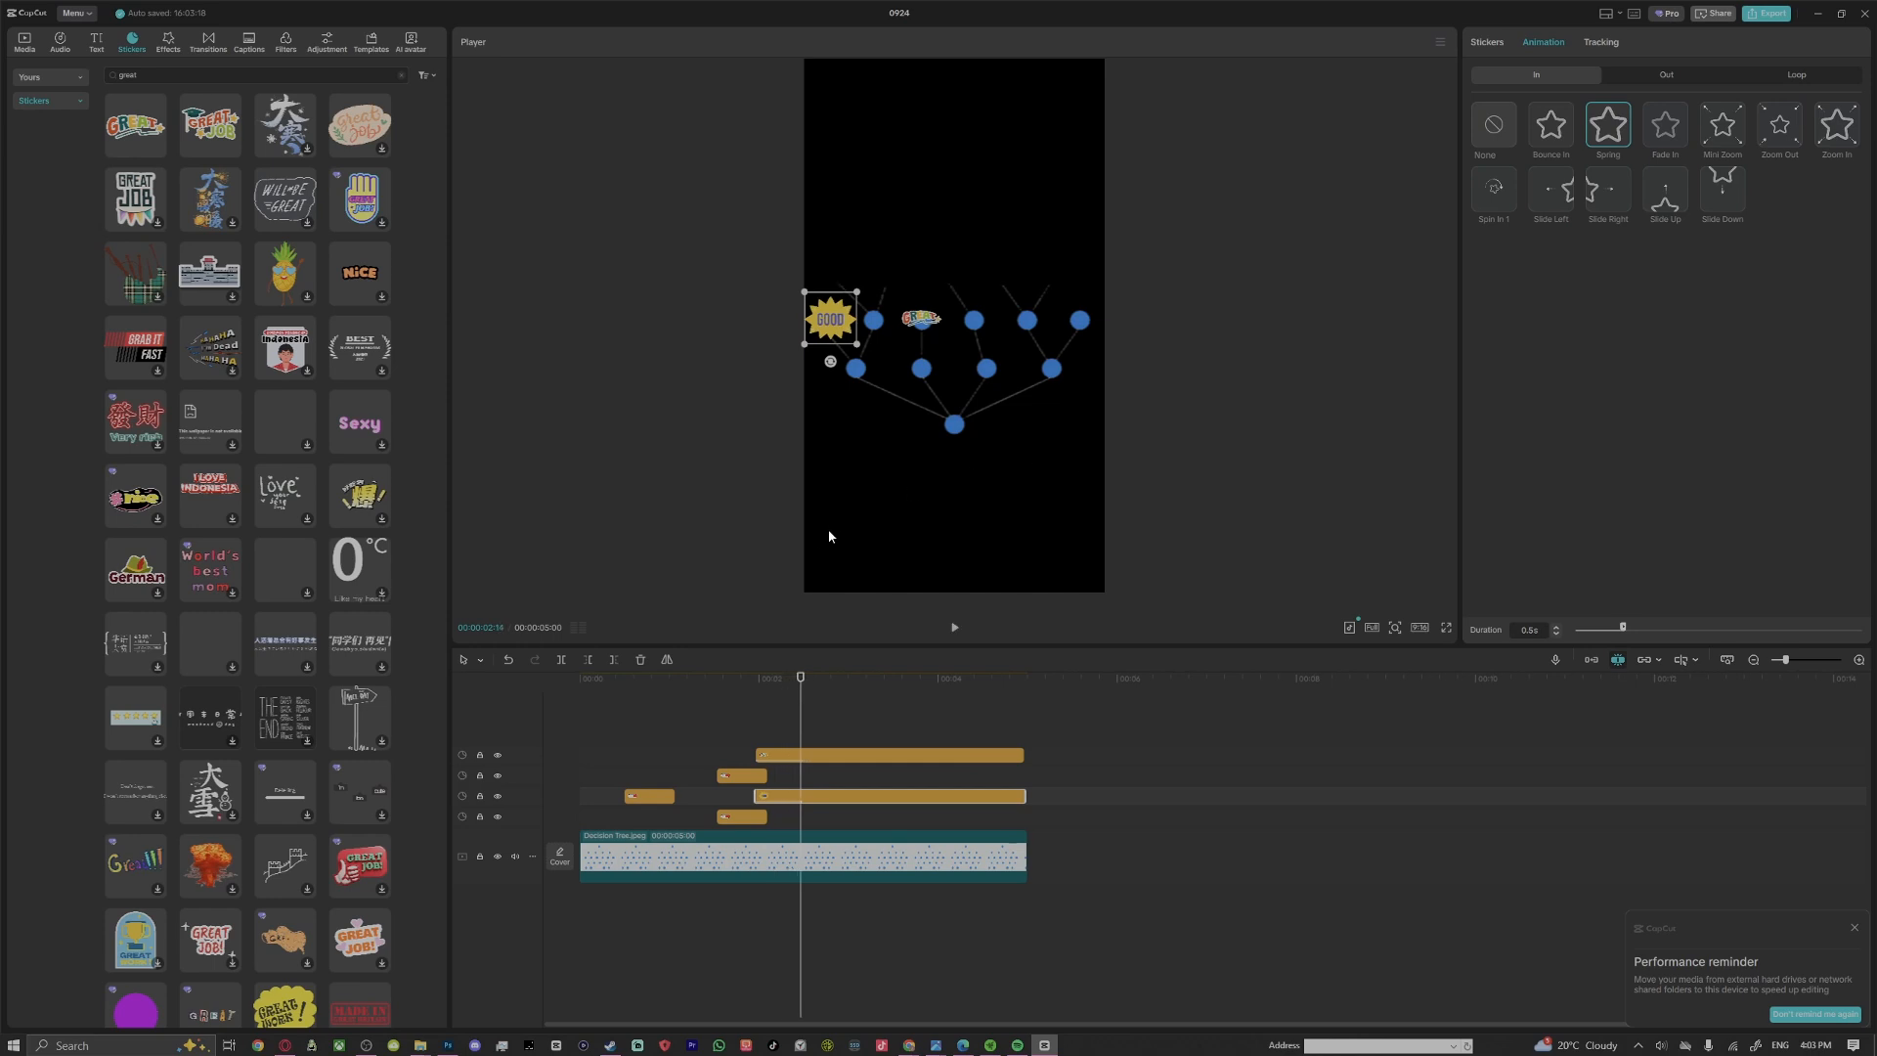
Scrub the timeline to the end of the decision tree clip to review the growing rows
{"action": "left_click_drag", "start_coordinate": [794, 714], "coordinate": [1017, 738]}
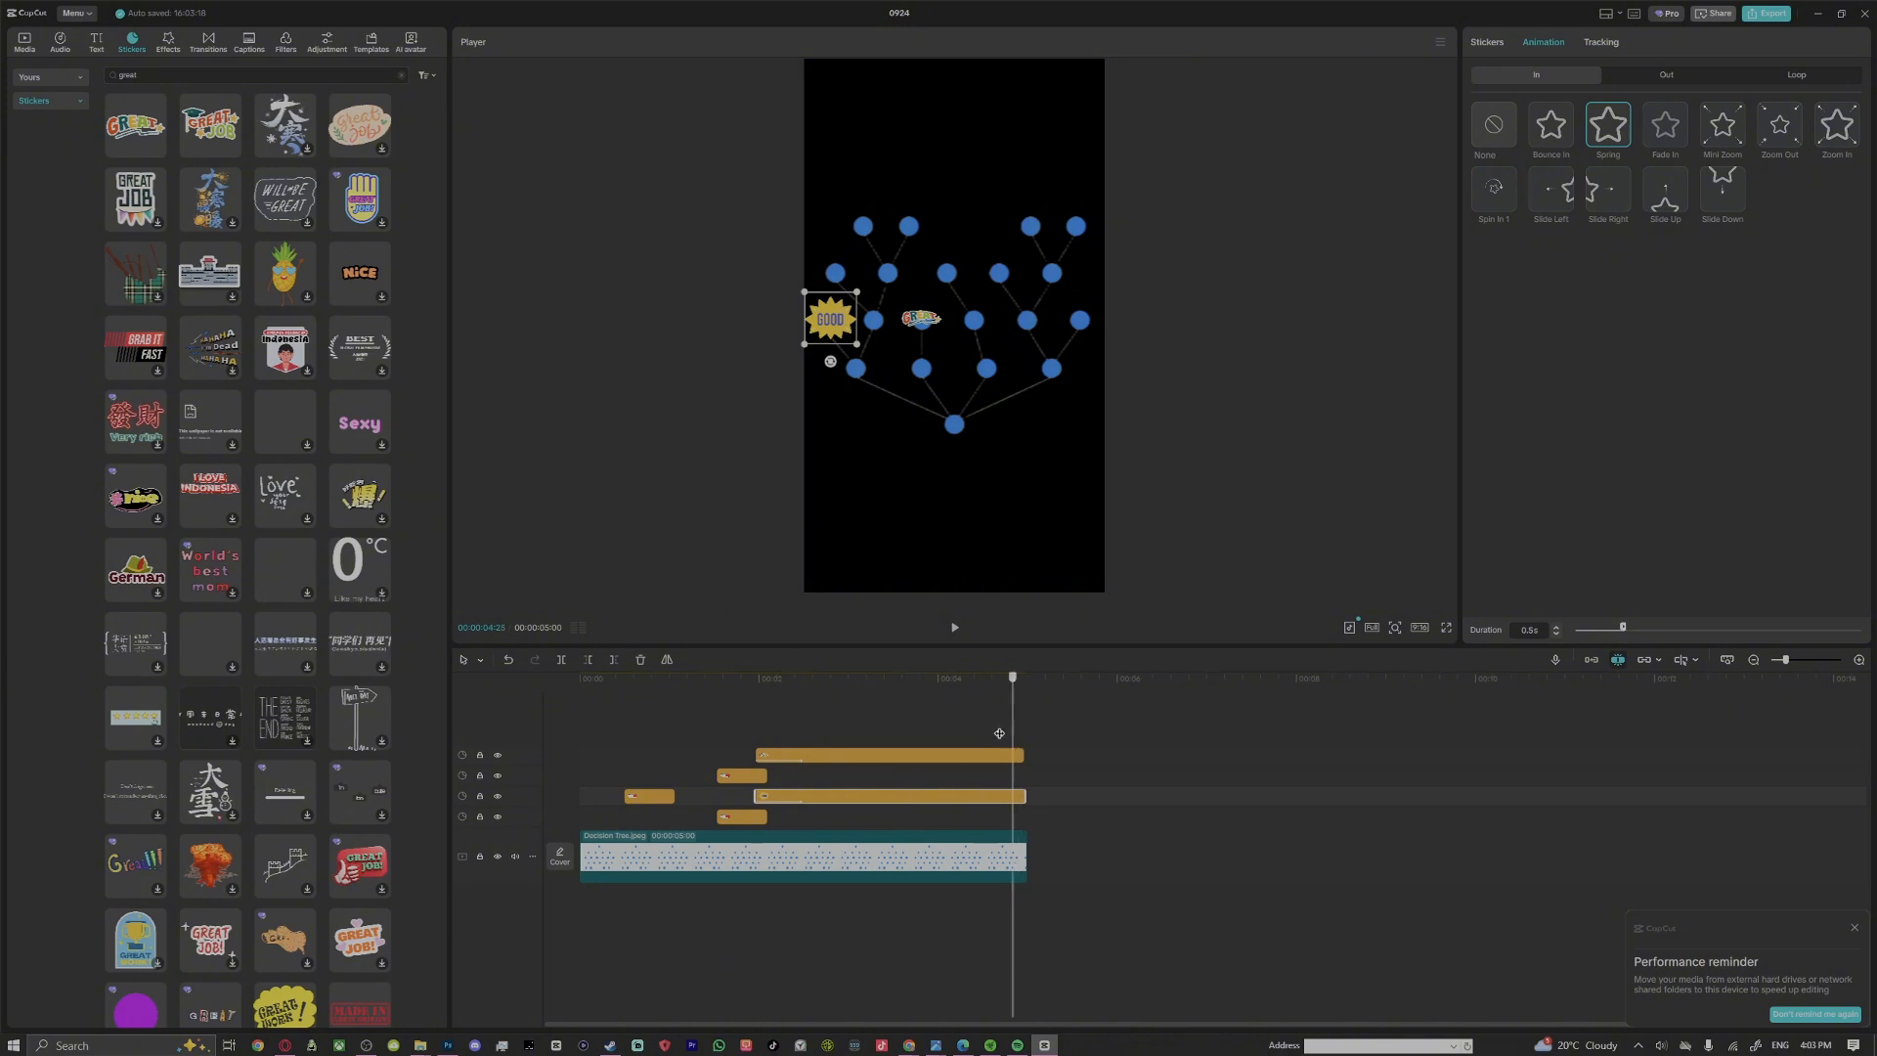
{"action": "left_click_drag", "start_coordinate": [999, 733], "coordinate": [1012, 826]}
{"action": "left_click_drag", "start_coordinate": [865, 832], "coordinate": [1027, 829]}
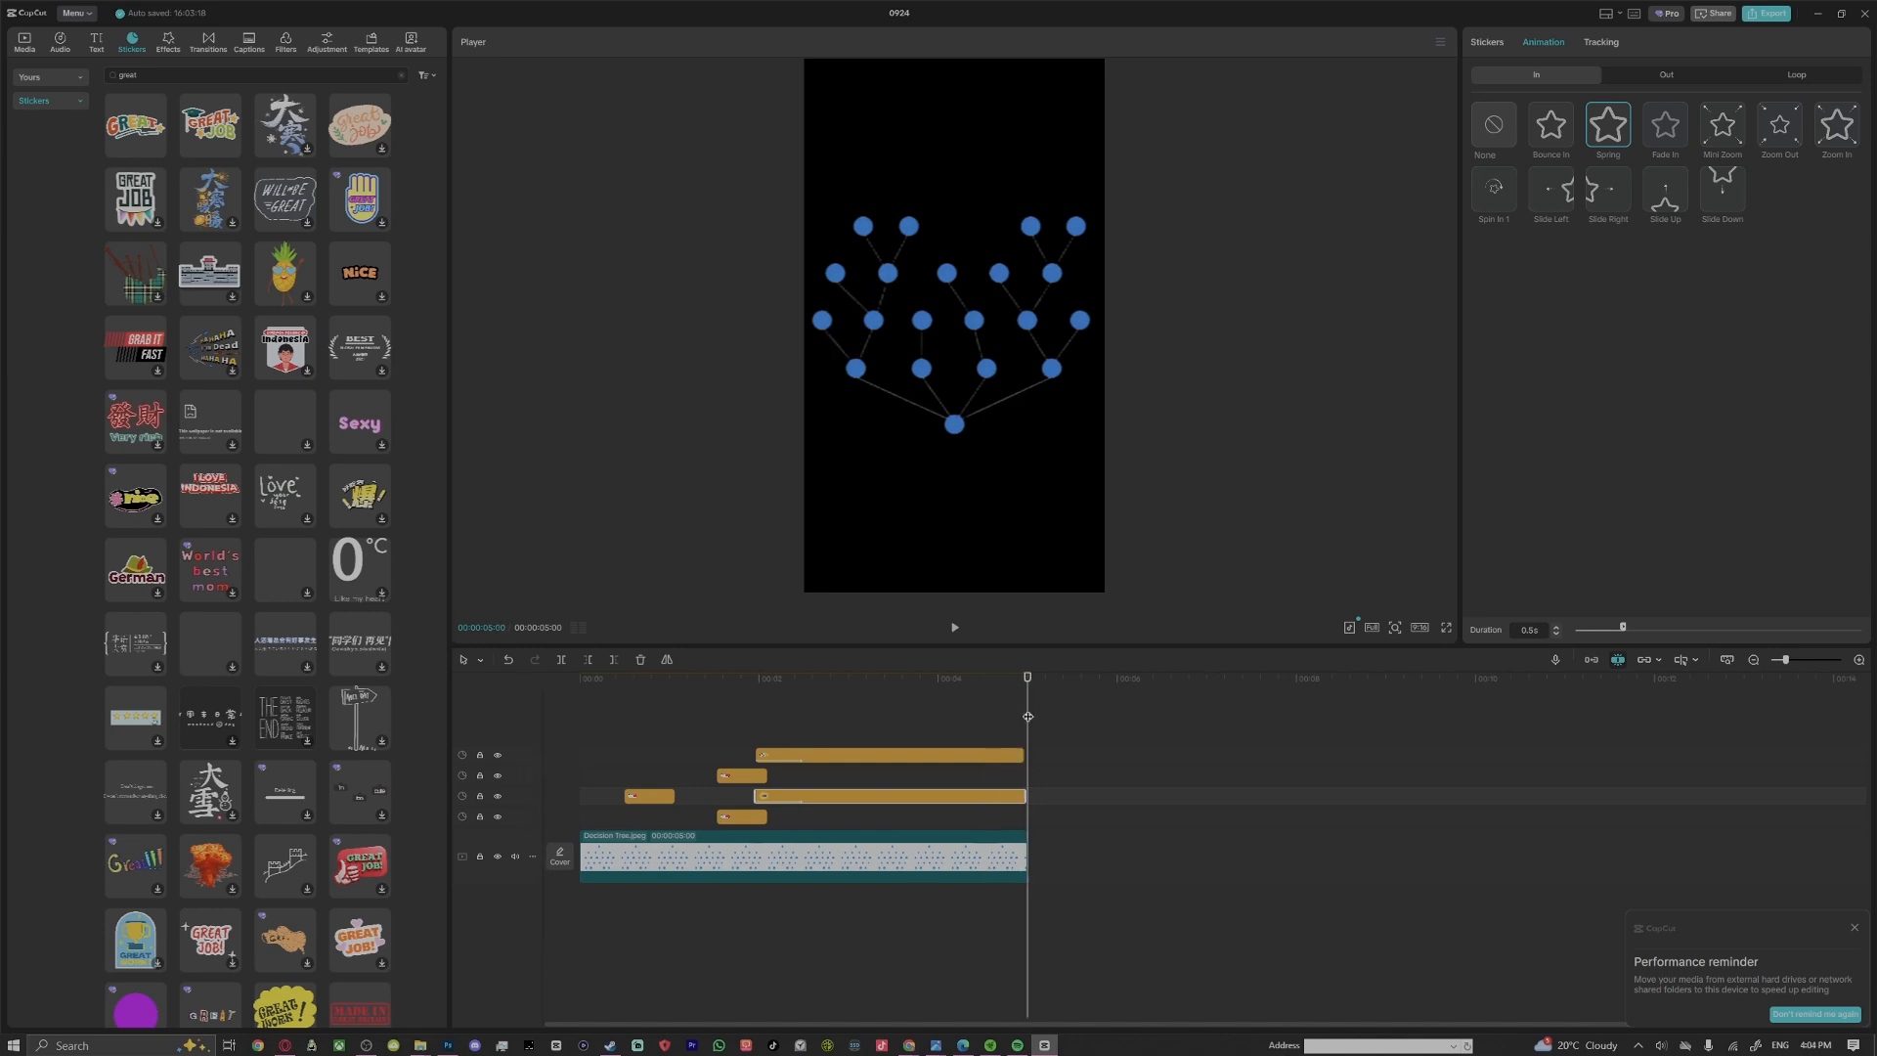